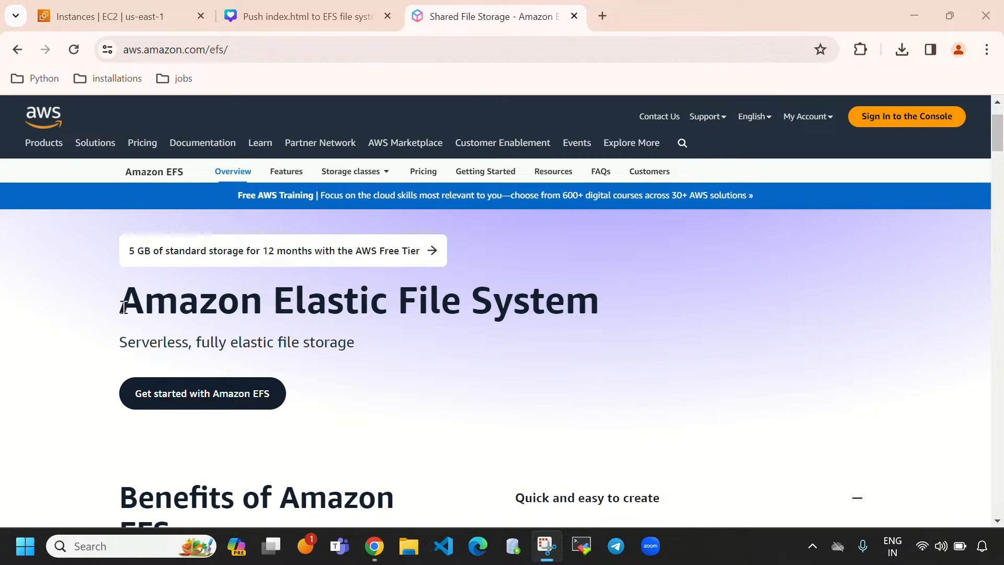
Read the Amazon Elastic File System title, its tagline and the Benefits of Amazon EFS heading on the overview page.
{"action": "left_click_drag", "start_coordinate": [121, 301], "coordinate": [641, 324]}
{"action": "left_click", "coordinate": [421, 358]}
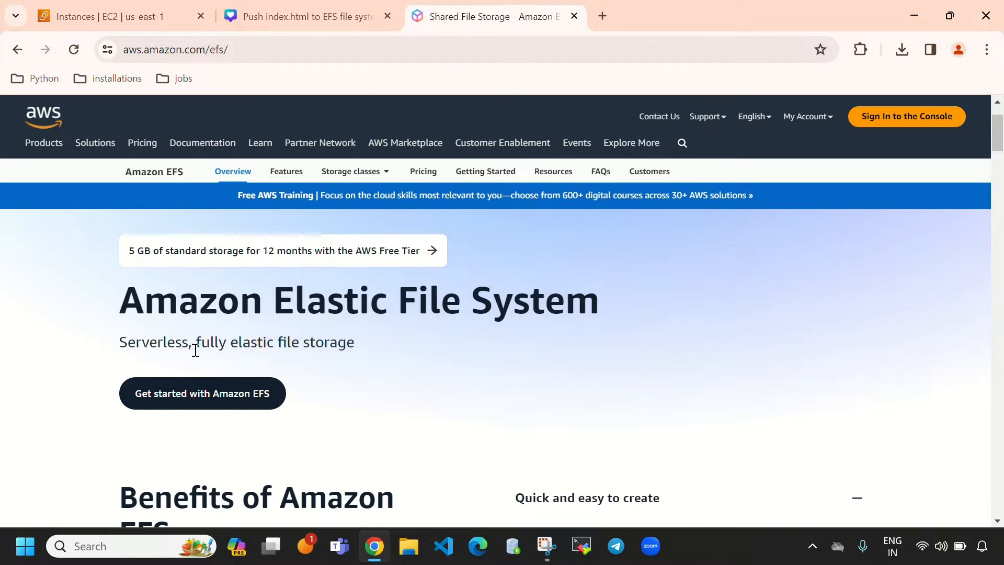
{"action": "left_click_drag", "start_coordinate": [117, 343], "coordinate": [362, 344]}
{"action": "left_click", "coordinate": [364, 352]}
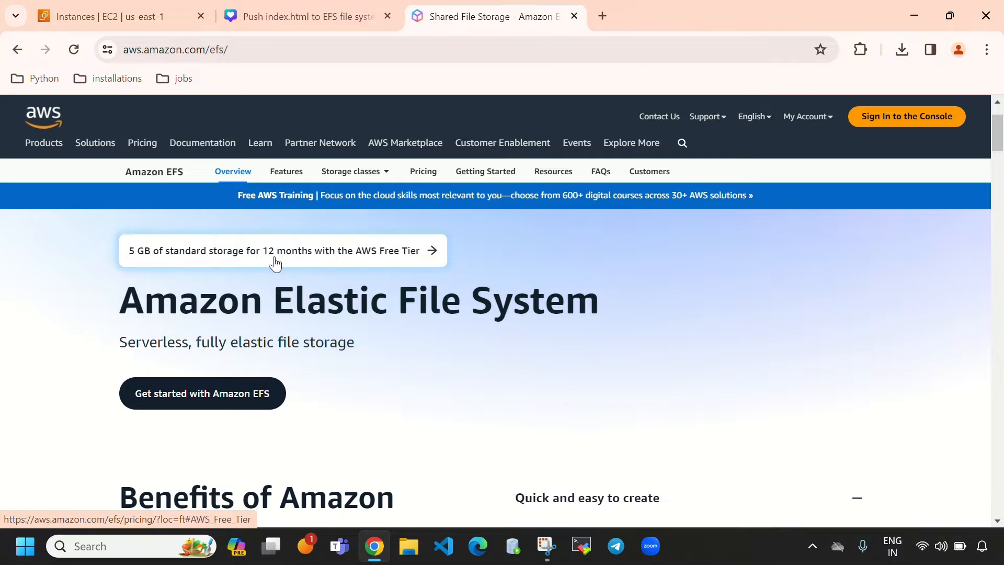
{"action": "scroll", "coordinate": [447, 365], "scroll_direction": "down", "scroll_amount": 1}
{"action": "scroll", "coordinate": [448, 364], "scroll_direction": "down", "scroll_amount": 3}
{"action": "scroll", "coordinate": [439, 360], "scroll_direction": "up", "scroll_amount": 1}
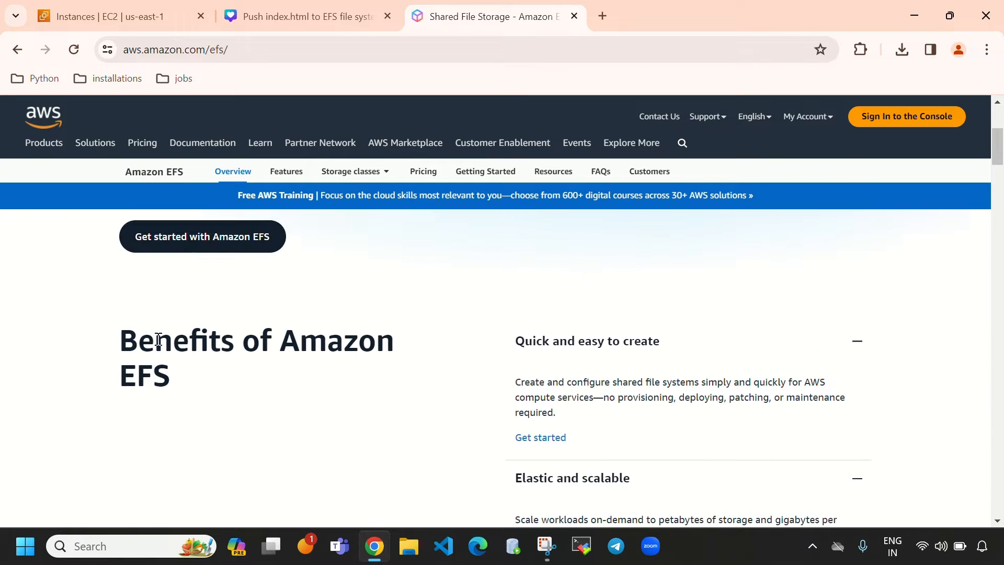
{"action": "left_click_drag", "start_coordinate": [109, 330], "coordinate": [218, 375]}
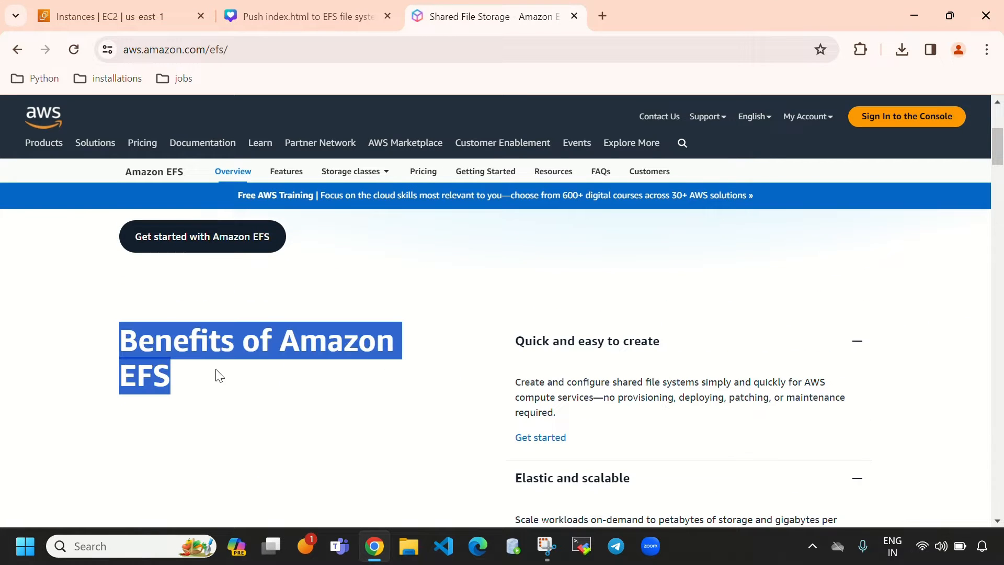
{"action": "left_click", "coordinate": [319, 427]}
Collapse the Quick and easy to create, Elastic and scalable, and Pay as you go benefit sections.
{"action": "scroll", "coordinate": [477, 397], "scroll_direction": "down", "scroll_amount": 1}
{"action": "left_click", "coordinate": [590, 275]}
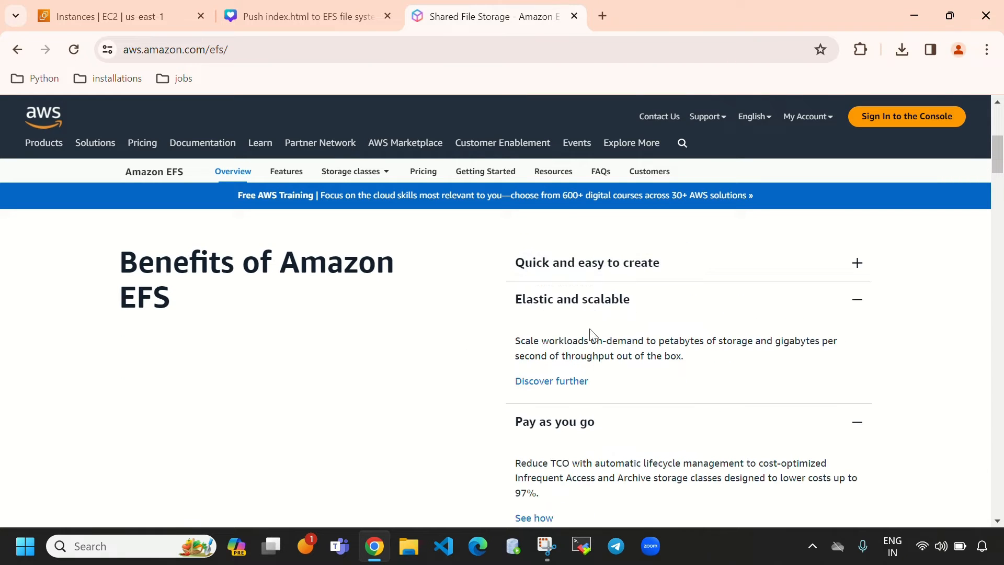
{"action": "left_click", "coordinate": [585, 299]}
{"action": "left_click", "coordinate": [582, 349]}
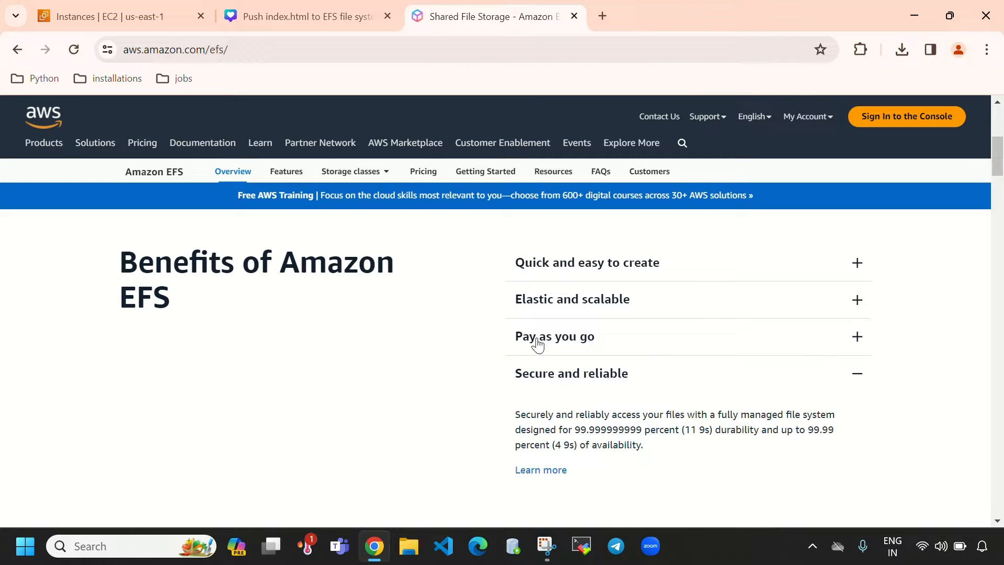
Expand the Quick and easy to create benefit and read its description.
{"action": "left_click", "coordinate": [639, 270]}
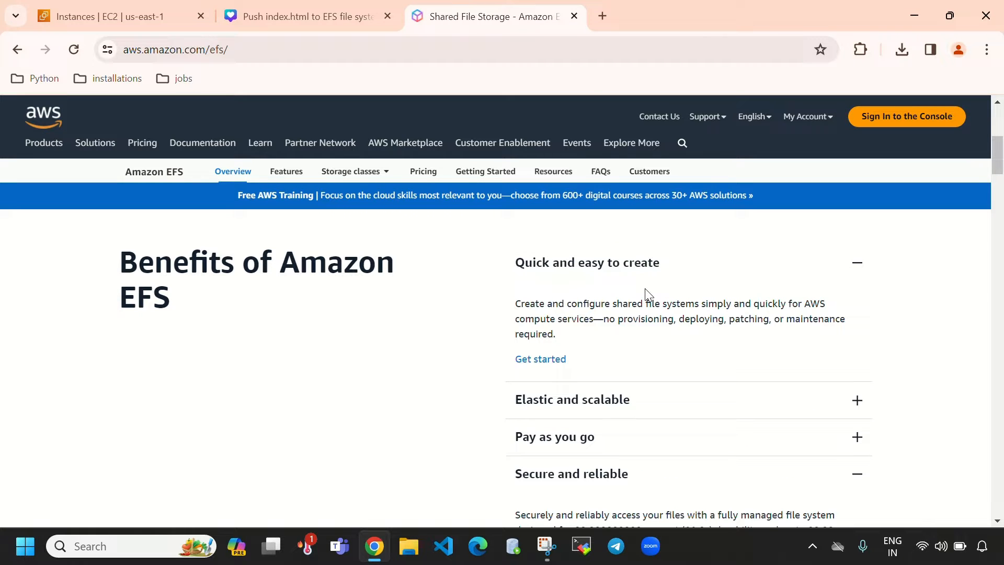
{"action": "left_click_drag", "start_coordinate": [517, 304], "coordinate": [561, 375]}
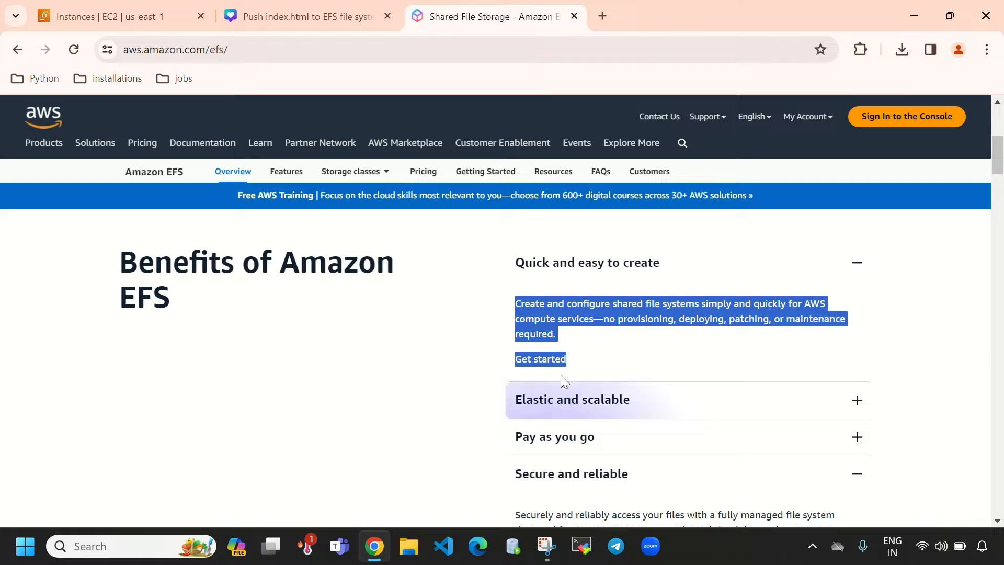
{"action": "left_click", "coordinate": [558, 376]}
Read the Elastic and scalable benefit's description, leaving it and the Quick and easy to create section collapsed.
{"action": "left_click", "coordinate": [622, 398]}
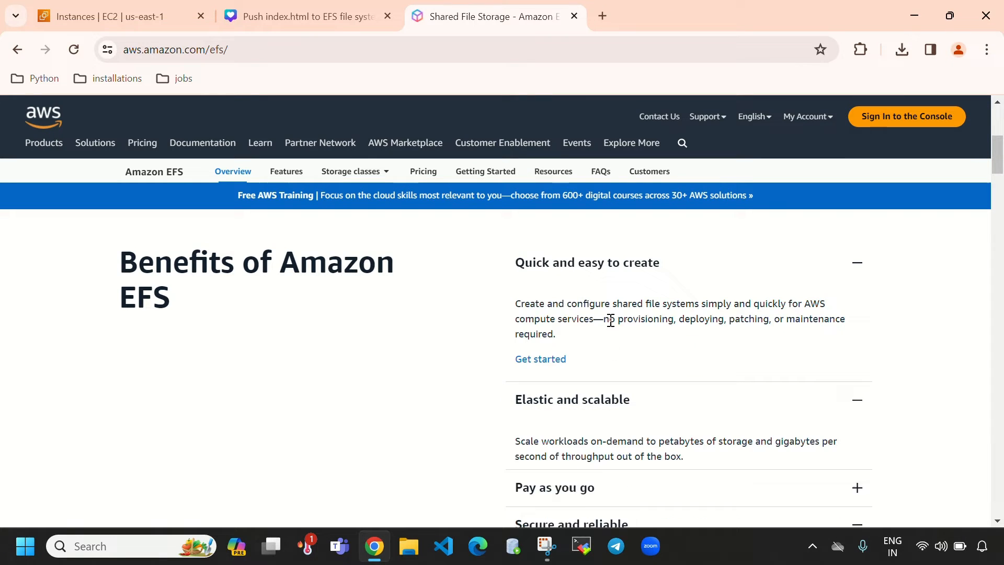
{"action": "left_click", "coordinate": [600, 265]}
{"action": "left_click_drag", "start_coordinate": [512, 345], "coordinate": [744, 366]}
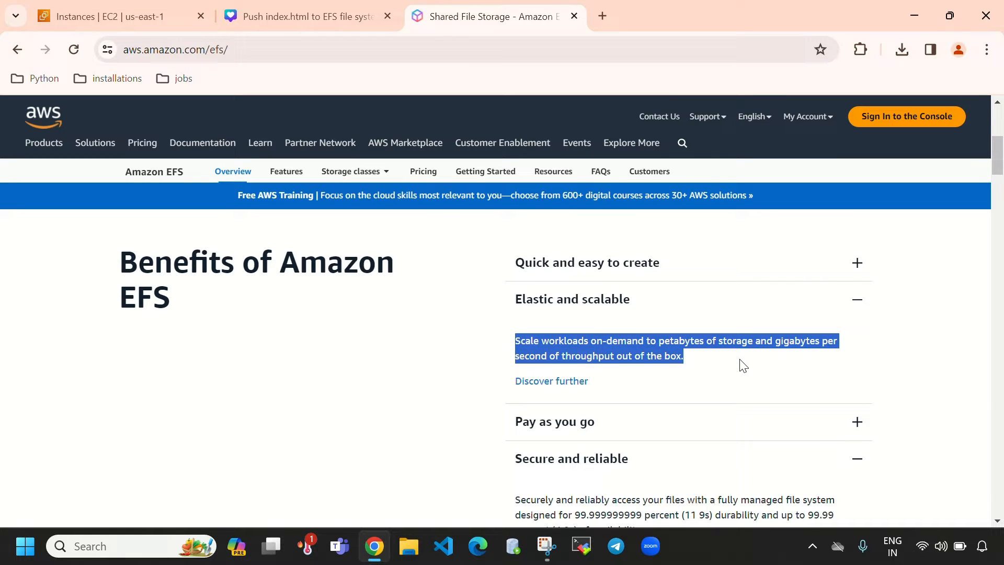
{"action": "left_click", "coordinate": [573, 293]}
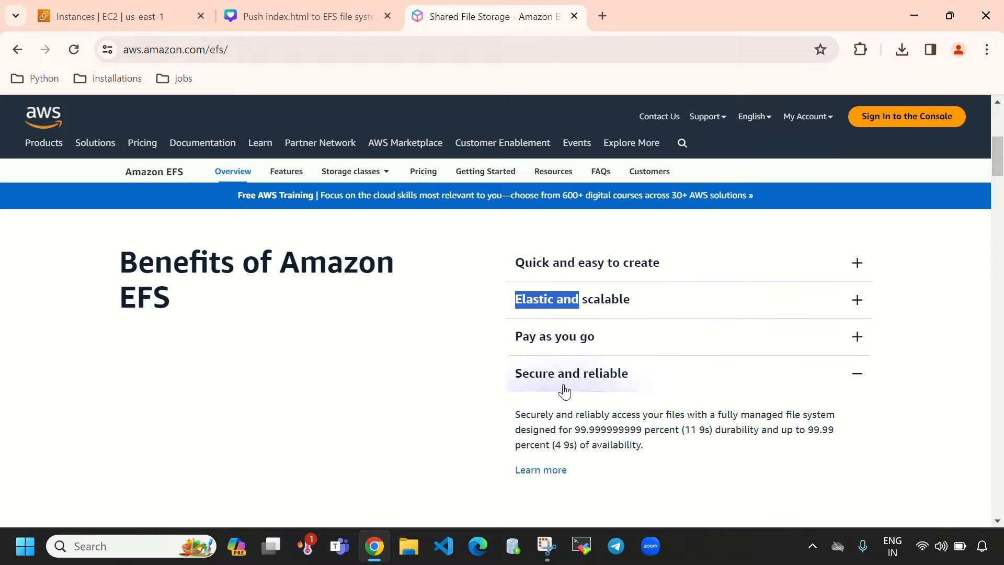
Expand the Pay as you go benefit, read its description, and collapse it again.
{"action": "left_click", "coordinate": [536, 353]}
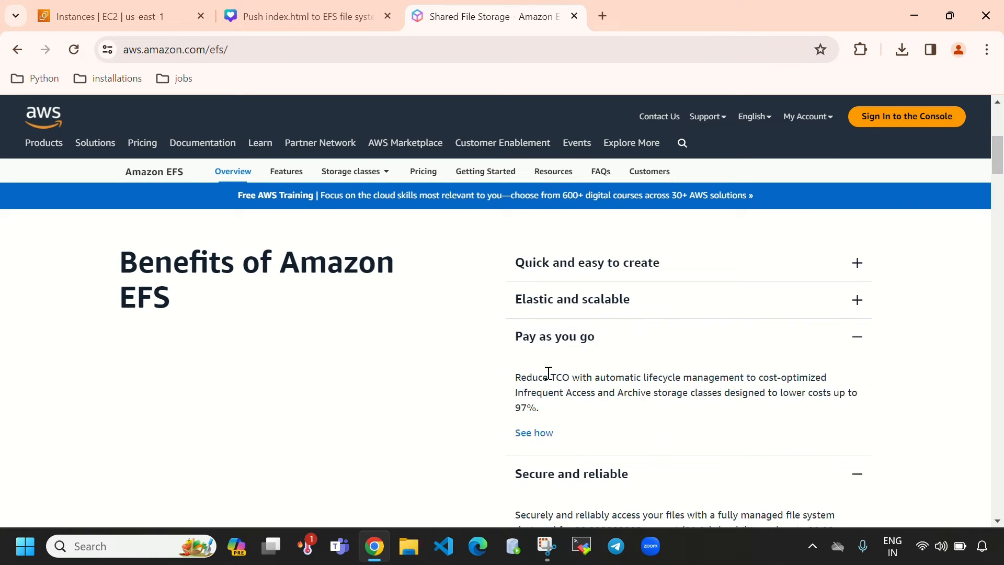
{"action": "left_click_drag", "start_coordinate": [516, 378], "coordinate": [836, 399]}
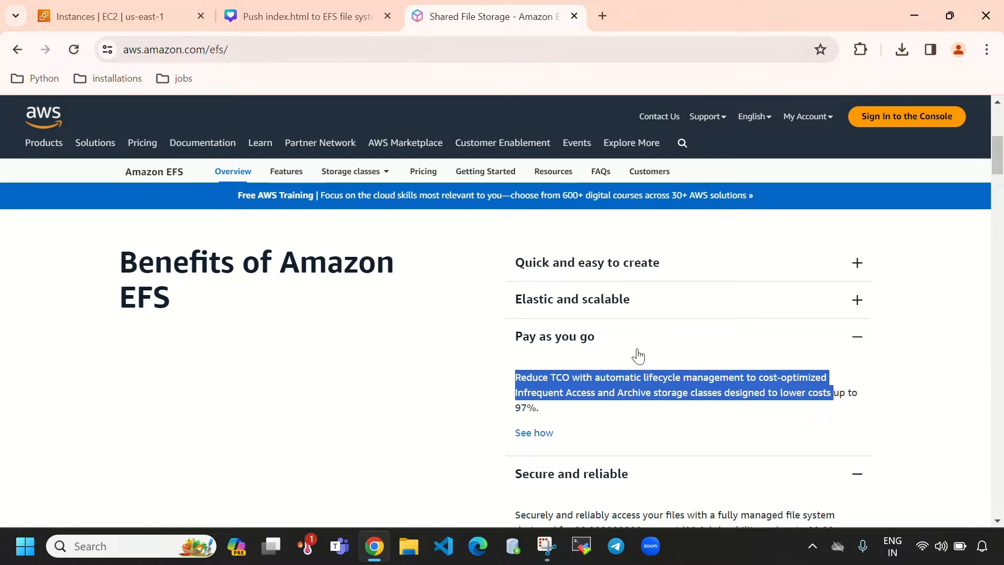
{"action": "left_click", "coordinate": [554, 336]}
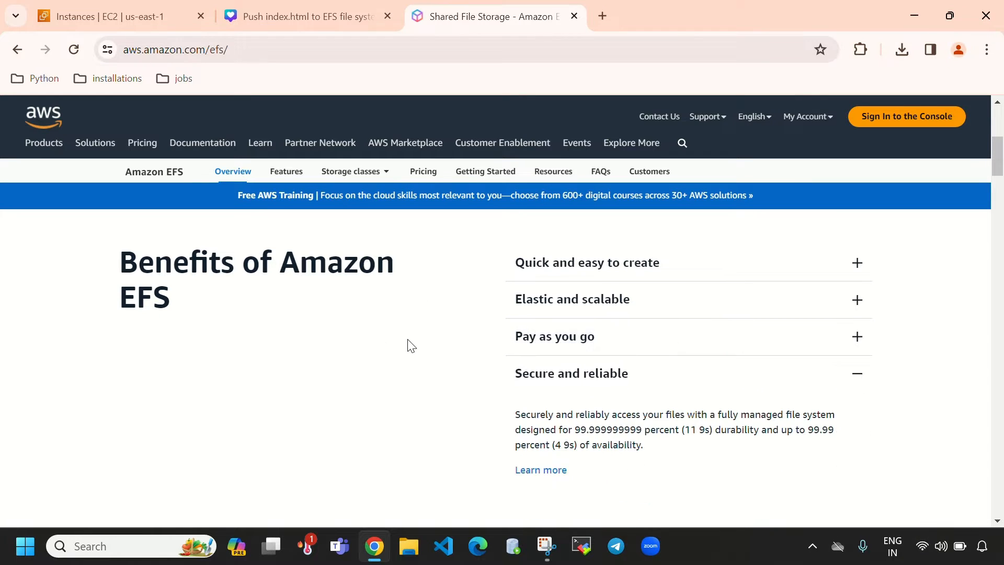
Read the Secure and reliable benefit's description and return to the start of the Amazon EFS page.
{"action": "scroll", "coordinate": [412, 346], "scroll_direction": "up", "scroll_amount": 5}
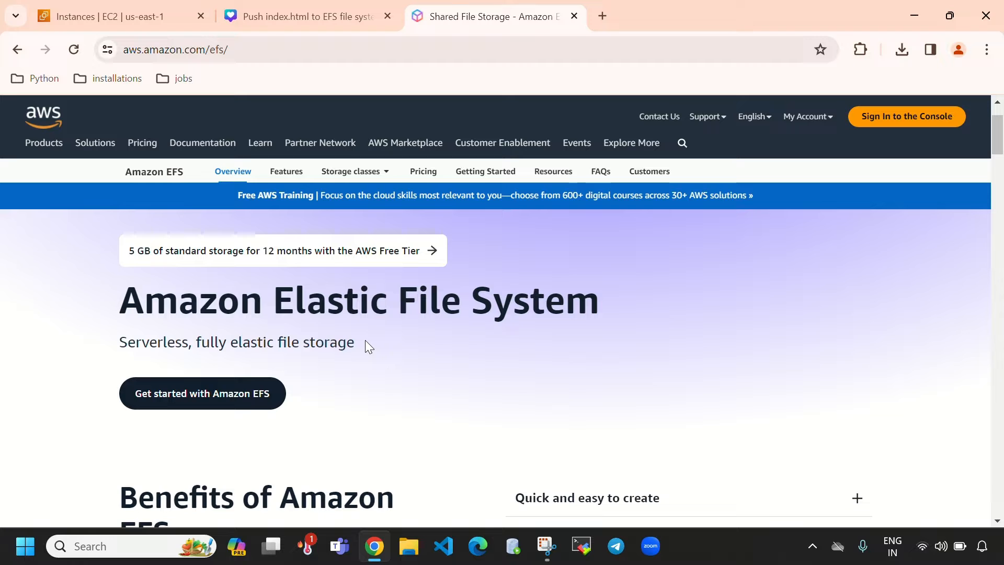
{"action": "scroll", "coordinate": [366, 344], "scroll_direction": "down", "scroll_amount": 4}
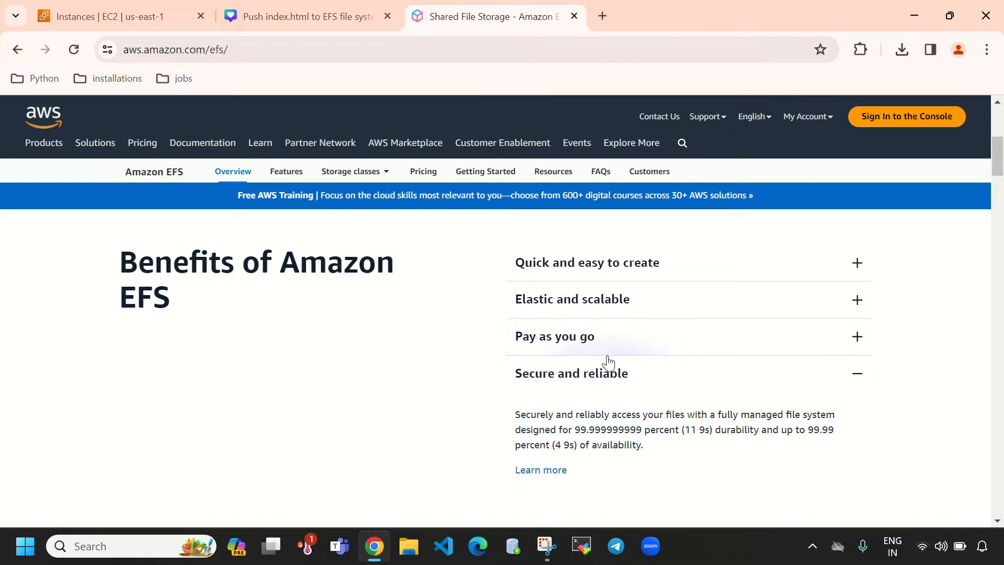
{"action": "left_click", "coordinate": [570, 385]}
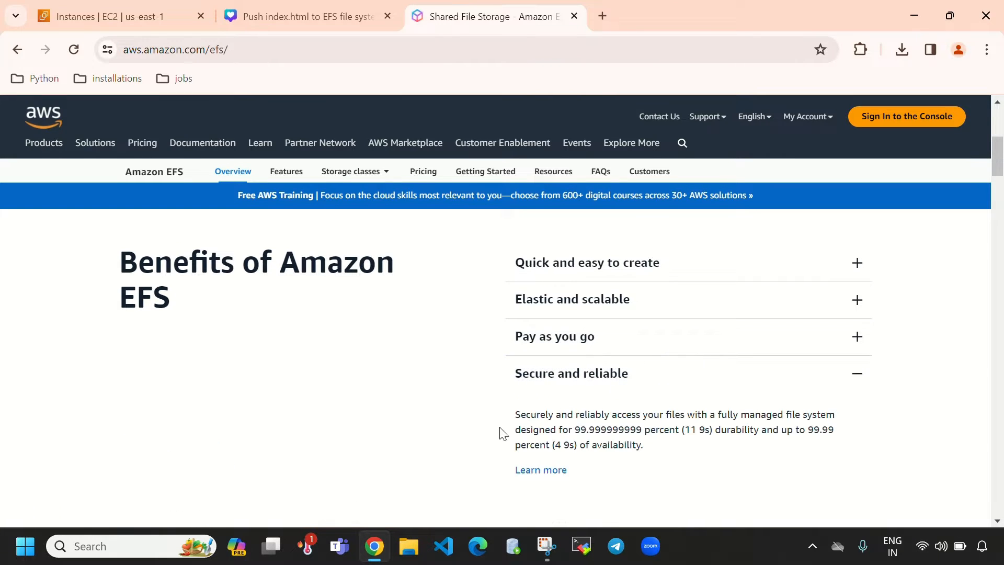
{"action": "left_click_drag", "start_coordinate": [516, 419], "coordinate": [722, 450]}
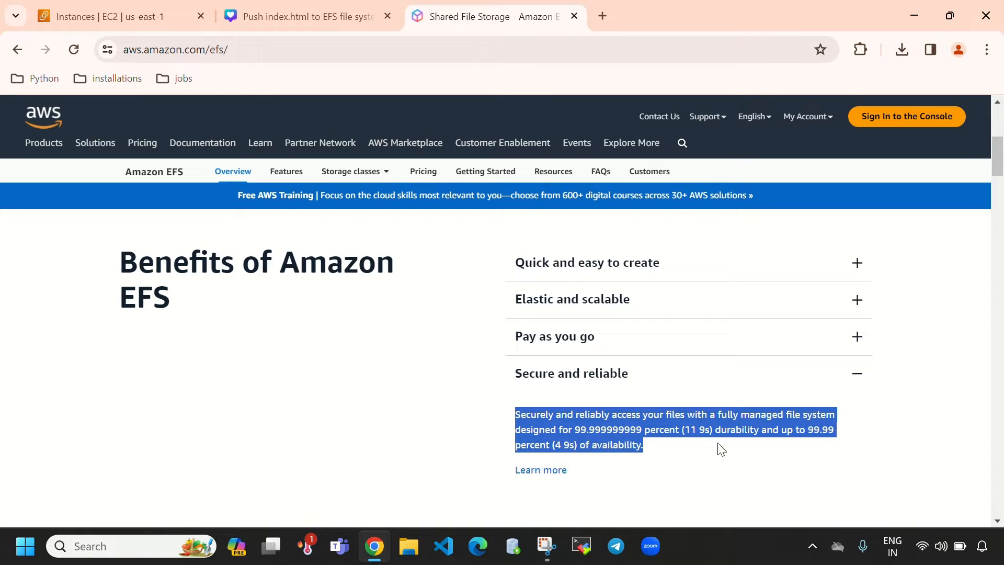
{"action": "left_click", "coordinate": [610, 379]}
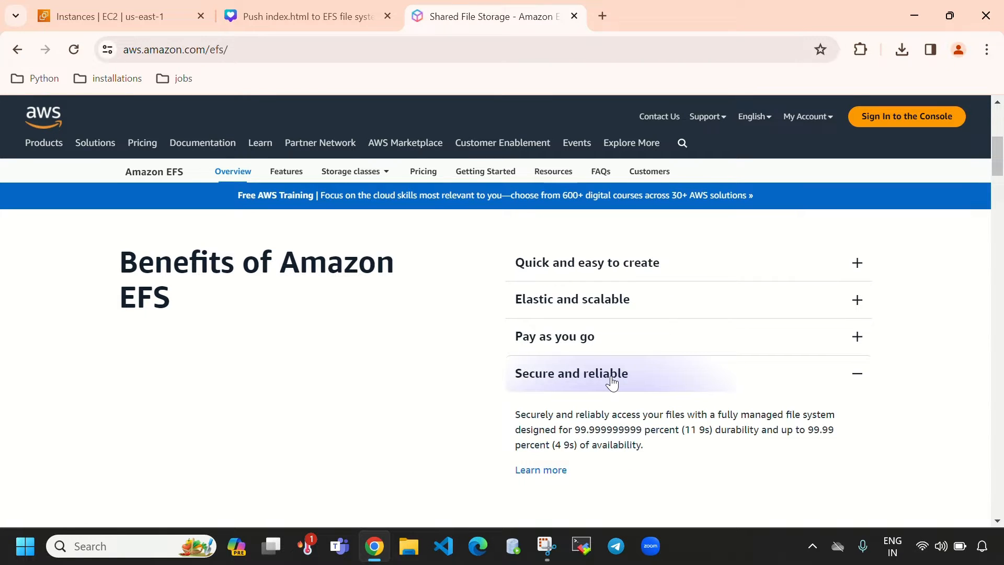
{"action": "scroll", "coordinate": [278, 429], "scroll_direction": "up", "scroll_amount": 6}
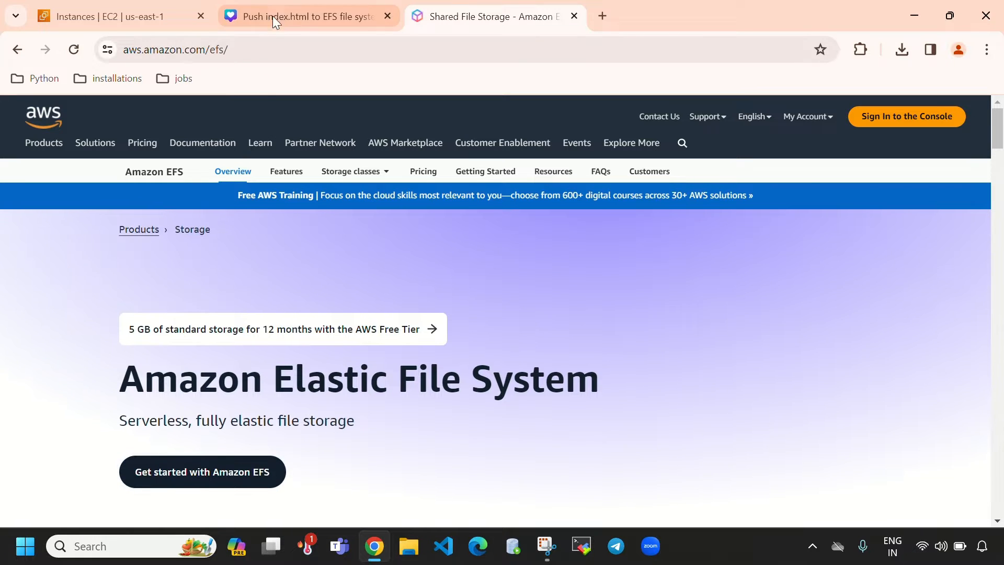
Review the EFS architecture diagram in Canva, and refresh the instances list in the EC2 console.
{"action": "left_click", "coordinate": [274, 15]}
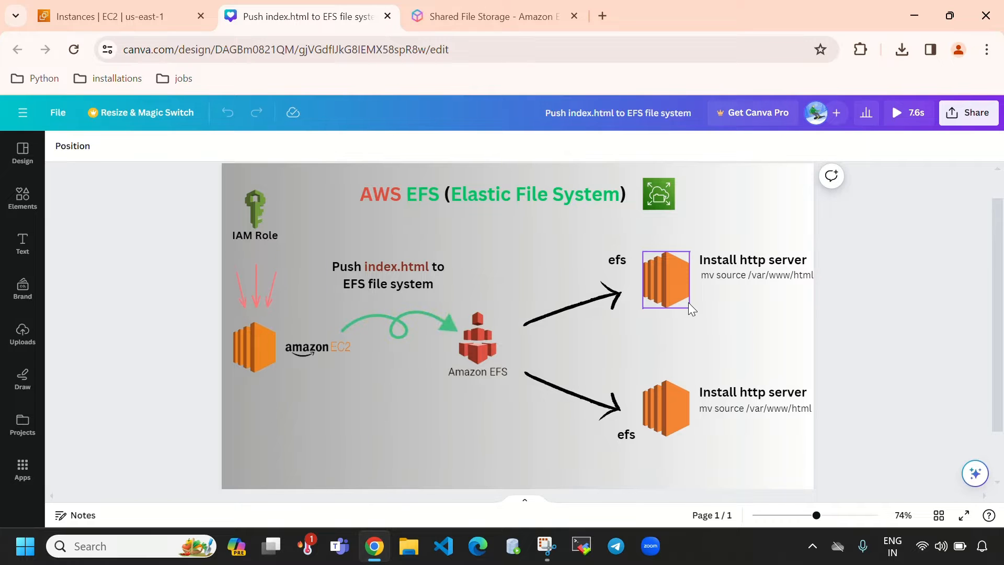
{"action": "left_click", "coordinate": [124, 25]}
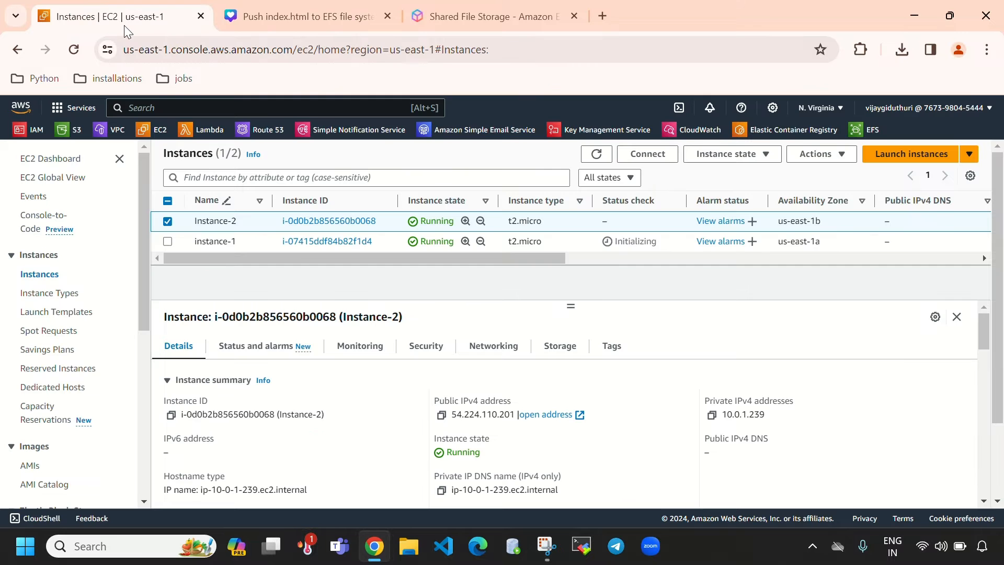
{"action": "left_click", "coordinate": [596, 153]}
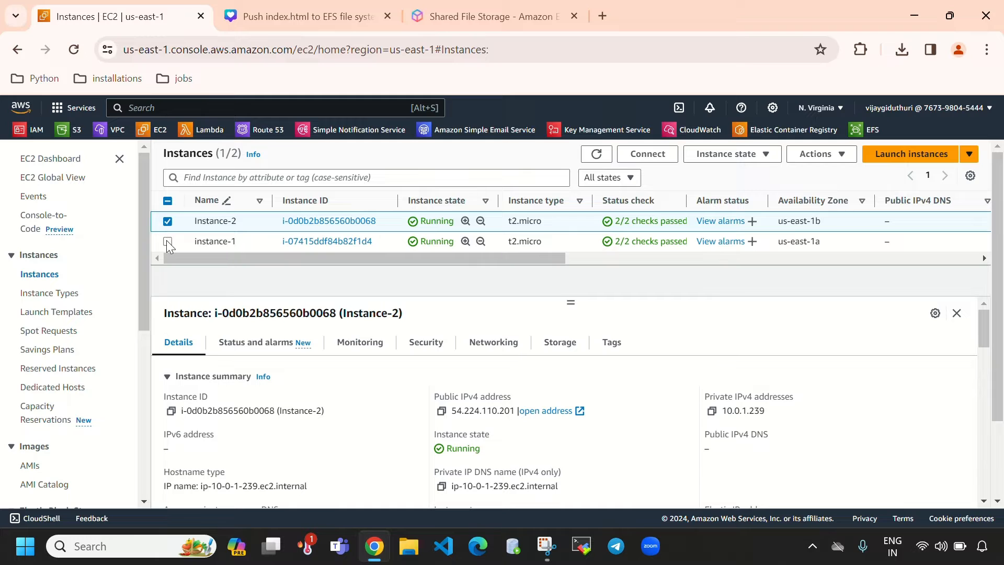
Select only instance-1 in the EC2 instances list and copy its public IPv4 address.
{"action": "left_click", "coordinate": [168, 221]}
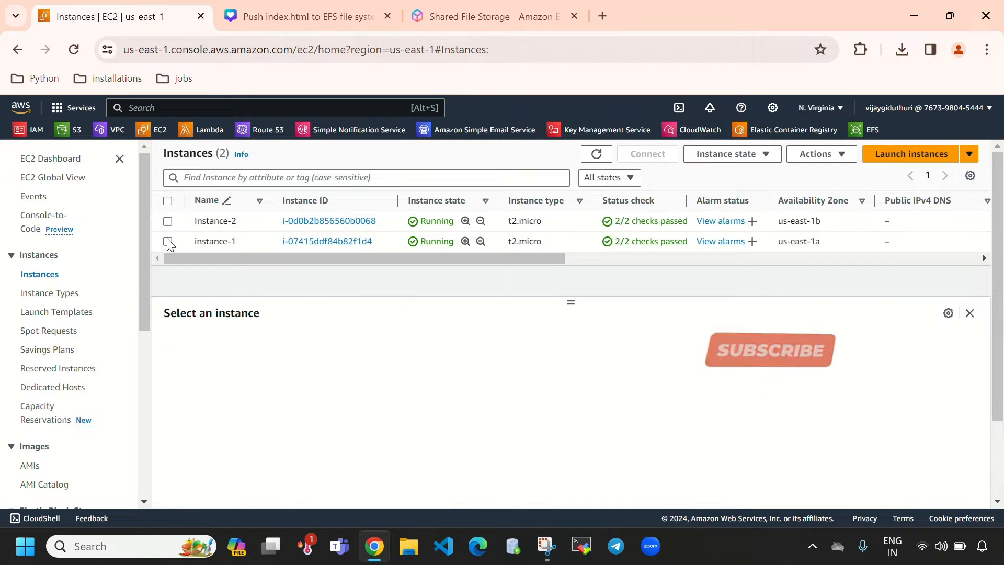
{"action": "left_click", "coordinate": [167, 240]}
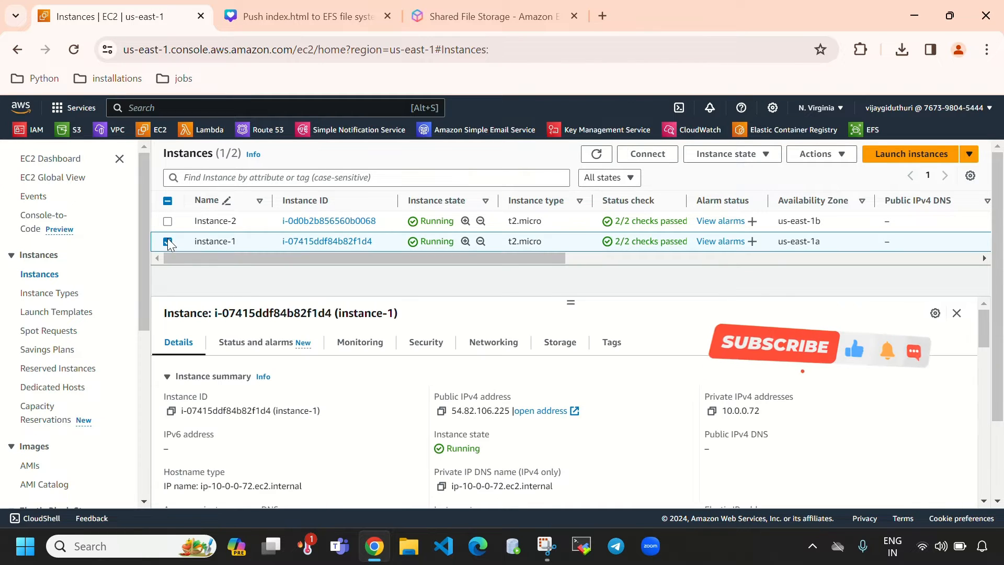
{"action": "left_click", "coordinate": [441, 410]}
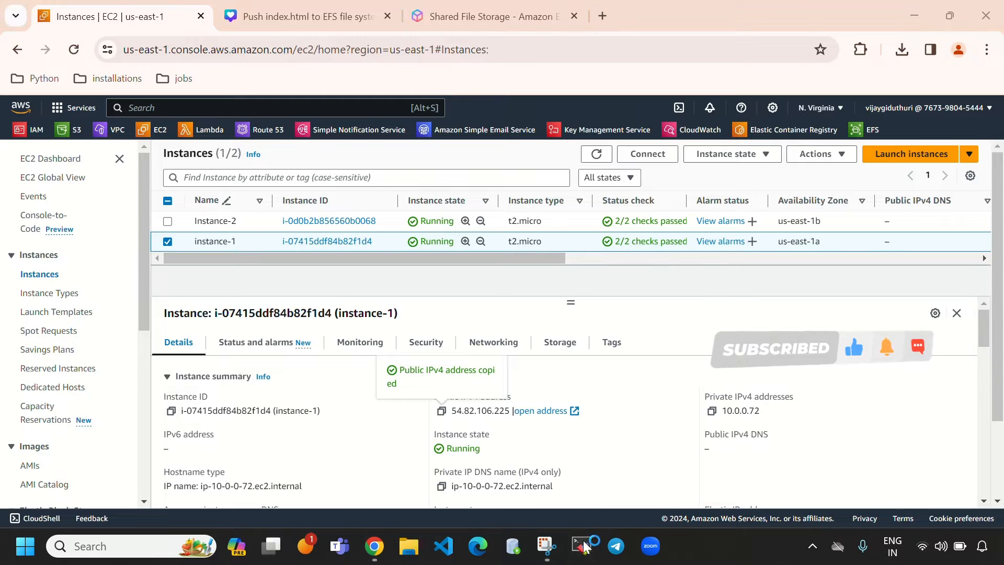
Set up a new SSH session in MobaXterm with remote host 54.82.106.225 and username ec2-user.
{"action": "left_click", "coordinate": [580, 549]}
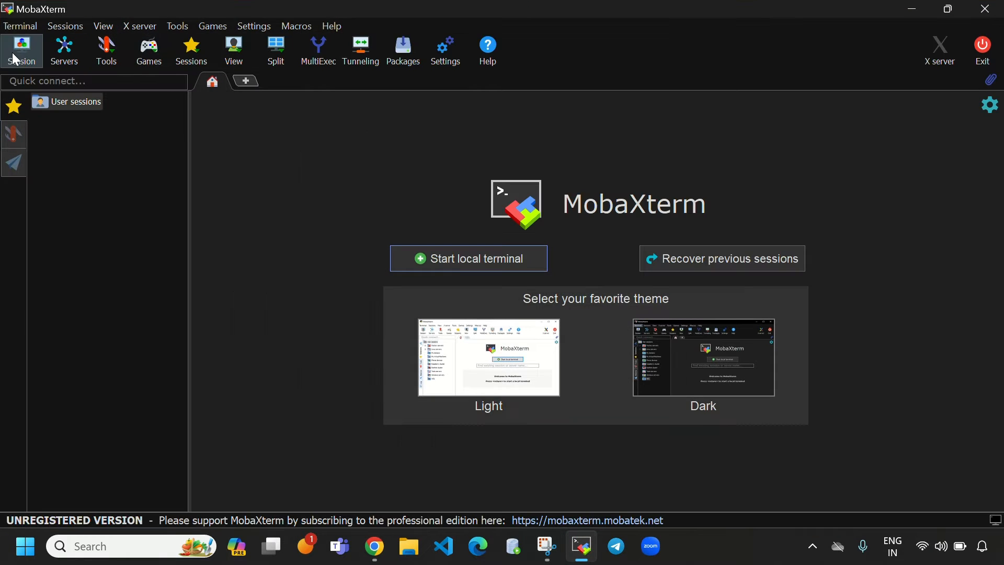
{"action": "left_click", "coordinate": [17, 58]}
{"action": "left_click", "coordinate": [201, 112]}
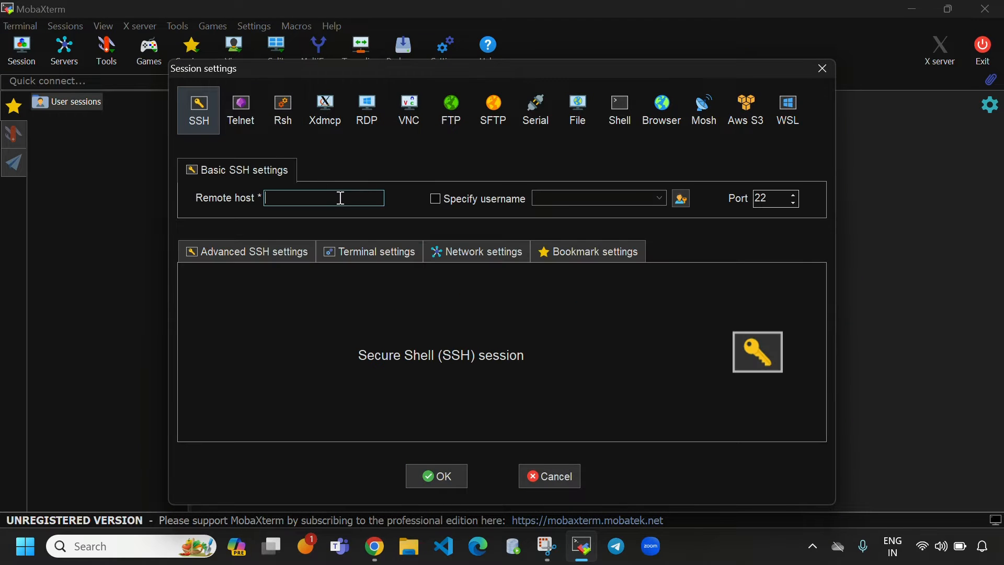
{"action": "key", "text": "ctrl+v"}
{"action": "left_click", "coordinate": [434, 199]}
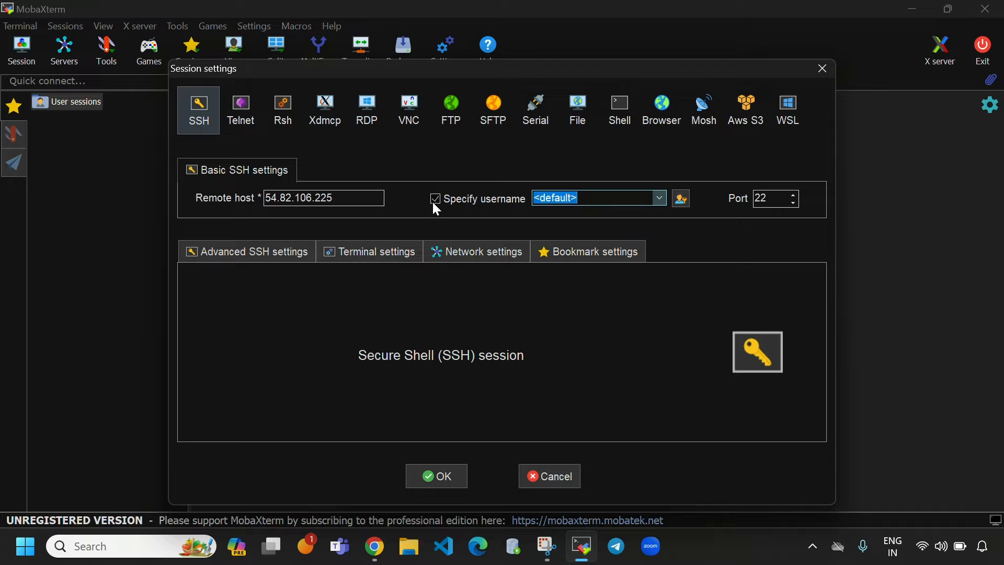
{"action": "type", "text": "ec2-user"}
Assign ec2key.pem from Downloads as the session's private key and connect to instance-1.
{"action": "left_click", "coordinate": [312, 259]}
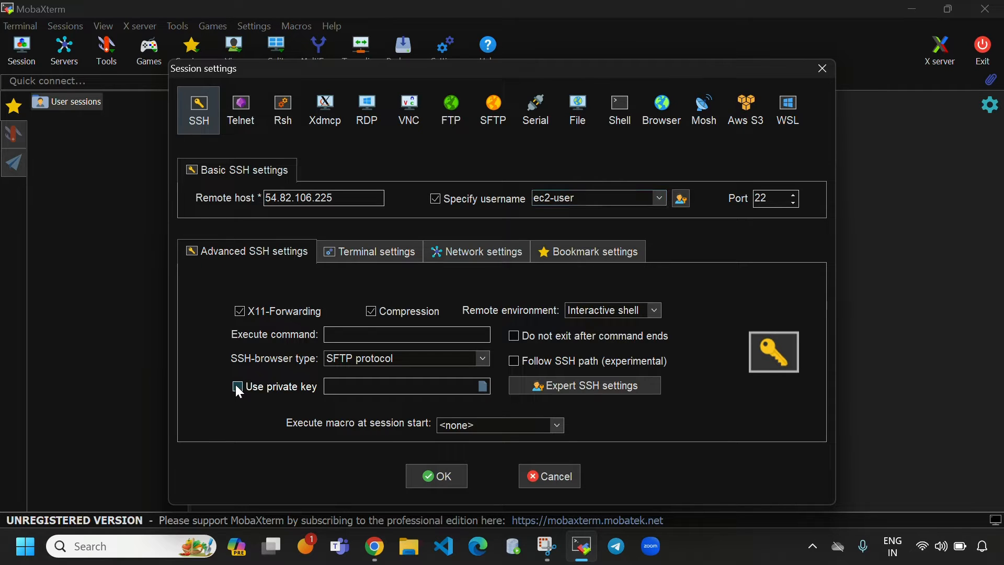
{"action": "left_click", "coordinate": [483, 386]}
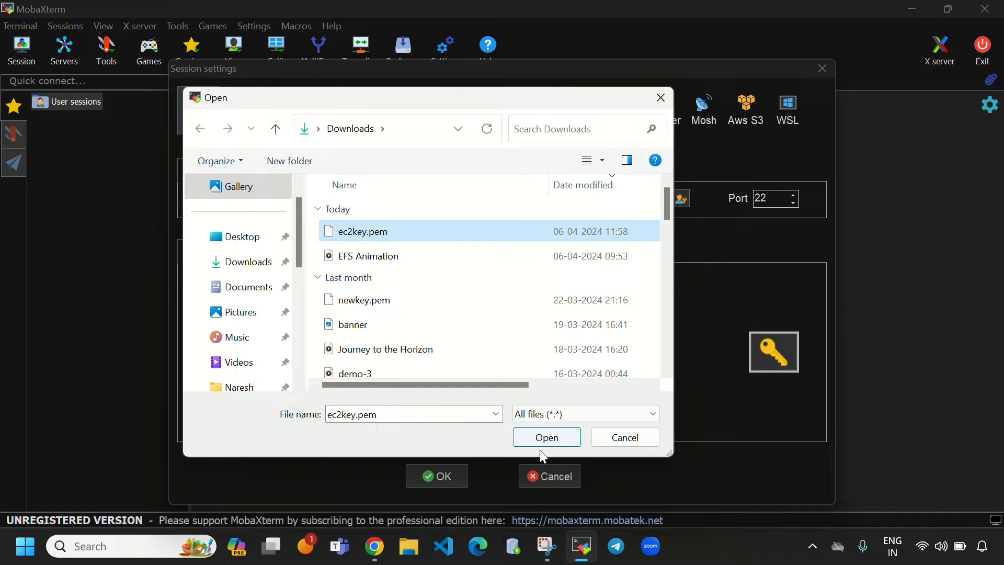
{"action": "left_click", "coordinate": [544, 444]}
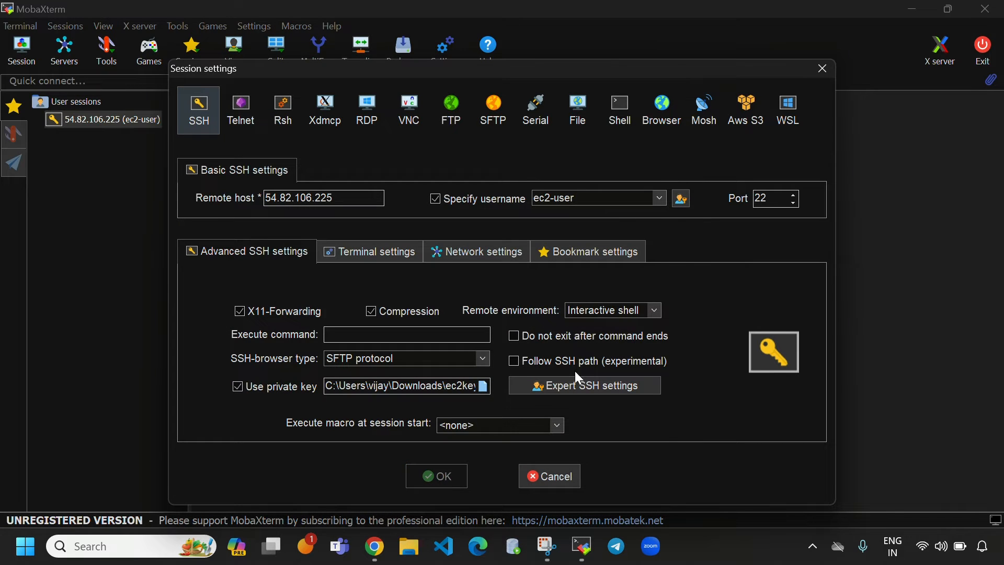
{"action": "key", "text": "Return"}
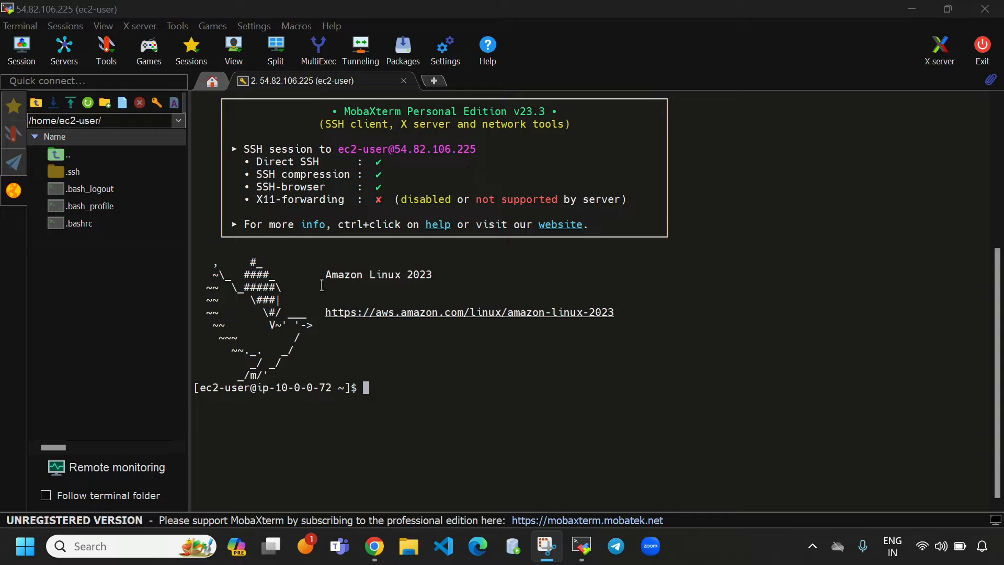
Start a new SSH session in MobaXterm and copy the public IPv4 address of Instance-2 from the EC2 console.
{"action": "left_click", "coordinate": [30, 63]}
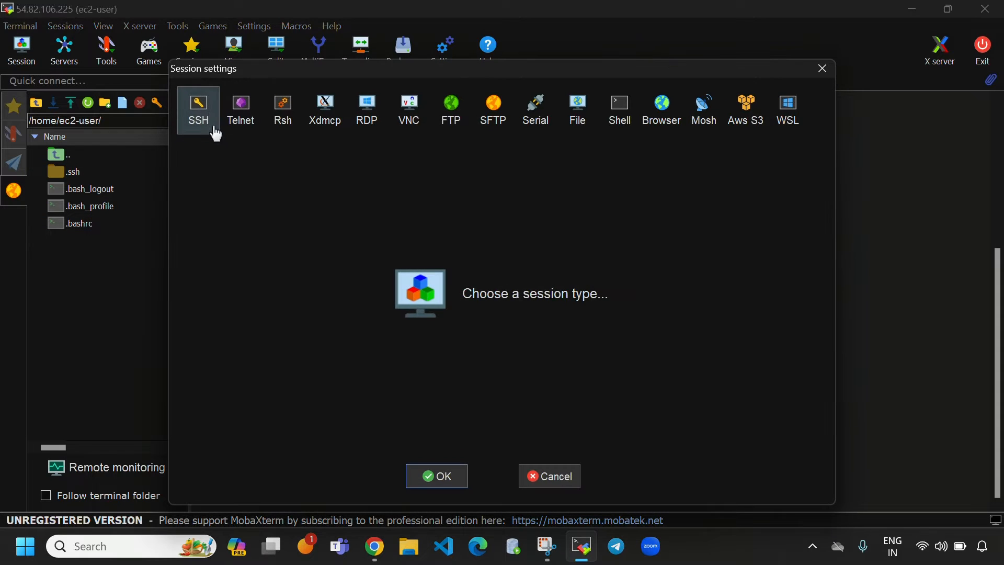
{"action": "left_click", "coordinate": [209, 118]}
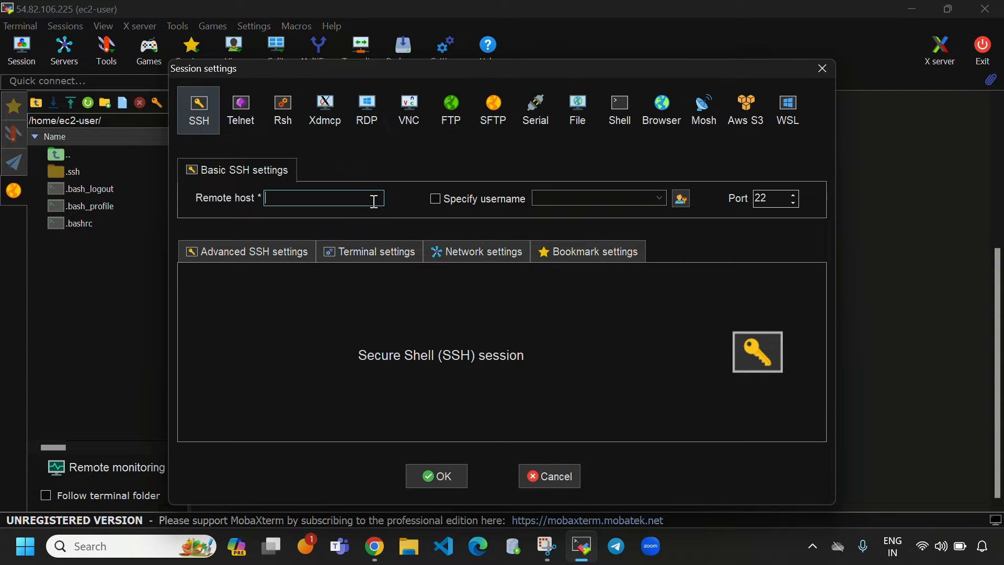
{"action": "left_click", "coordinate": [375, 546]}
{"action": "left_click", "coordinate": [167, 241]}
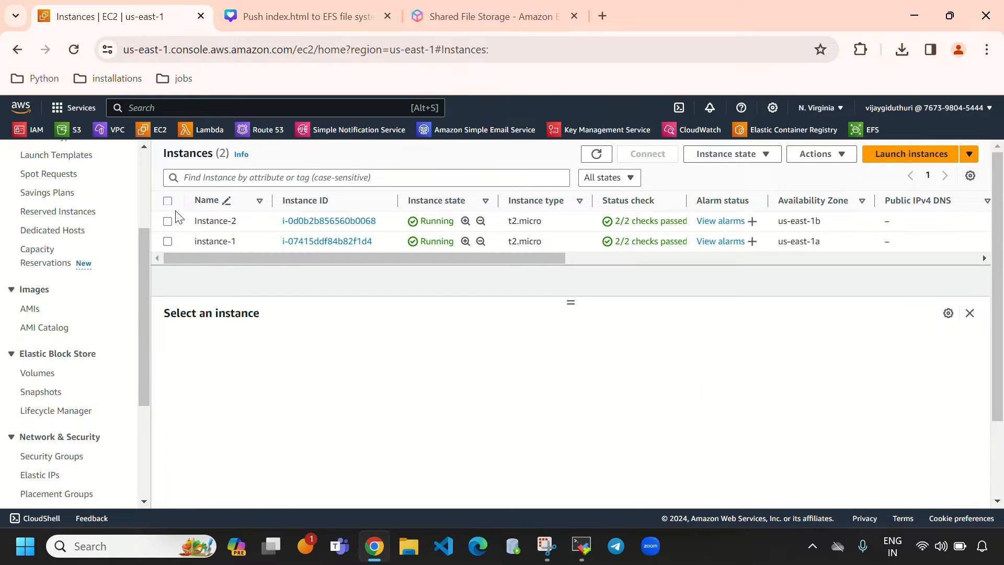
{"action": "left_click", "coordinate": [167, 221]}
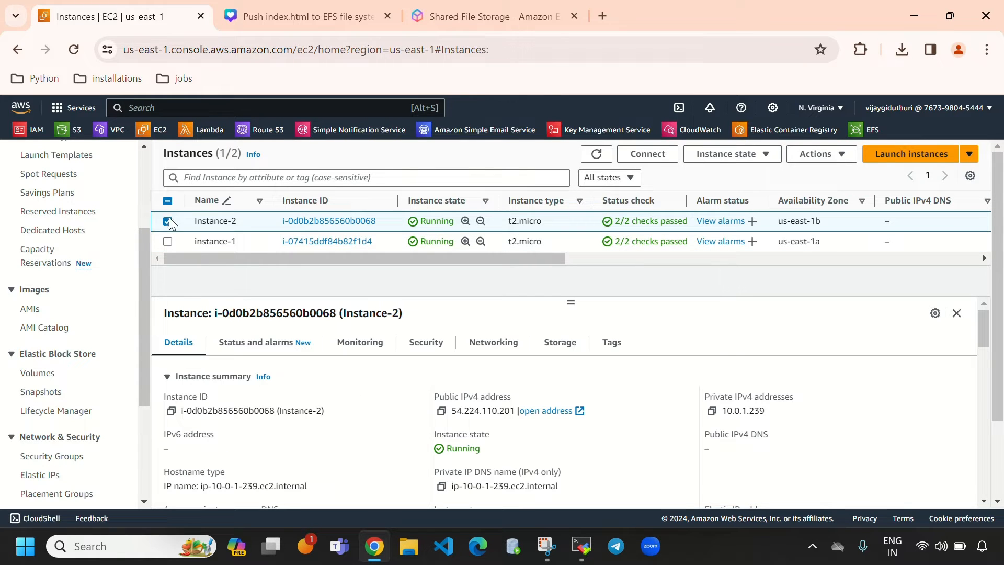
{"action": "left_click", "coordinate": [442, 411]}
Back in MobaXterm, set the new SSH session's remote host to 54.224.110.201 and its username to ec2-user.
{"action": "left_click", "coordinate": [582, 546]}
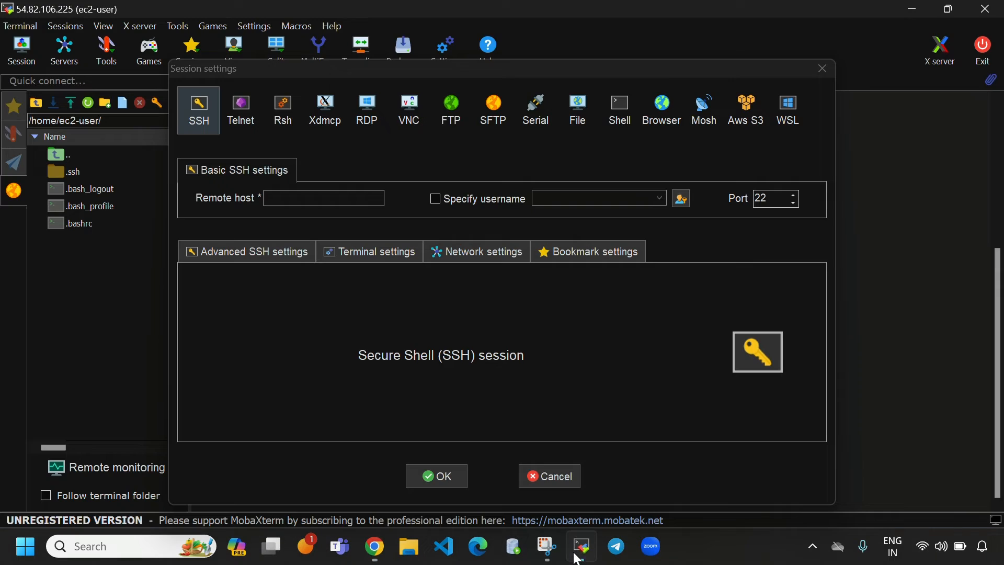
{"action": "left_click", "coordinate": [352, 197]}
{"action": "key", "text": "ctrl+v"}
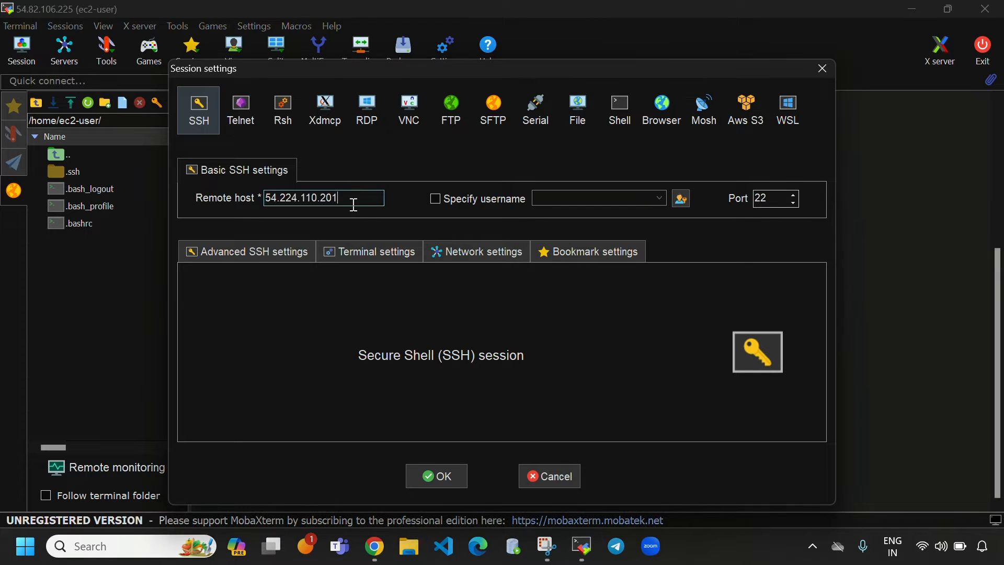
{"action": "left_click", "coordinate": [434, 199]}
{"action": "type", "text": "ec2"}
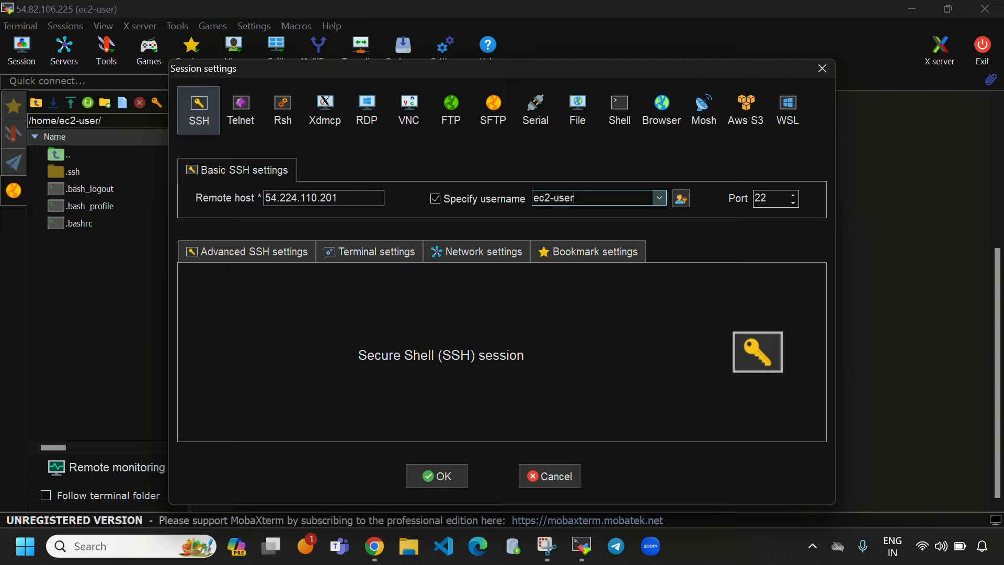
{"action": "type", "text": "-user"}
Assign ec2key.pem from Downloads as the private key of the new session and connect to Instance-2.
{"action": "left_click", "coordinate": [298, 251]}
{"action": "left_click", "coordinate": [247, 386]}
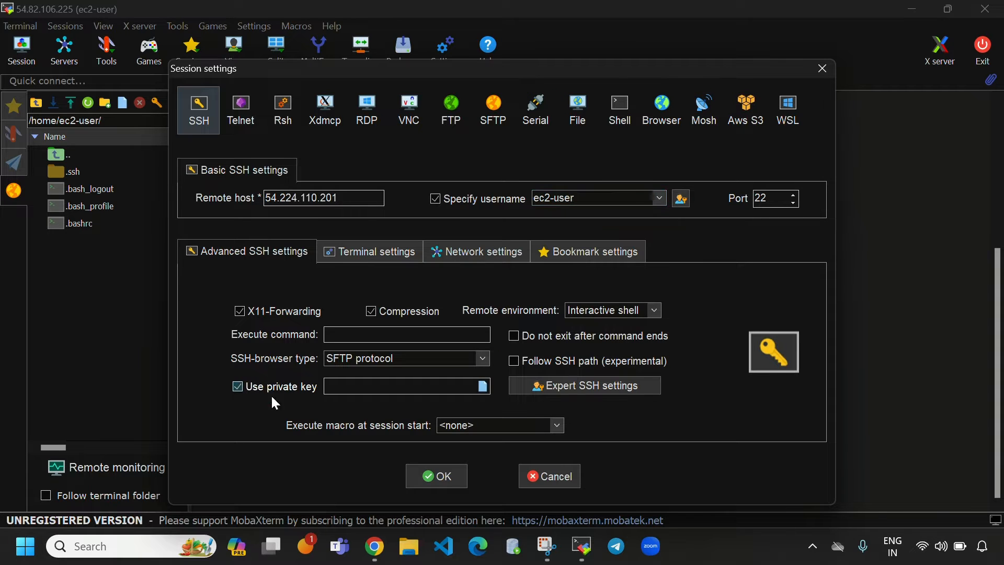
{"action": "left_click", "coordinate": [482, 388]}
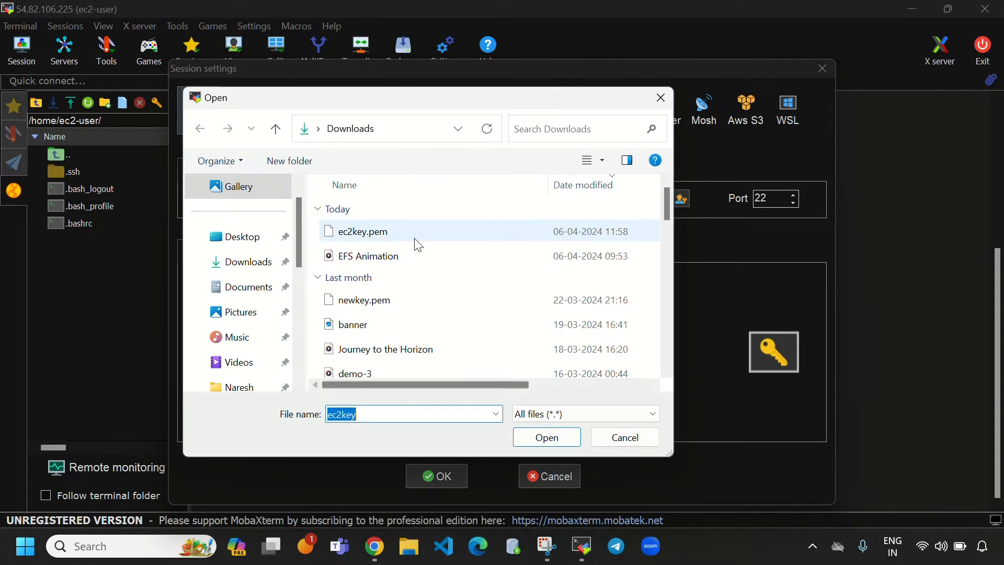
{"action": "left_click", "coordinate": [417, 243]}
{"action": "left_click", "coordinate": [554, 437]}
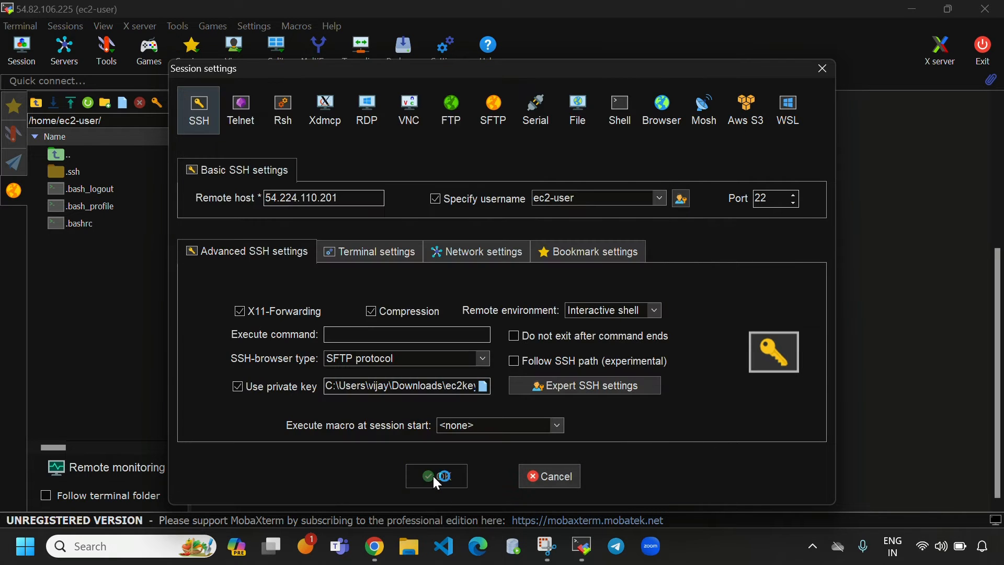
{"action": "left_click", "coordinate": [434, 476]}
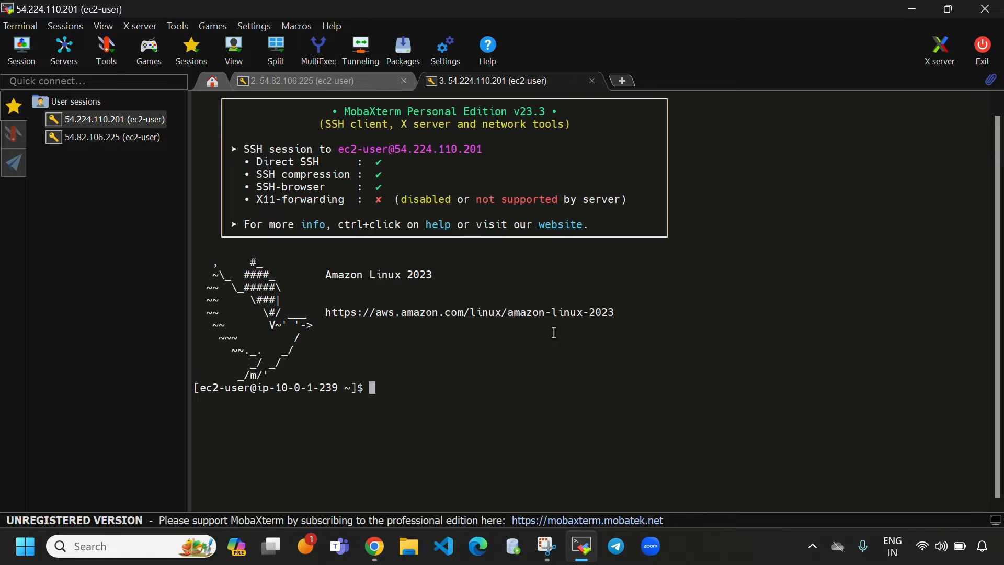
Enable multi-execution mode for both SSH sessions and run sudo yum update -y on them.
{"action": "left_click", "coordinate": [313, 49]}
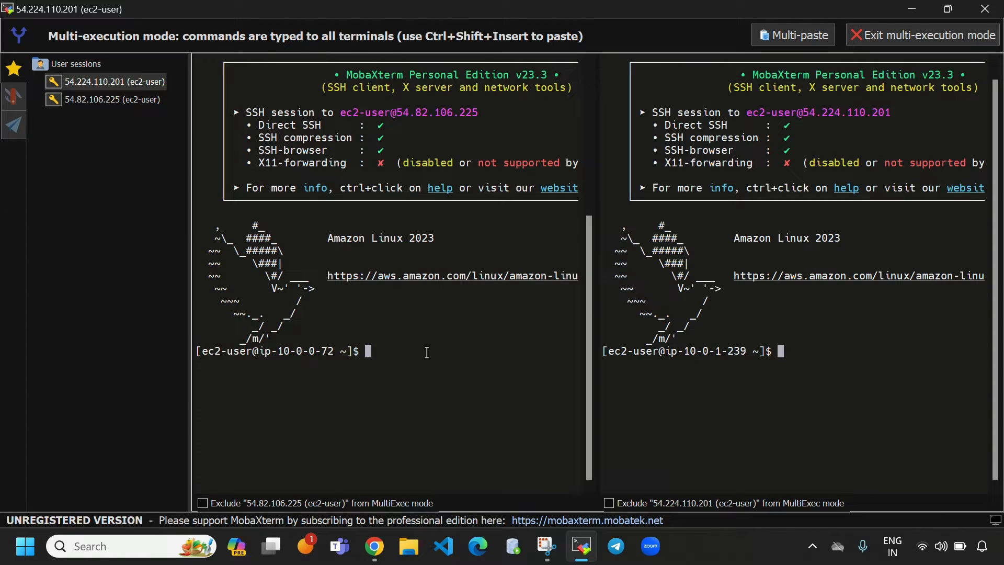
{"action": "type", "text": "sudo yum"}
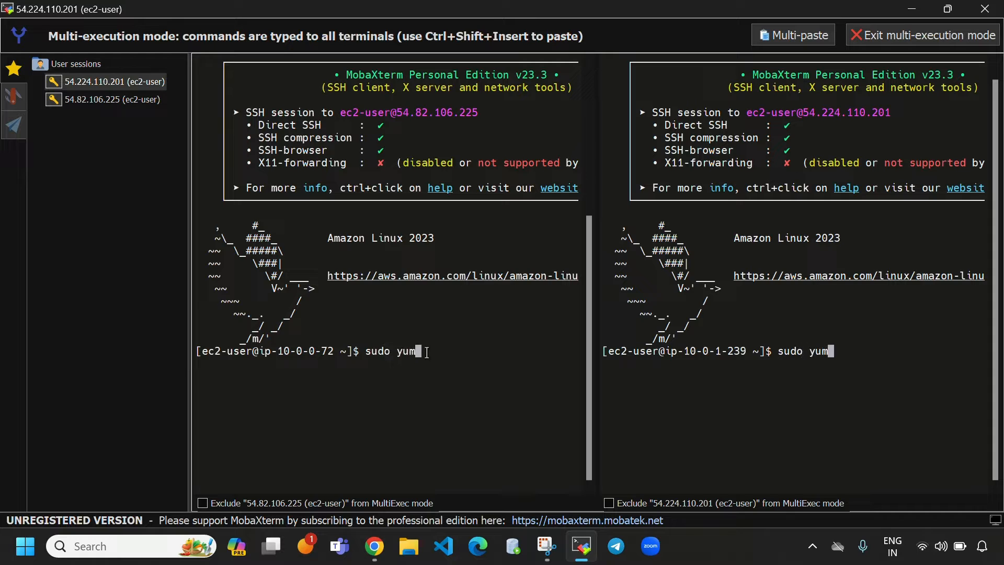
{"action": "type", "text": " update "}
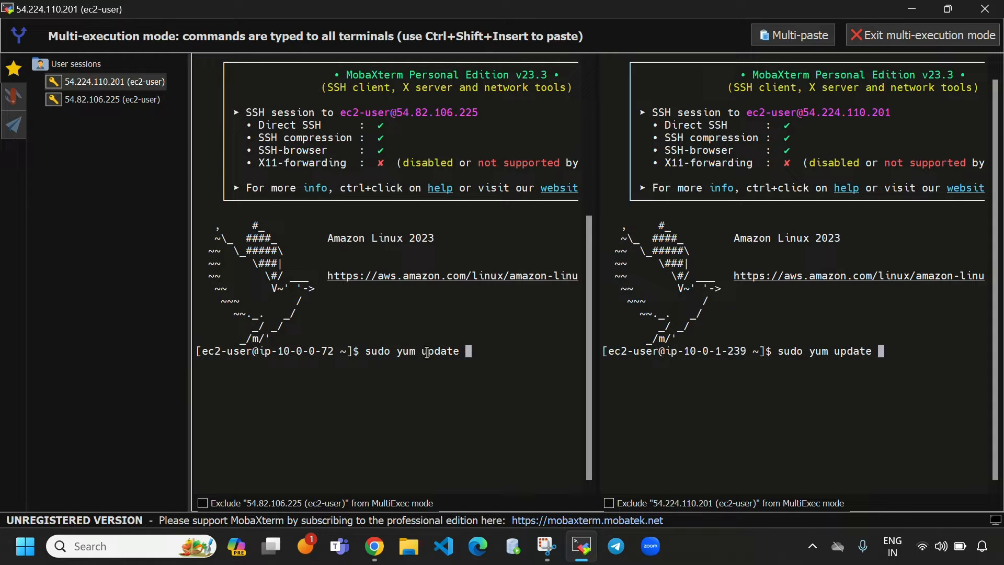
{"action": "type", "text": "-y"}
{"action": "key", "text": "Return"}
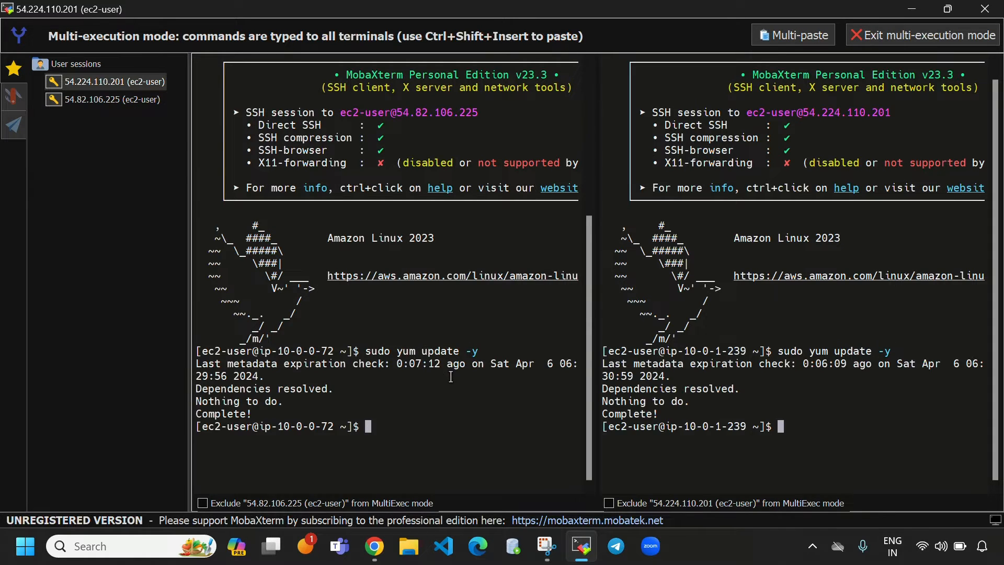
Become root on both instances with sudo -i, clear the terminals, and change to the / directory.
{"action": "type", "text": "sudo -i"}
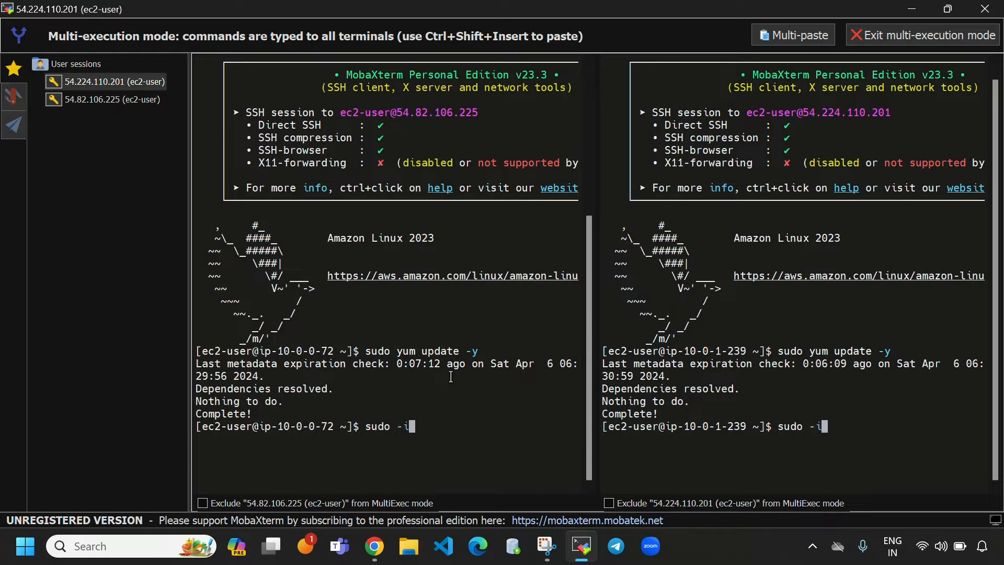
{"action": "key", "text": "Return"}
{"action": "key", "text": "ctrl+l"}
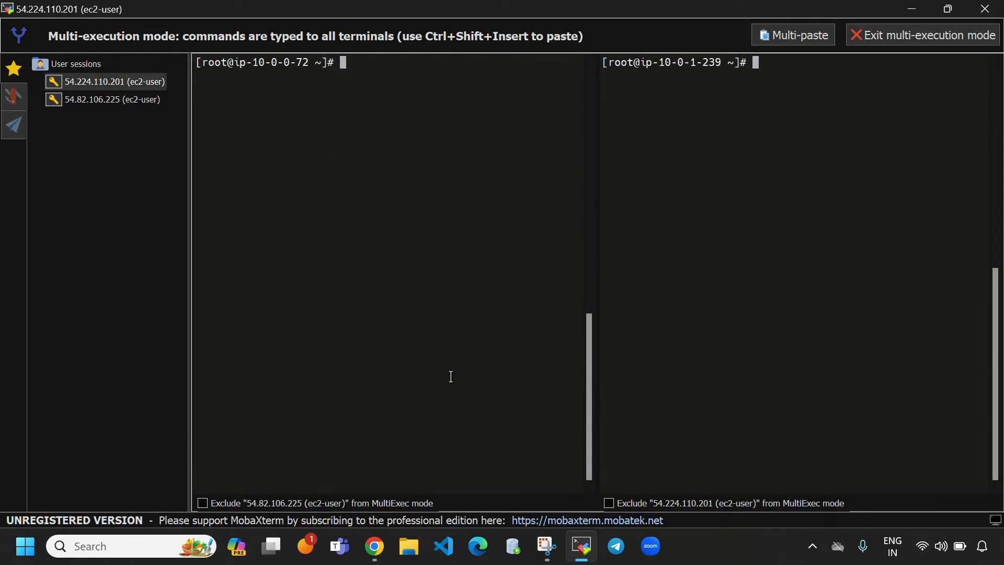
{"action": "type", "text": "cd /"}
{"action": "key", "text": "Return"}
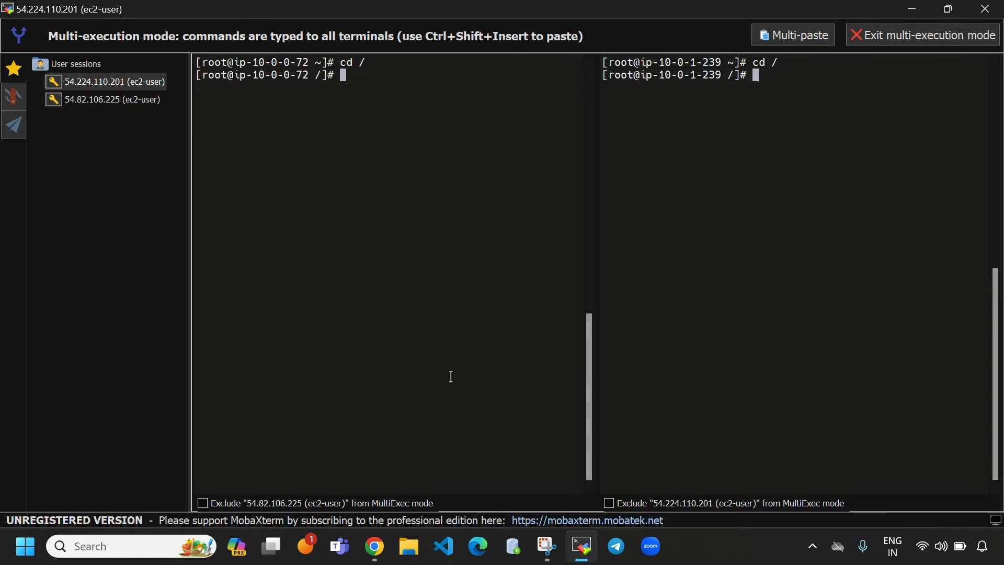
List the contents of the / directory on both instances with ll, clearing the terminals and listing again.
{"action": "type", "text": "ll"}
{"action": "key", "text": "Return"}
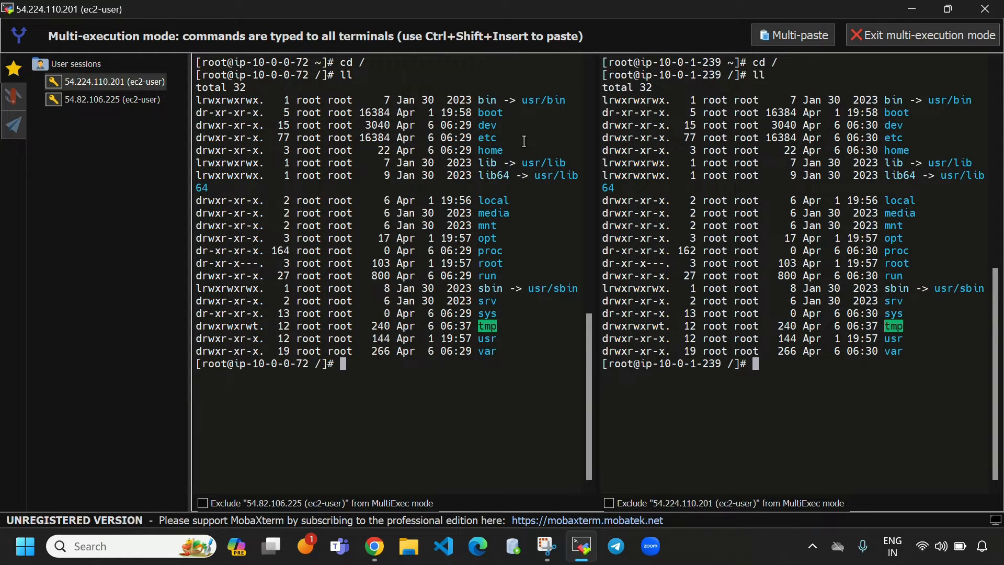
{"action": "key", "text": "ctrl+l"}
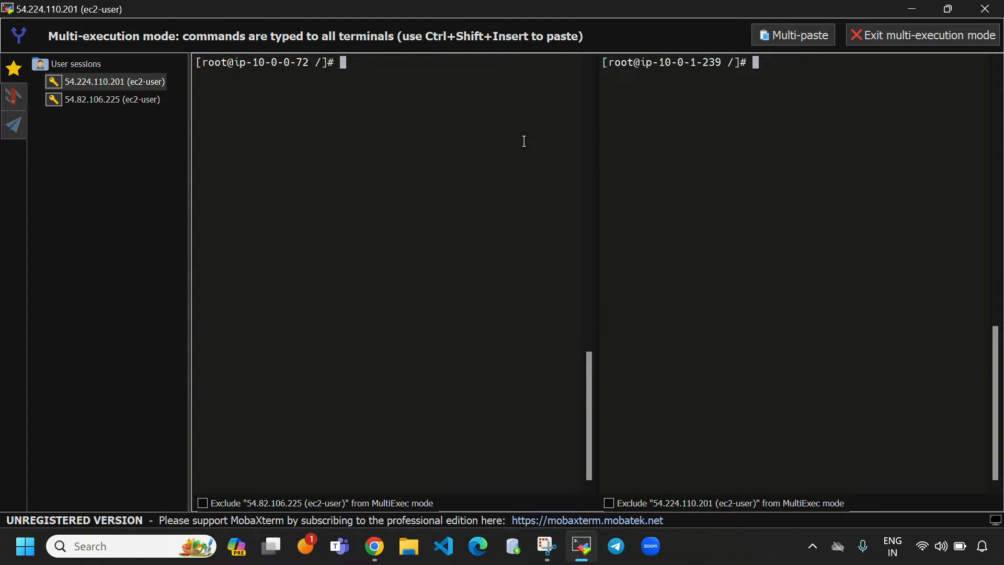
{"action": "type", "text": "ml"}
{"action": "key", "text": "BackSpace"}
{"action": "key", "text": "BackSpace"}
{"action": "type", "text": "ll"}
{"action": "key", "text": "Return"}
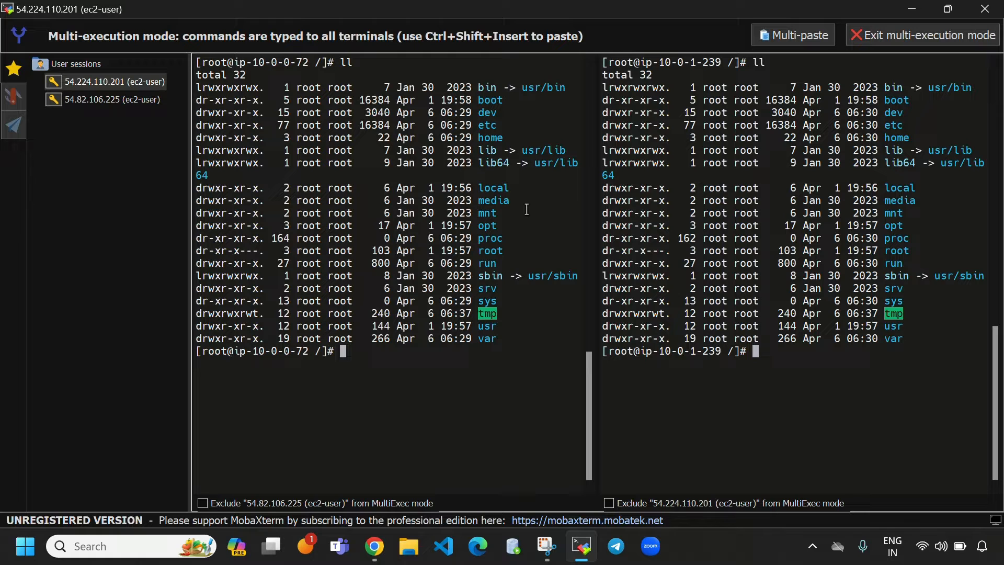
Create a directory named efs under / on both instances.
{"action": "type", "text": "mkdie"}
{"action": "key", "text": "BackSpace"}
{"action": "key", "text": "BackSpace"}
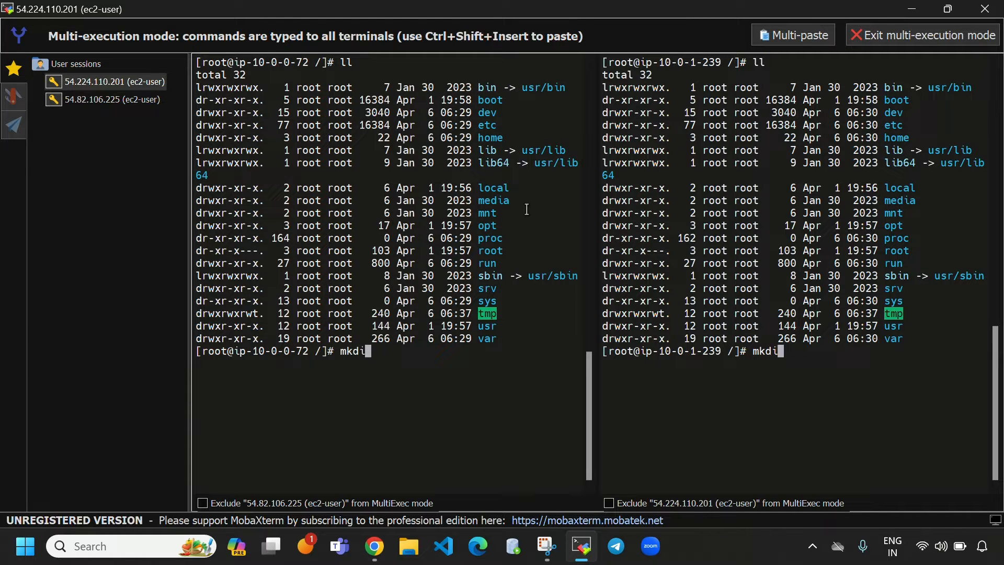
{"action": "type", "text": "r efs"}
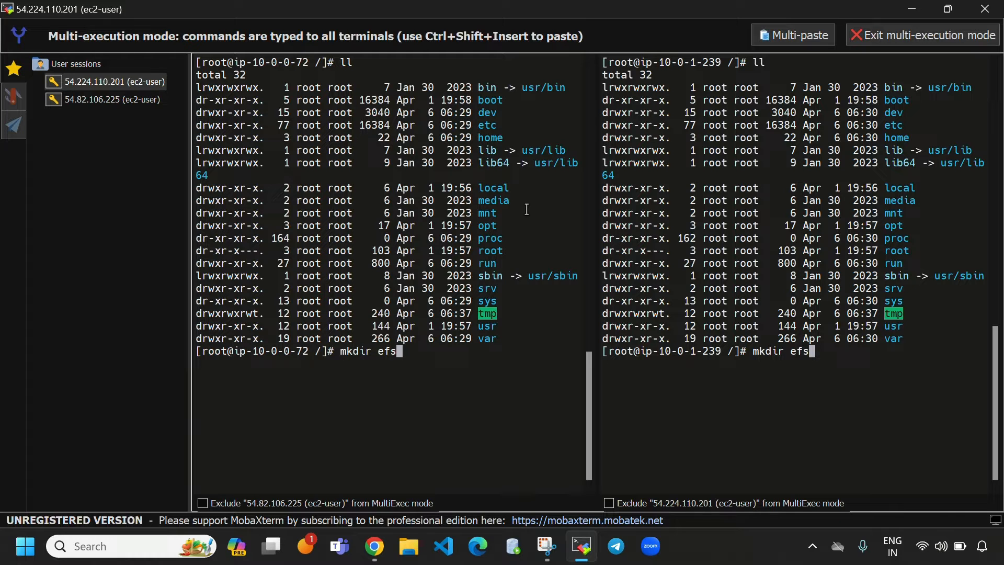
{"action": "key", "text": "Return"}
List the / directory with ll and check the efs entry on both instances.
{"action": "type", "text": "ll"}
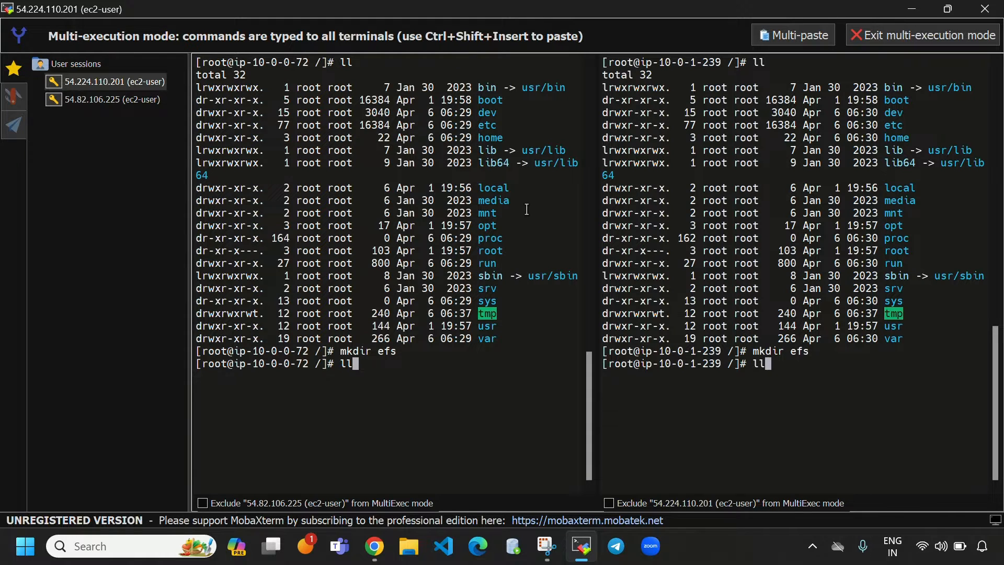
{"action": "key", "text": "Return"}
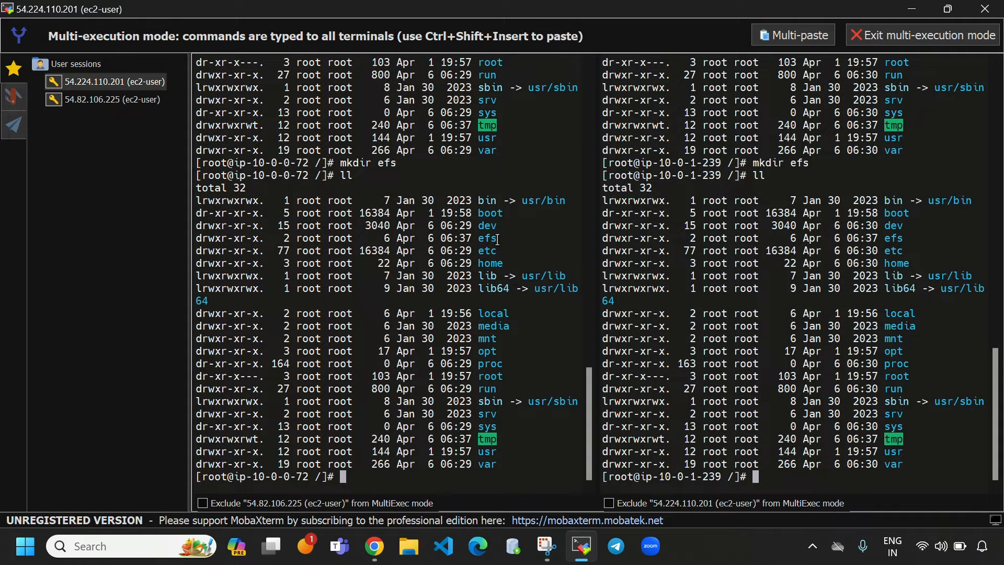
{"action": "left_click_drag", "start_coordinate": [498, 239], "coordinate": [473, 242]}
{"action": "left_click_drag", "start_coordinate": [922, 243], "coordinate": [884, 241]}
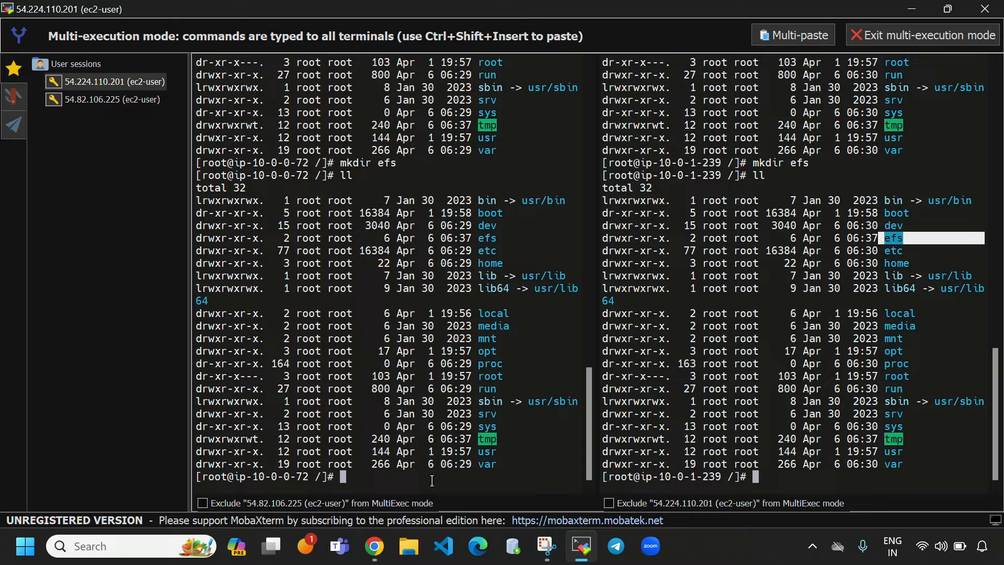
Clear both terminals and check the mounted file systems with df -h.
{"action": "left_click", "coordinate": [432, 480]}
{"action": "key", "text": "ctrl+l"}
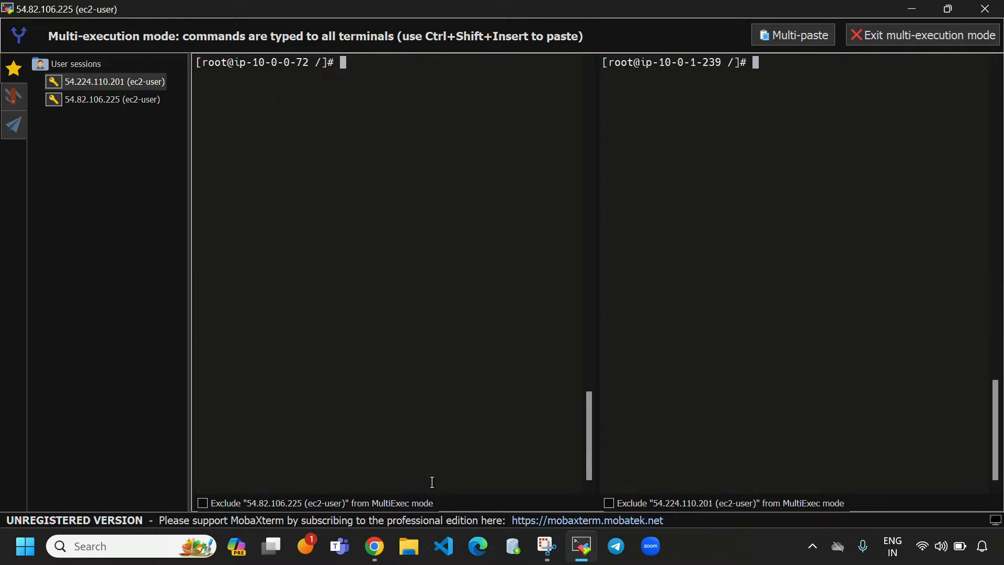
{"action": "type", "text": "df -h"}
{"action": "key", "text": "Return"}
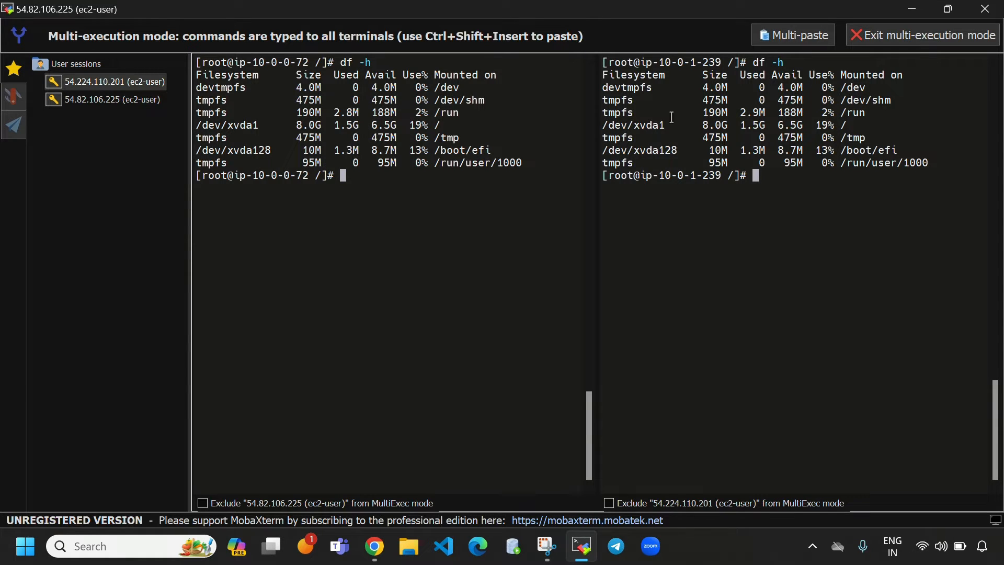
Switch to Chrome and open the AWS EFS console in a new browser tab.
{"action": "left_click", "coordinate": [375, 546]}
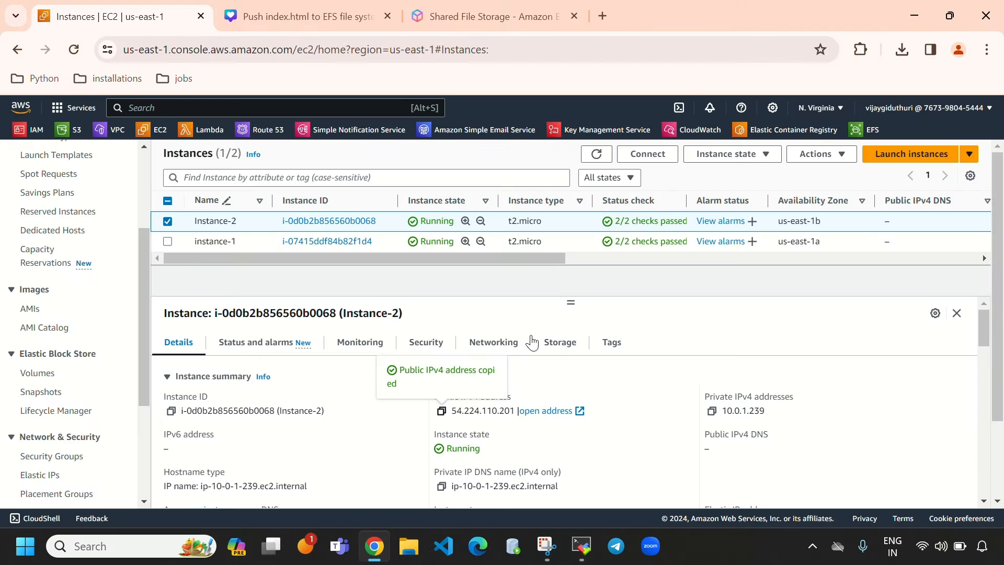
{"action": "right_click", "coordinate": [860, 129]}
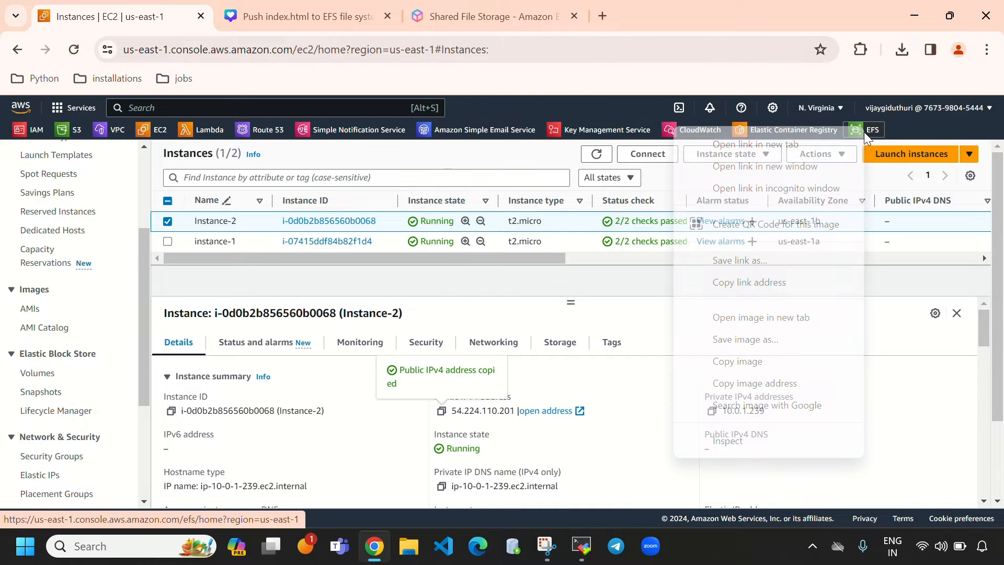
{"action": "left_click", "coordinate": [749, 144]}
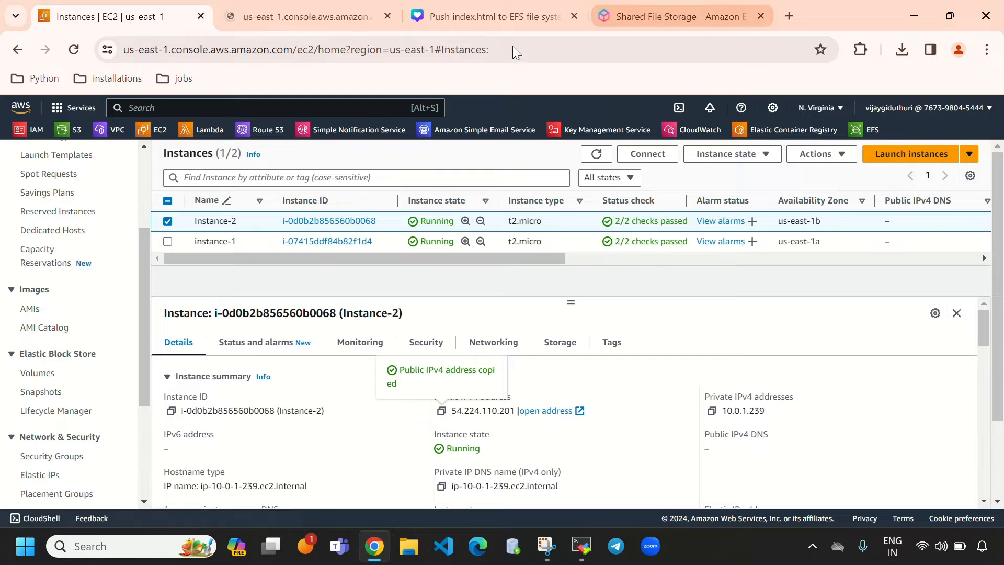
{"action": "left_click", "coordinate": [287, 16]}
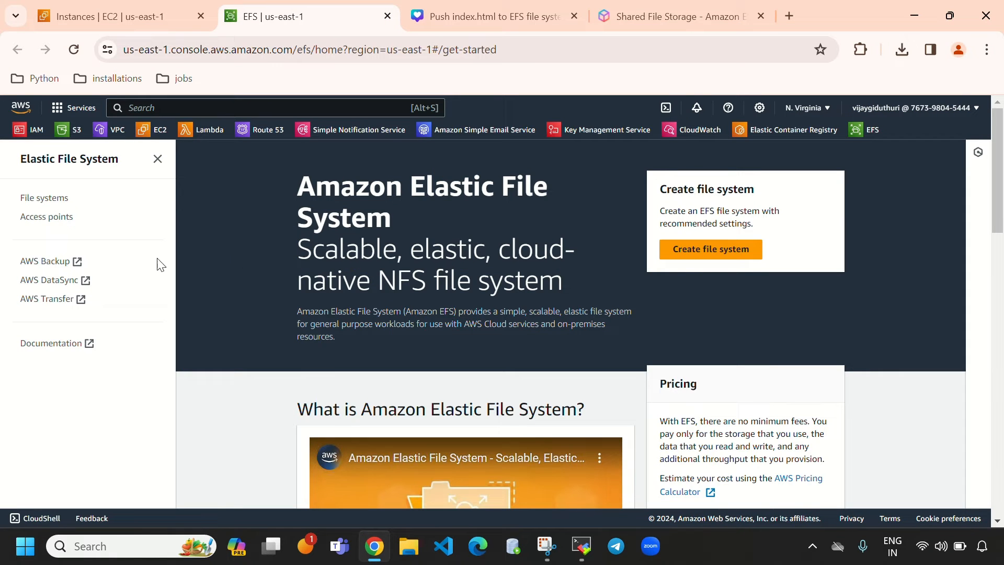
Start a new EFS file system named my-efs in the my-vpc VPC and proceed to its customized setup.
{"action": "left_click", "coordinate": [704, 254]}
{"action": "left_click", "coordinate": [476, 307]}
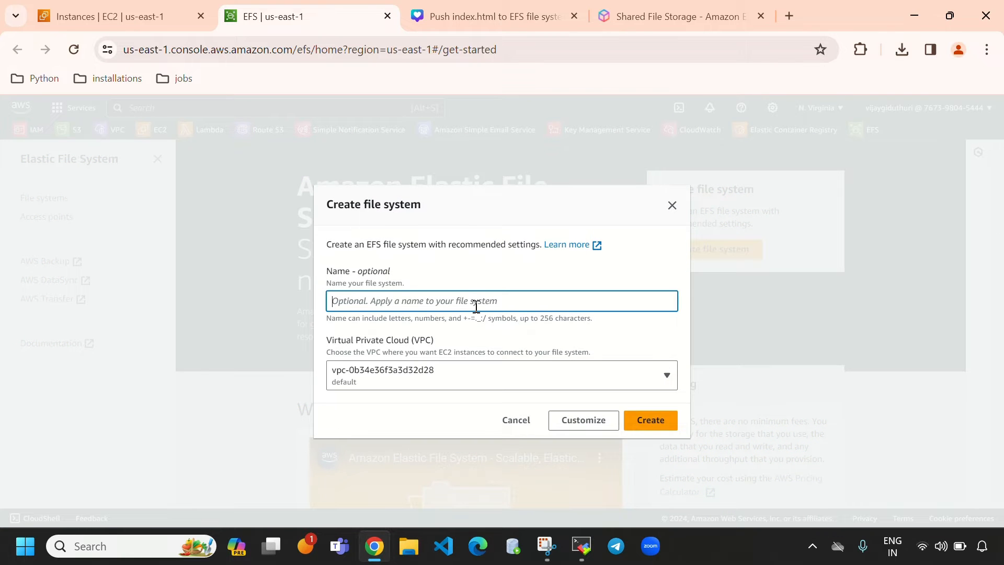
{"action": "type", "text": "my-efs"}
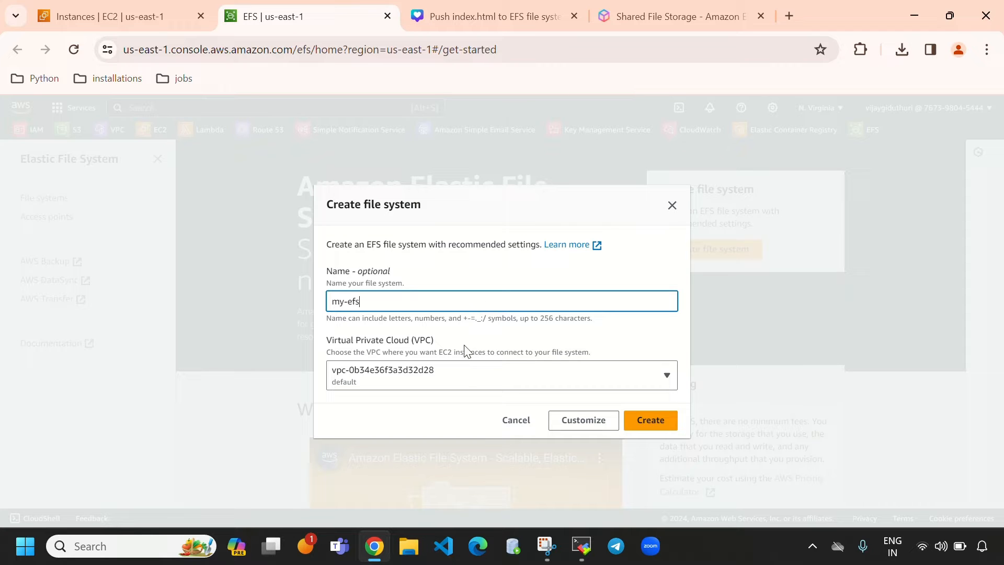
{"action": "left_click", "coordinate": [468, 373]}
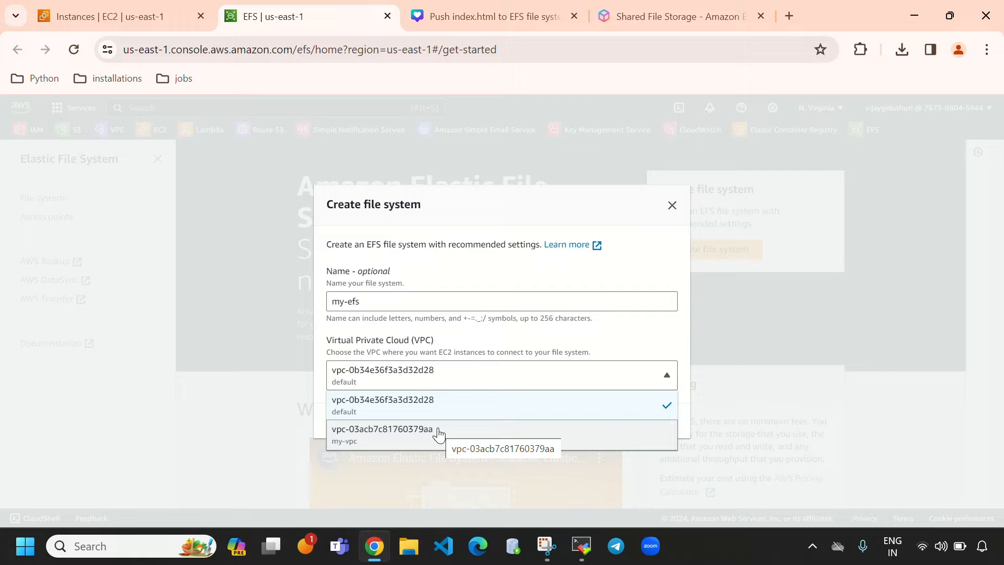
{"action": "left_click", "coordinate": [406, 434]}
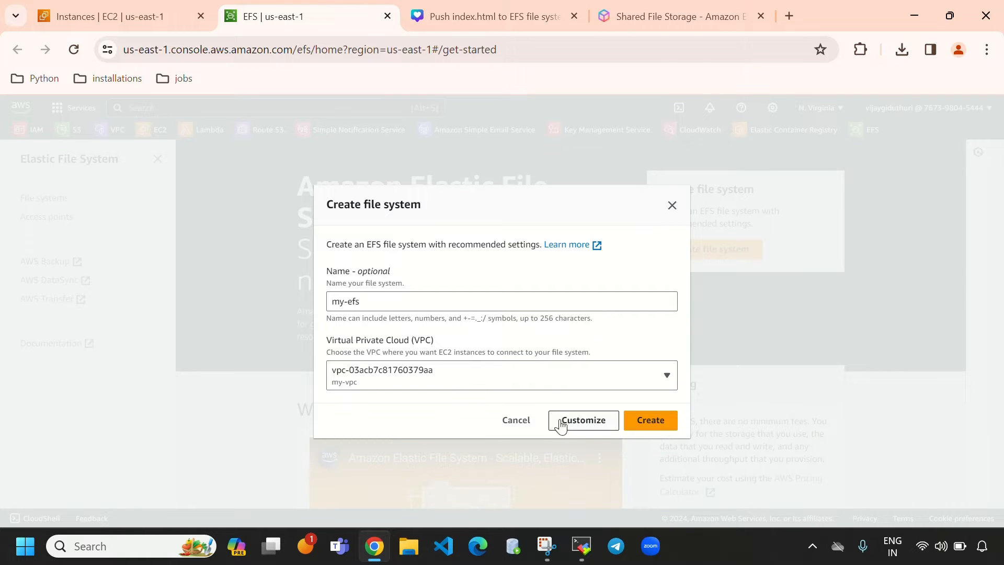
{"action": "left_click", "coordinate": [593, 426]}
Keep the default Regional type, automatic backups and Elastic throughput for my-efs and continue to network access.
{"action": "scroll", "coordinate": [415, 381], "scroll_direction": "down", "scroll_amount": 1}
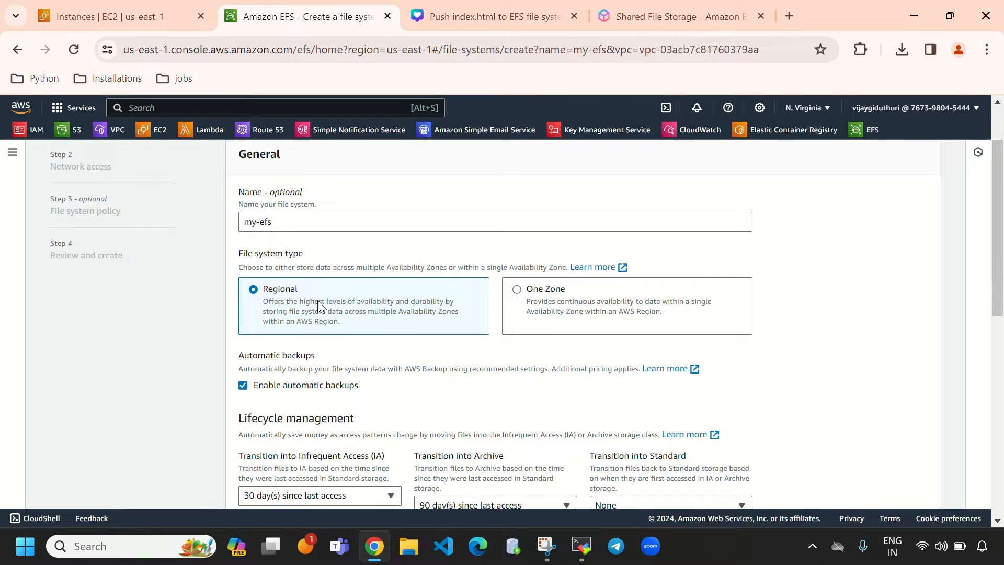
{"action": "scroll", "coordinate": [323, 303], "scroll_direction": "down", "scroll_amount": 6}
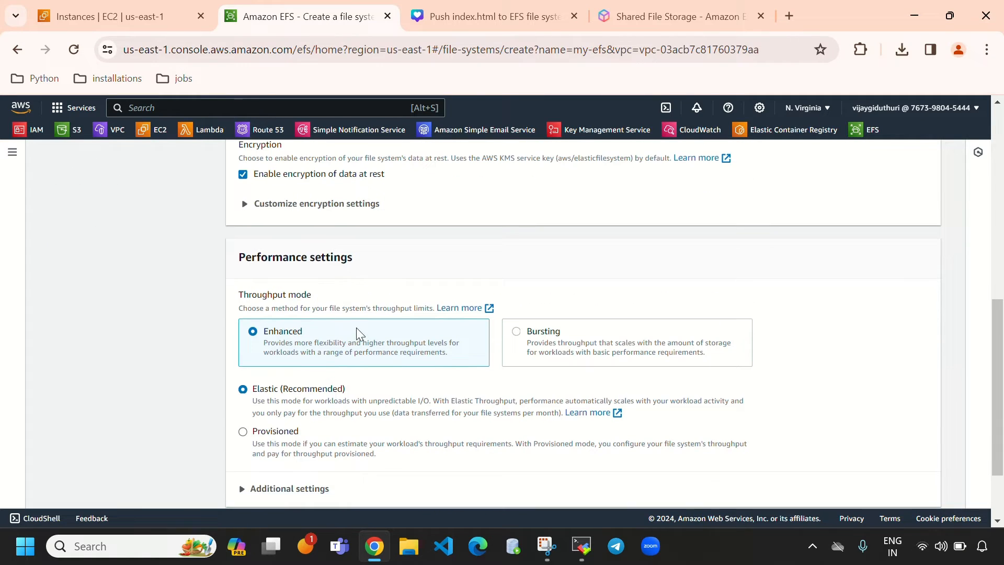
{"action": "scroll", "coordinate": [359, 367], "scroll_direction": "down", "scroll_amount": 2}
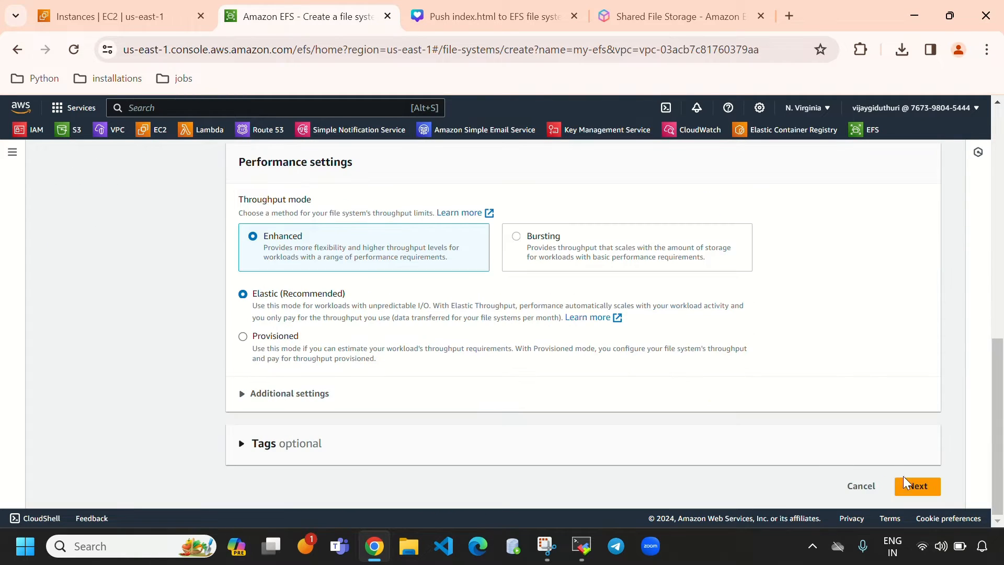
{"action": "left_click", "coordinate": [912, 486]}
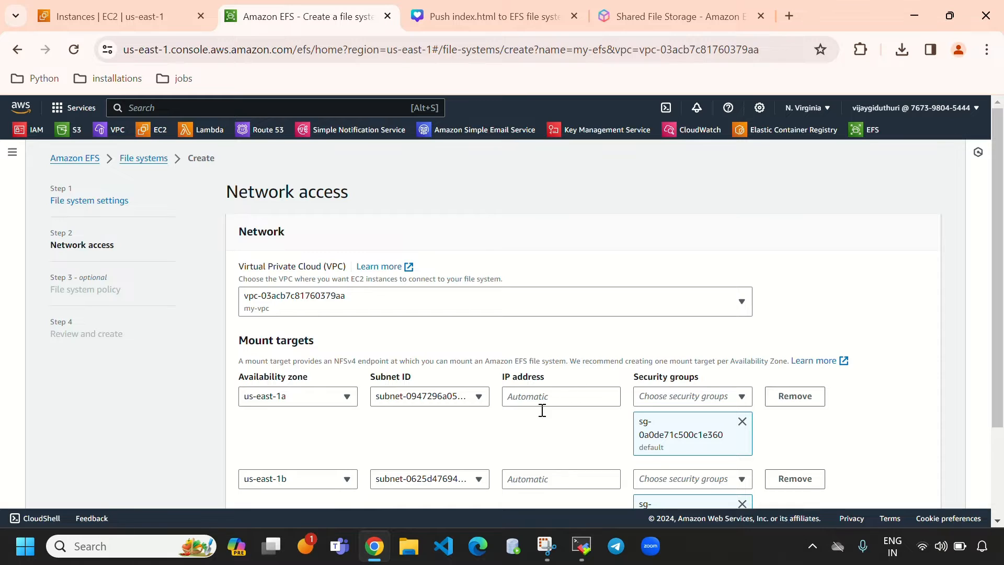
Keep the us-east-1a and us-east-1b mount targets with the default security group, and continue past the file system policy without adding one.
{"action": "scroll", "coordinate": [575, 403], "scroll_direction": "down", "scroll_amount": 2}
{"action": "scroll", "coordinate": [633, 367], "scroll_direction": "up", "scroll_amount": 1}
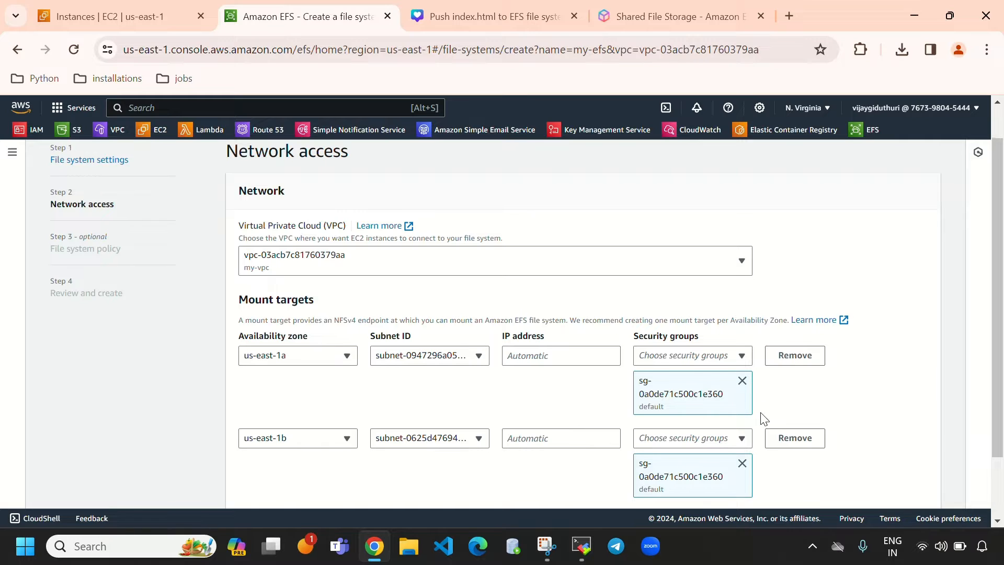
{"action": "scroll", "coordinate": [753, 387], "scroll_direction": "down", "scroll_amount": 2}
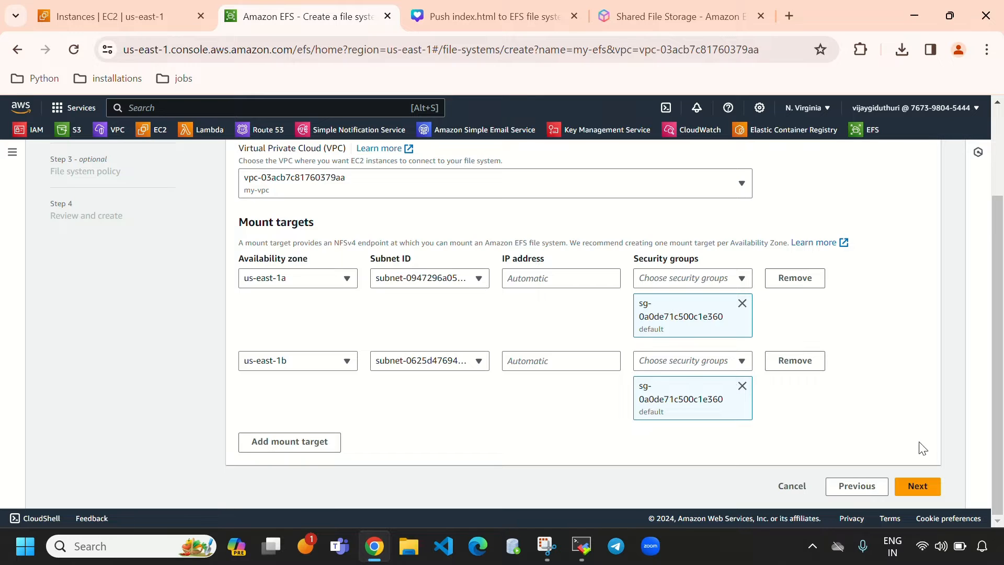
{"action": "left_click", "coordinate": [920, 488]}
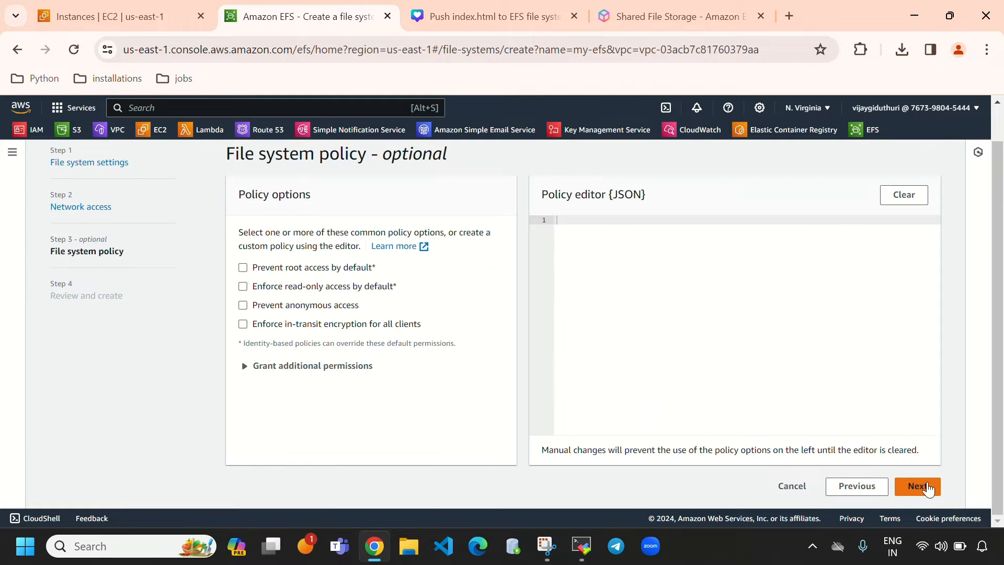
{"action": "left_click", "coordinate": [928, 489]}
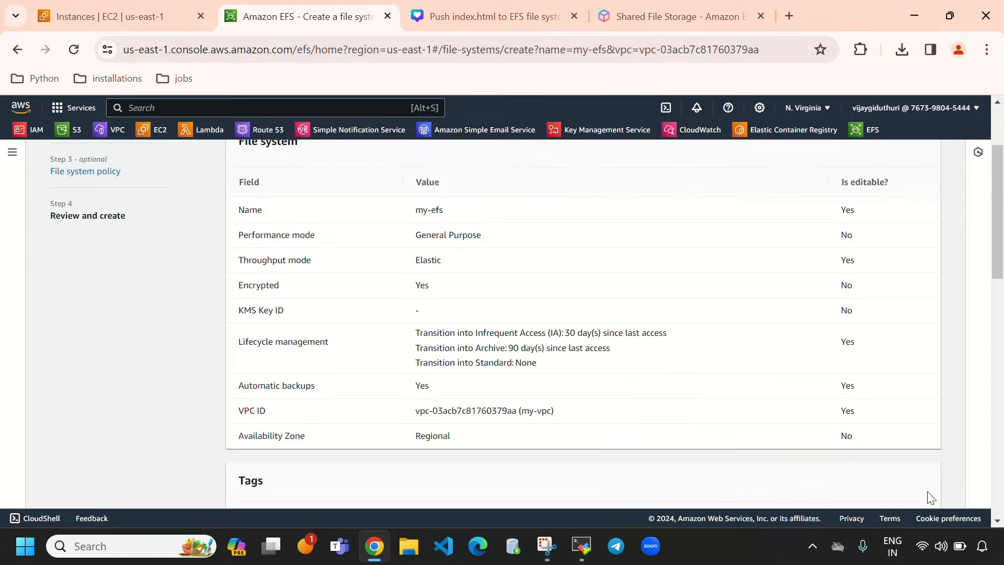
Review the my-efs settings, tags and mount targets, and create the file system.
{"action": "scroll", "coordinate": [626, 272], "scroll_direction": "down", "scroll_amount": 8}
{"action": "scroll", "coordinate": [652, 278], "scroll_direction": "up", "scroll_amount": 12}
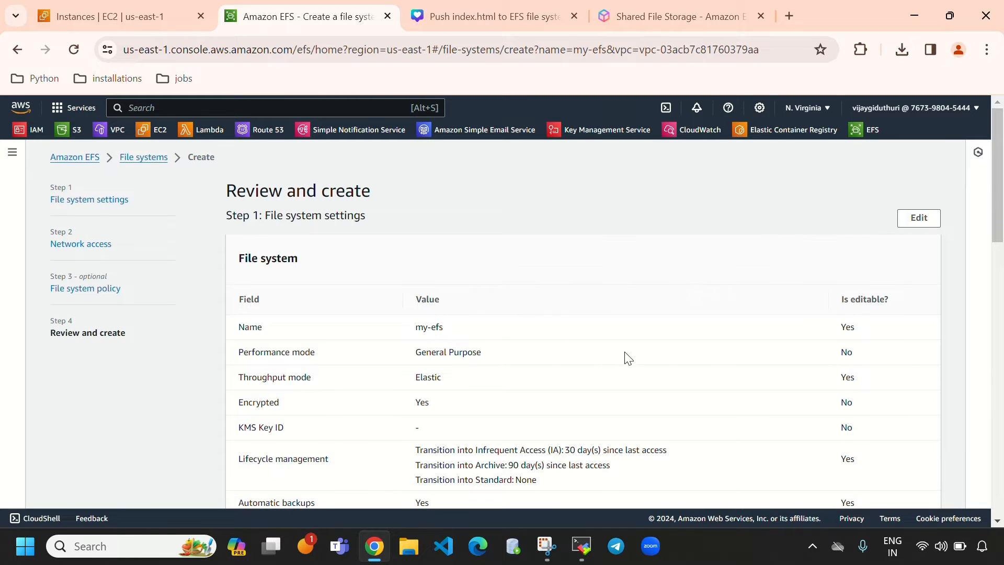
{"action": "scroll", "coordinate": [626, 354], "scroll_direction": "down", "scroll_amount": 12}
{"action": "scroll", "coordinate": [628, 346], "scroll_direction": "down", "scroll_amount": 5}
{"action": "scroll", "coordinate": [692, 300], "scroll_direction": "up", "scroll_amount": 8}
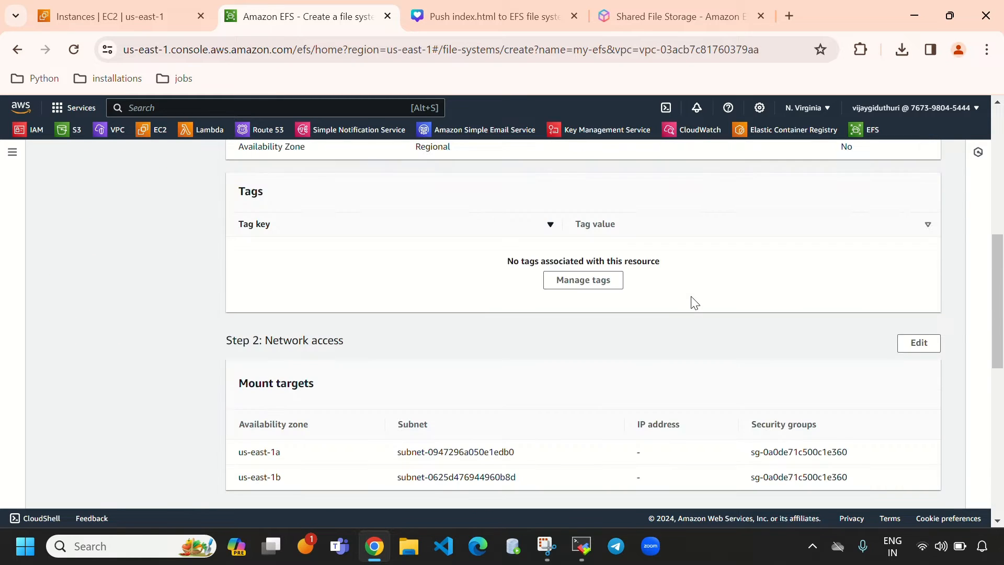
{"action": "scroll", "coordinate": [627, 301], "scroll_direction": "down", "scroll_amount": 10}
{"action": "left_click", "coordinate": [917, 486]}
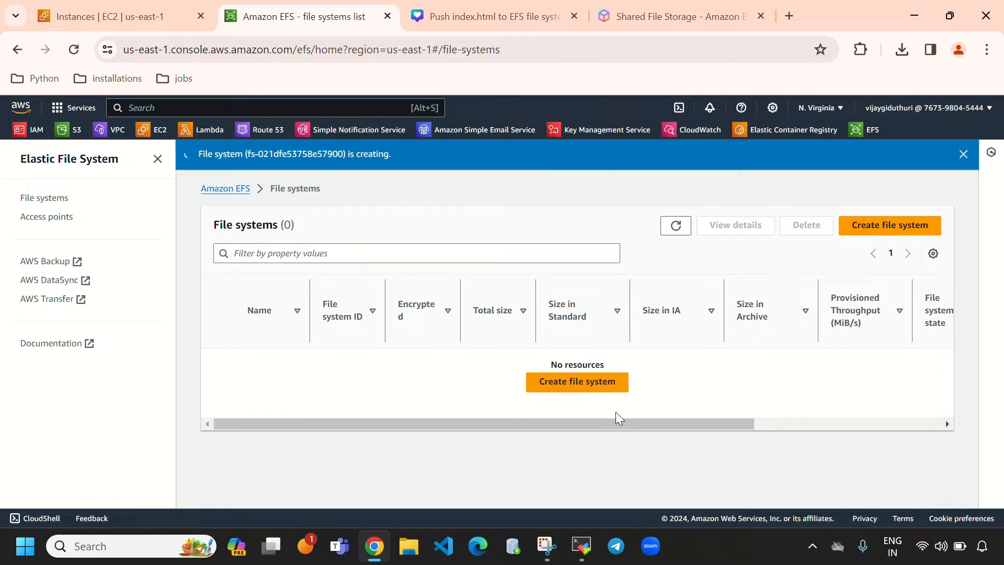
Refresh the file systems list and check the state of my-efs.
{"action": "left_click_drag", "start_coordinate": [617, 423], "coordinate": [729, 430]}
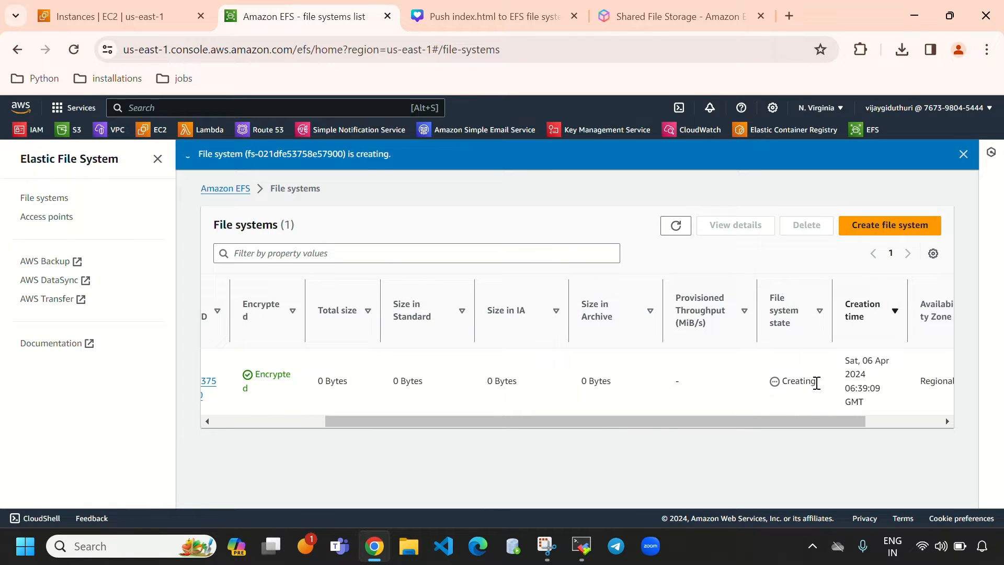
{"action": "left_click_drag", "start_coordinate": [817, 382], "coordinate": [783, 390]}
{"action": "left_click", "coordinate": [676, 225]}
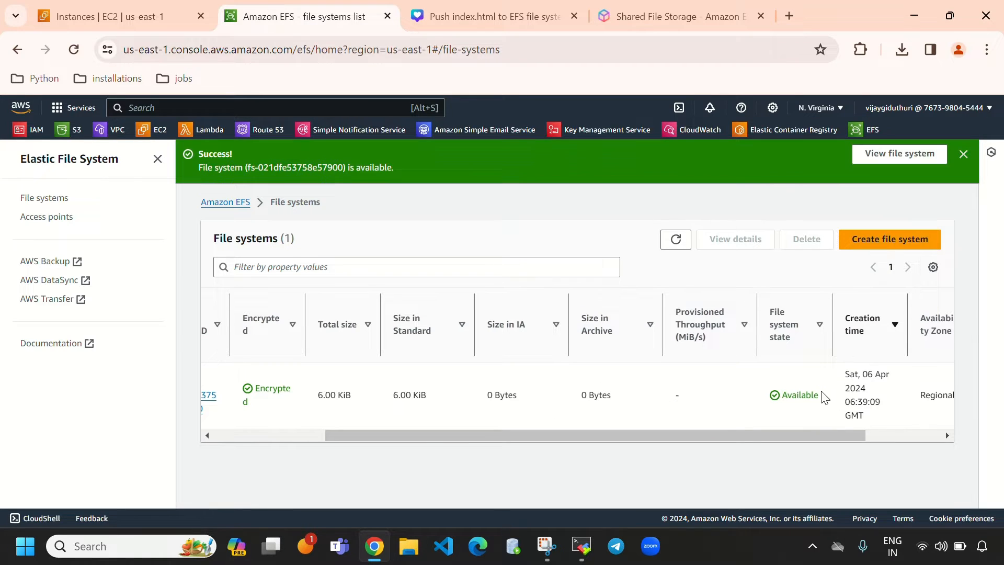
{"action": "left_click_drag", "start_coordinate": [822, 397], "coordinate": [774, 399]}
{"action": "left_click", "coordinate": [642, 457]}
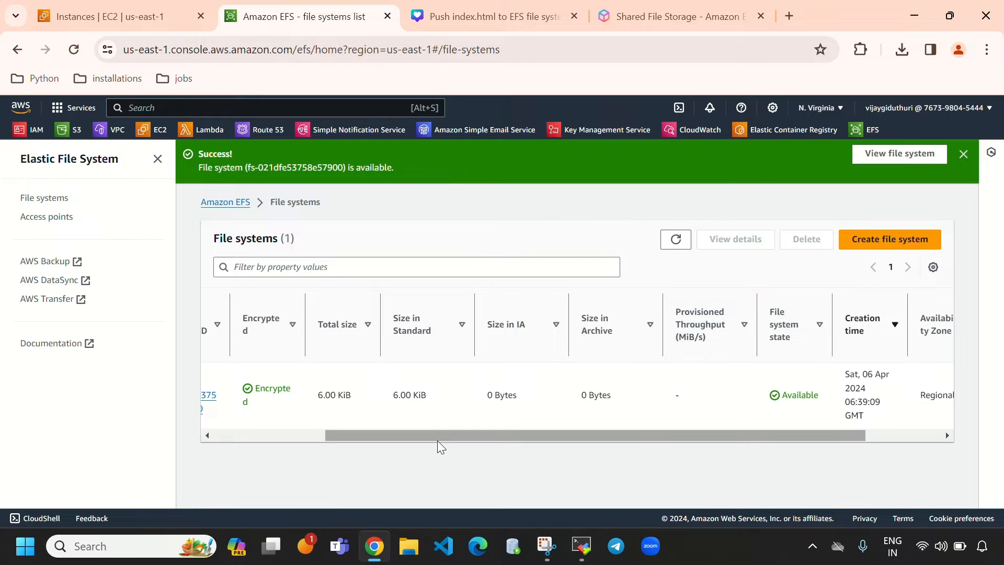
{"action": "left_click_drag", "start_coordinate": [438, 438], "coordinate": [312, 451]}
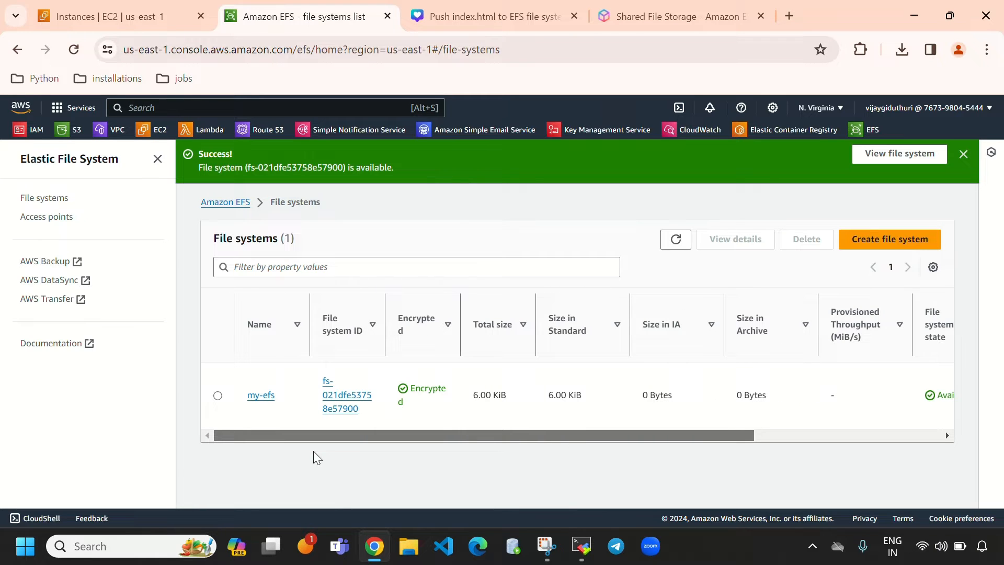
Open the default security group of Instance-2 in a new browser tab from the EC2 instances page.
{"action": "left_click", "coordinate": [109, 1]}
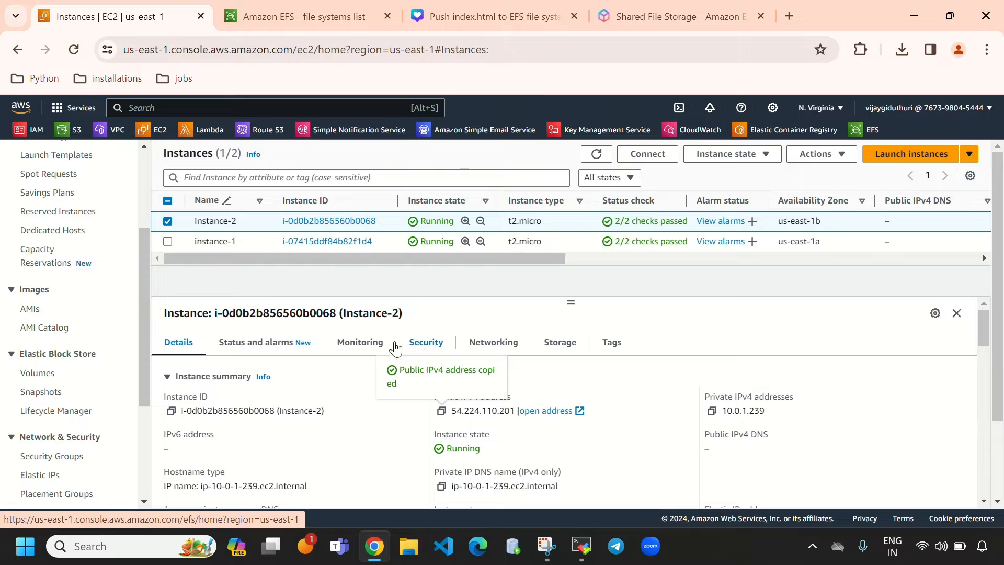
{"action": "left_click", "coordinate": [427, 343]}
{"action": "scroll", "coordinate": [246, 404], "scroll_direction": "down", "scroll_amount": 2}
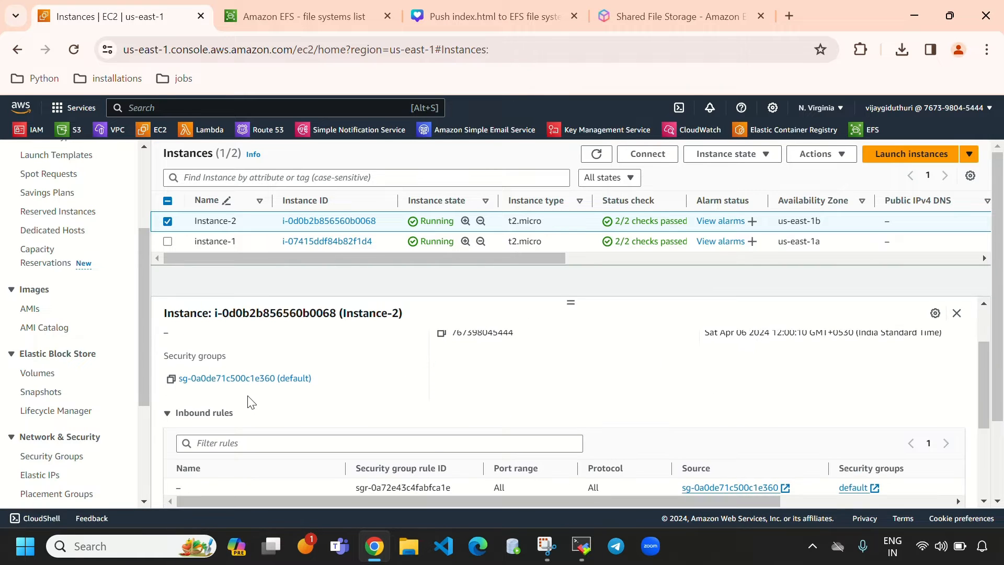
{"action": "right_click", "coordinate": [247, 385]}
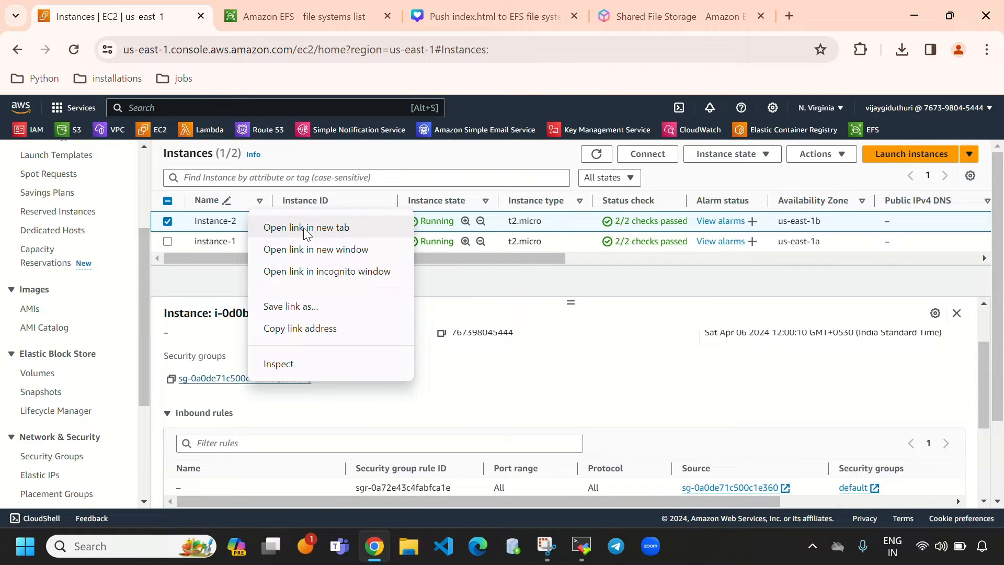
{"action": "left_click", "coordinate": [307, 228]}
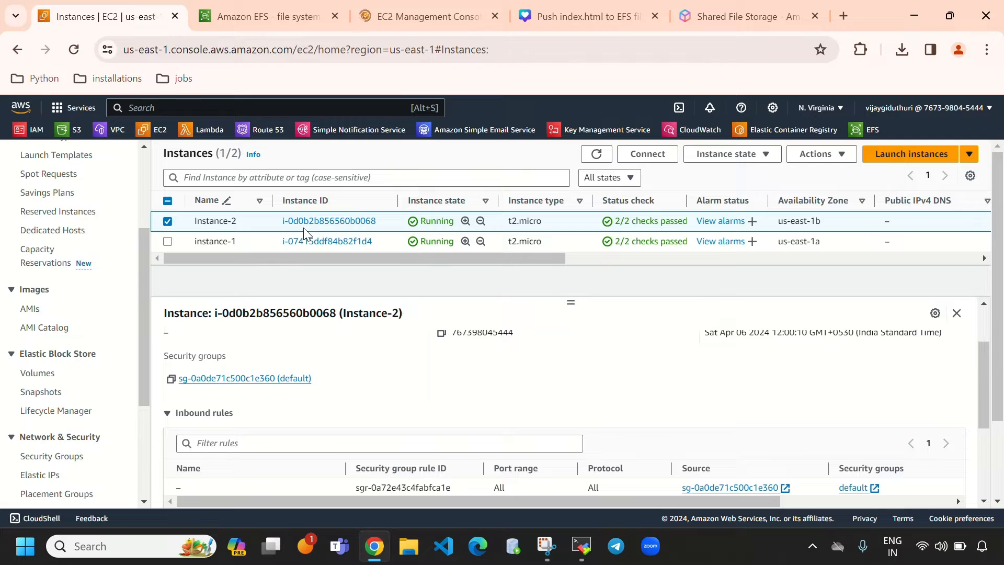
{"action": "left_click", "coordinate": [370, 21]}
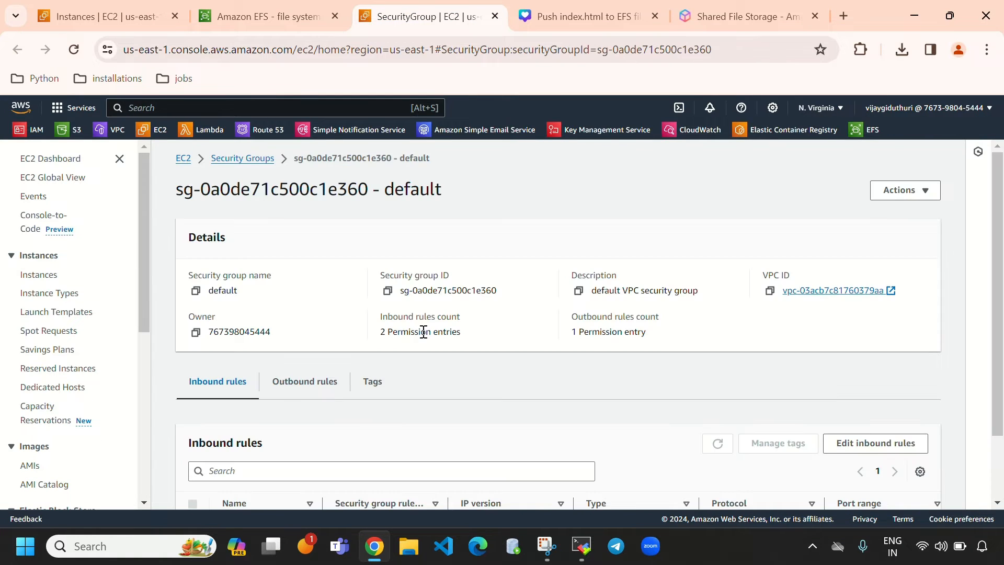
Edit the default security group's inbound rules and add a rule of type NFS.
{"action": "scroll", "coordinate": [460, 390], "scroll_direction": "down", "scroll_amount": 2}
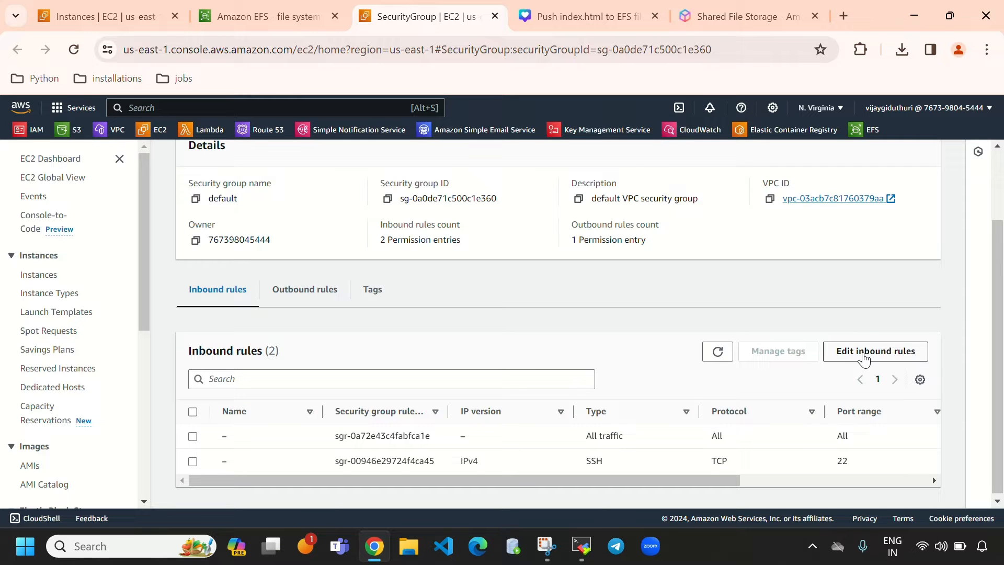
{"action": "left_click", "coordinate": [866, 360]}
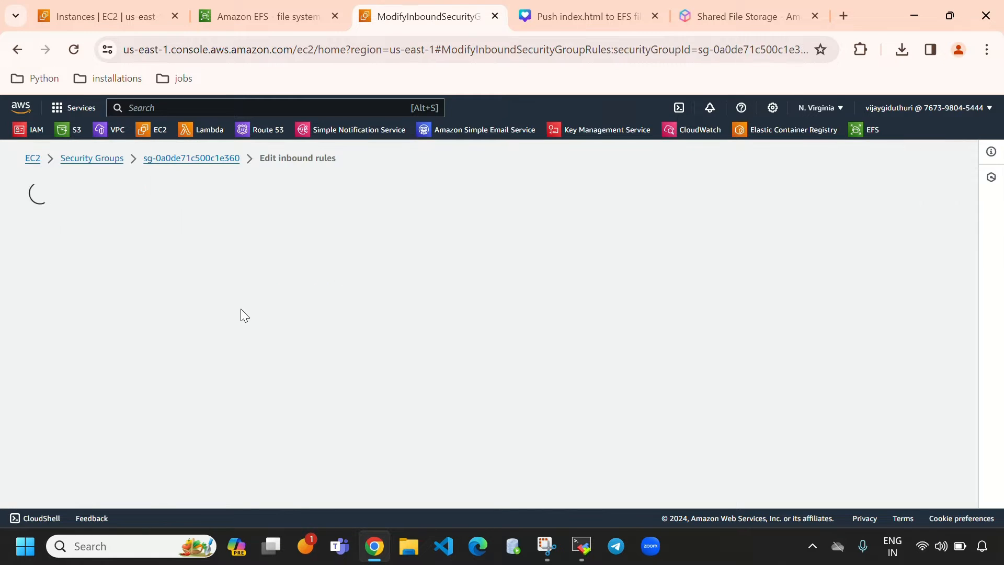
{"action": "scroll", "coordinate": [319, 341], "scroll_direction": "down", "scroll_amount": 2}
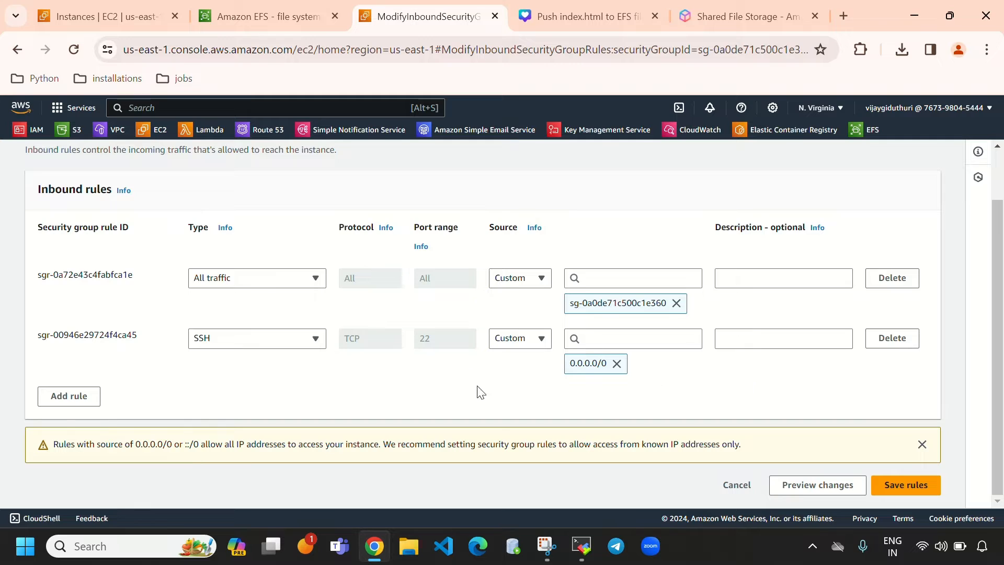
{"action": "left_click", "coordinate": [81, 401]}
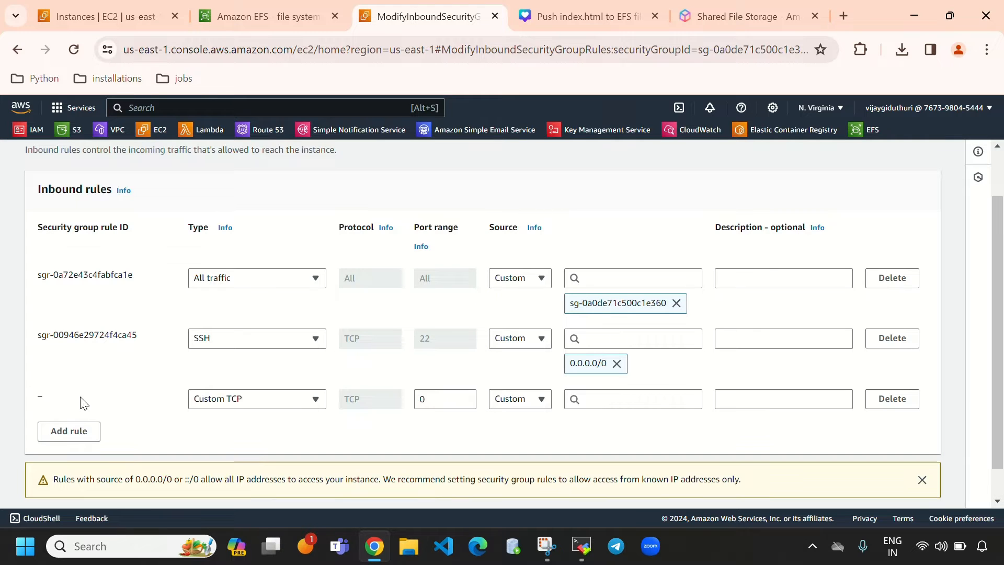
{"action": "left_click", "coordinate": [290, 401]}
{"action": "scroll", "coordinate": [256, 325], "scroll_direction": "down", "scroll_amount": 3}
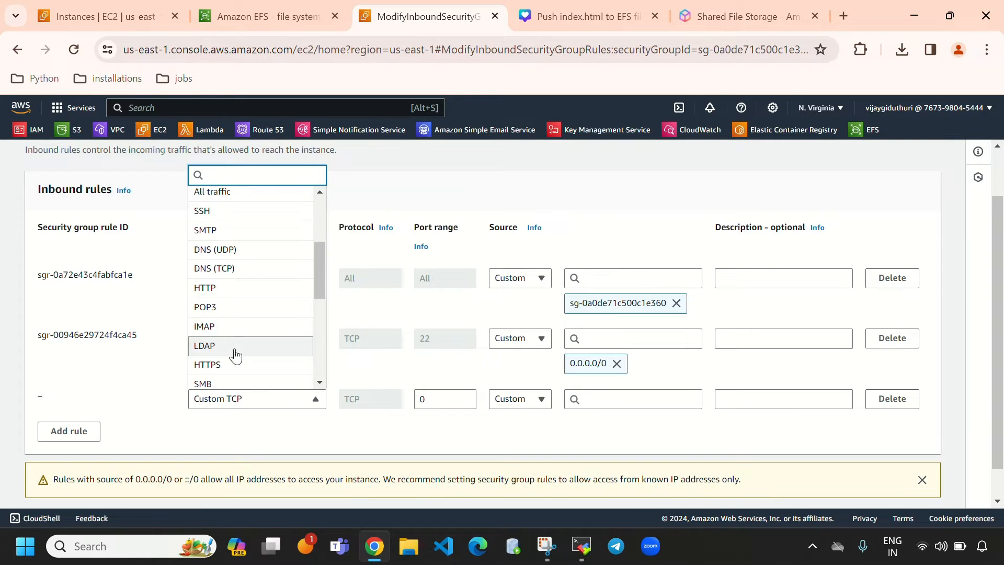
{"action": "scroll", "coordinate": [238, 319], "scroll_direction": "down", "scroll_amount": 3}
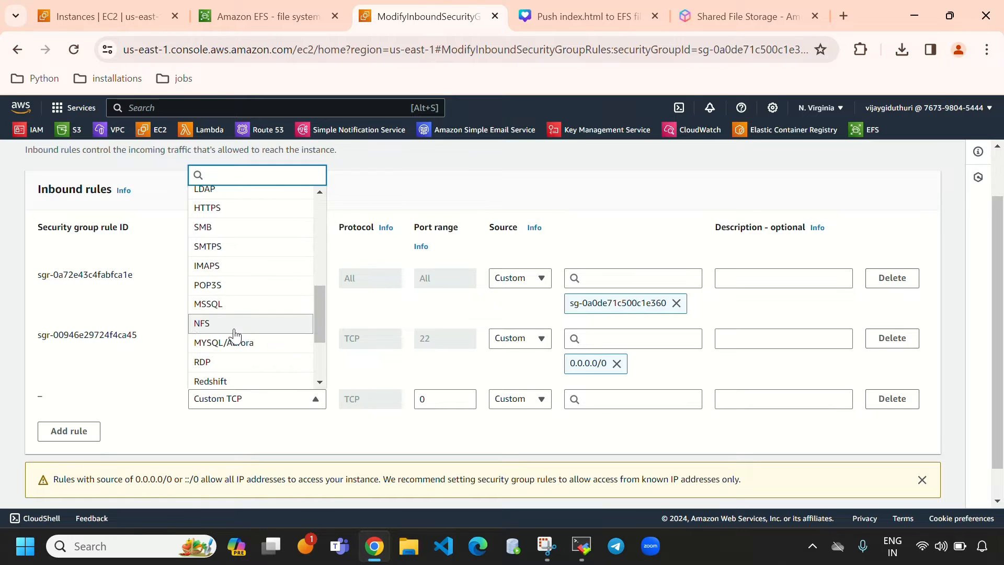
{"action": "left_click", "coordinate": [226, 323]}
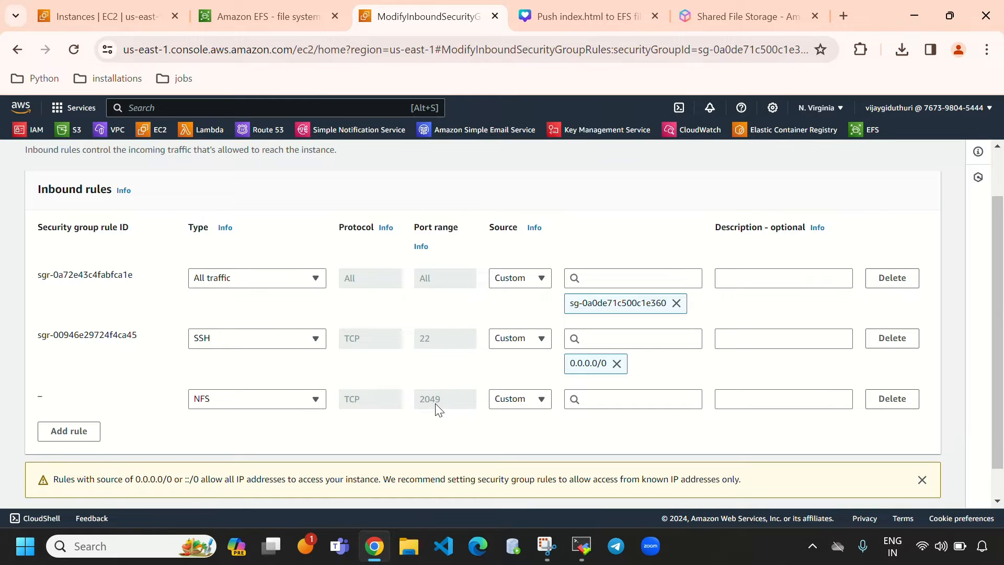
Set the NFS rule's source to Anywhere with 0.0.0.0/0 and save the inbound rules.
{"action": "left_click", "coordinate": [606, 400]}
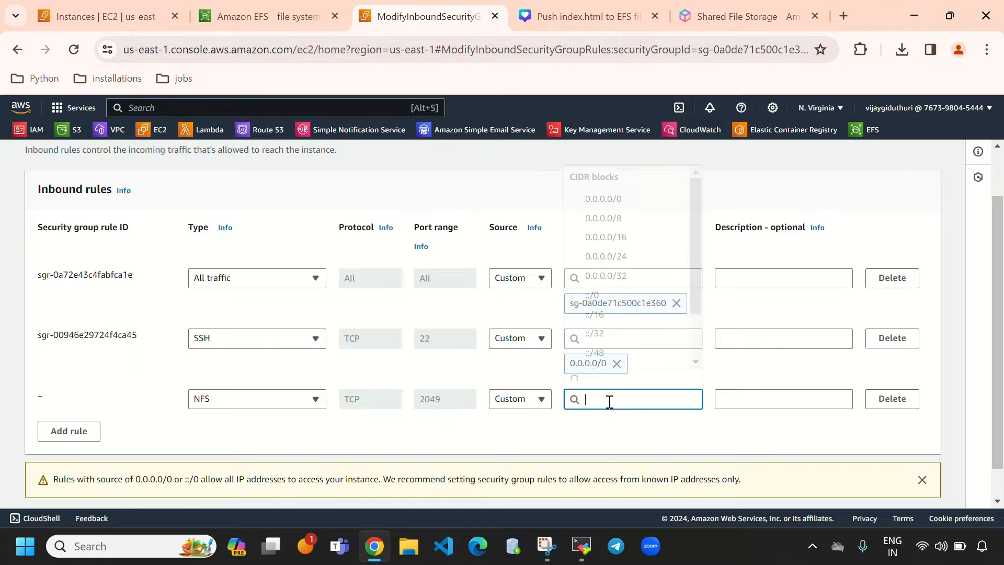
{"action": "left_click", "coordinate": [596, 201]}
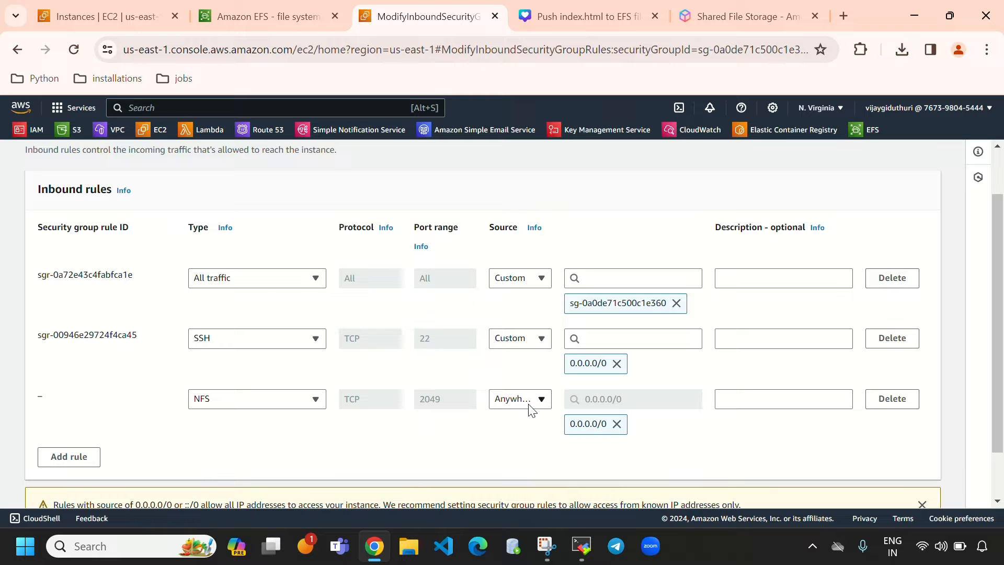
{"action": "scroll", "coordinate": [372, 392], "scroll_direction": "down", "scroll_amount": 2}
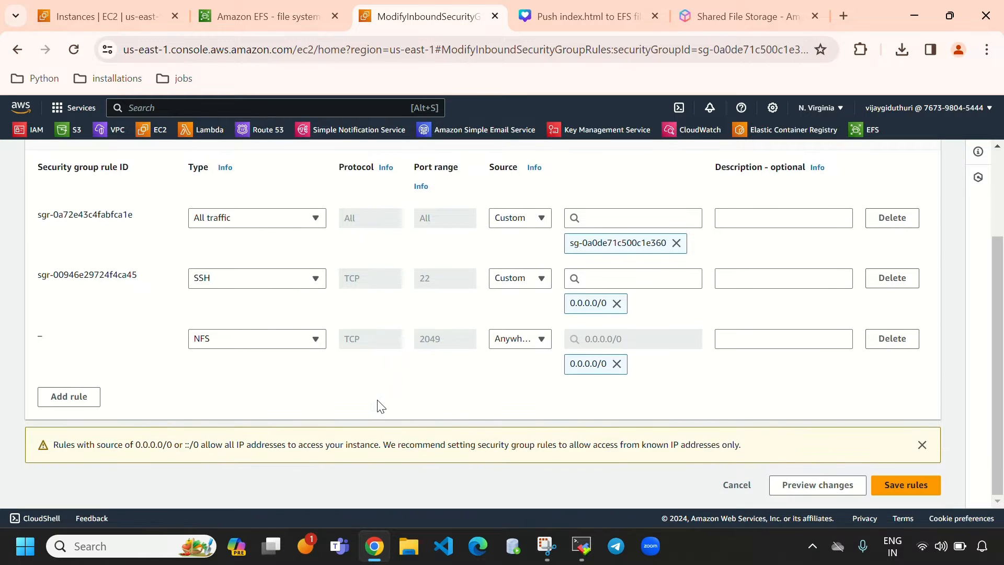
{"action": "left_click", "coordinate": [921, 487]}
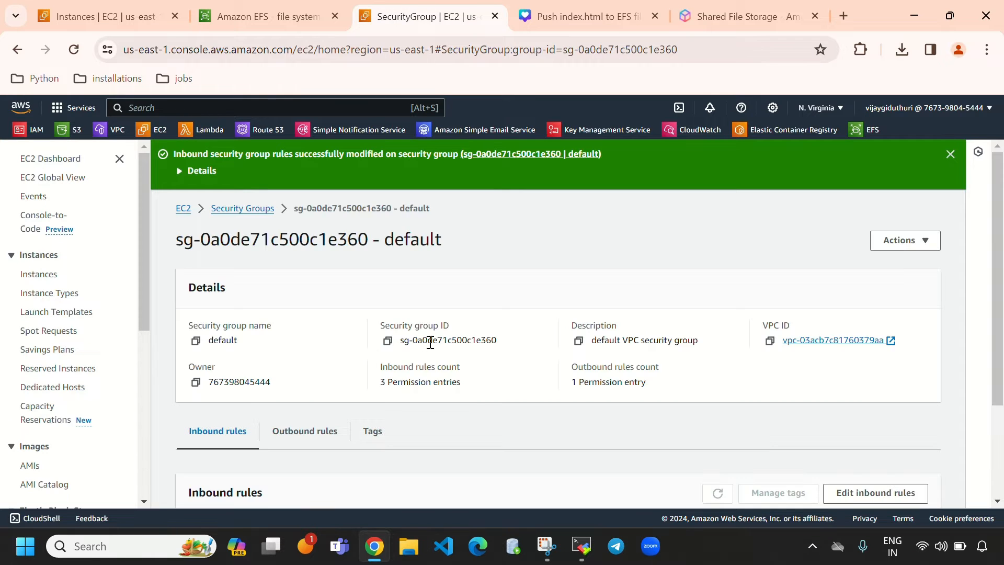
Review the default security group's inbound rules and return to the security groups list.
{"action": "scroll", "coordinate": [473, 405], "scroll_direction": "down", "scroll_amount": 3}
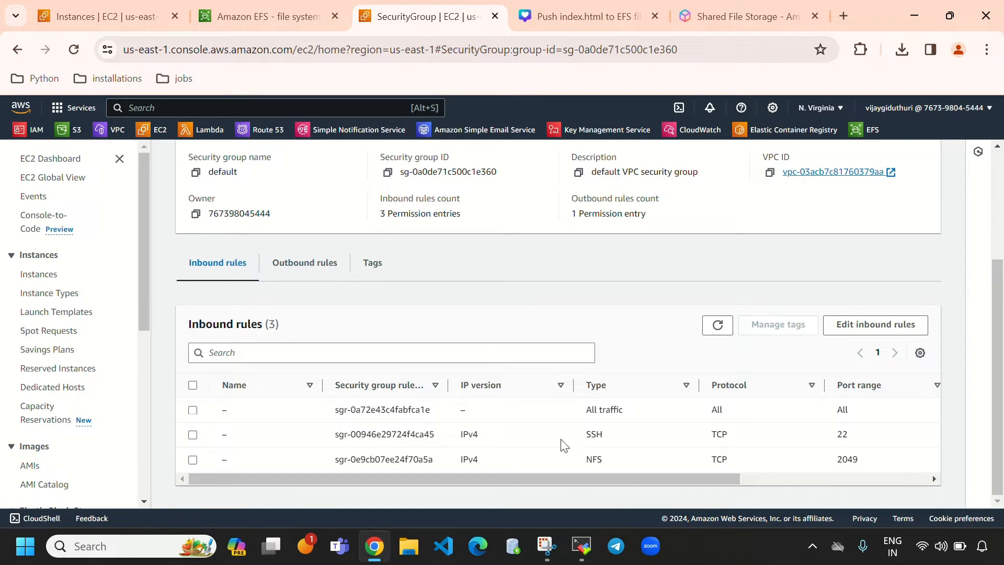
{"action": "scroll", "coordinate": [584, 449], "scroll_direction": "up", "scroll_amount": 3}
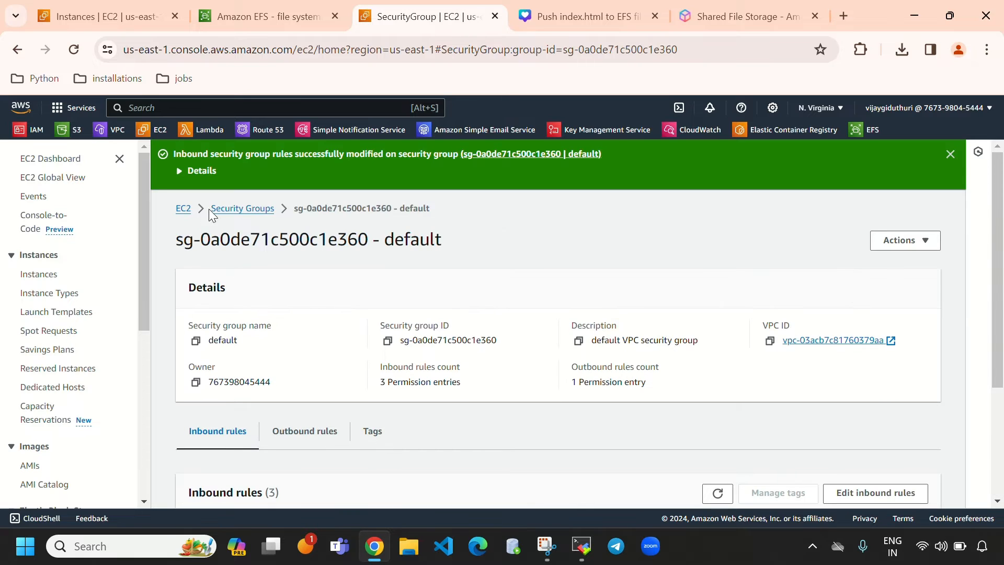
{"action": "left_click", "coordinate": [256, 209]}
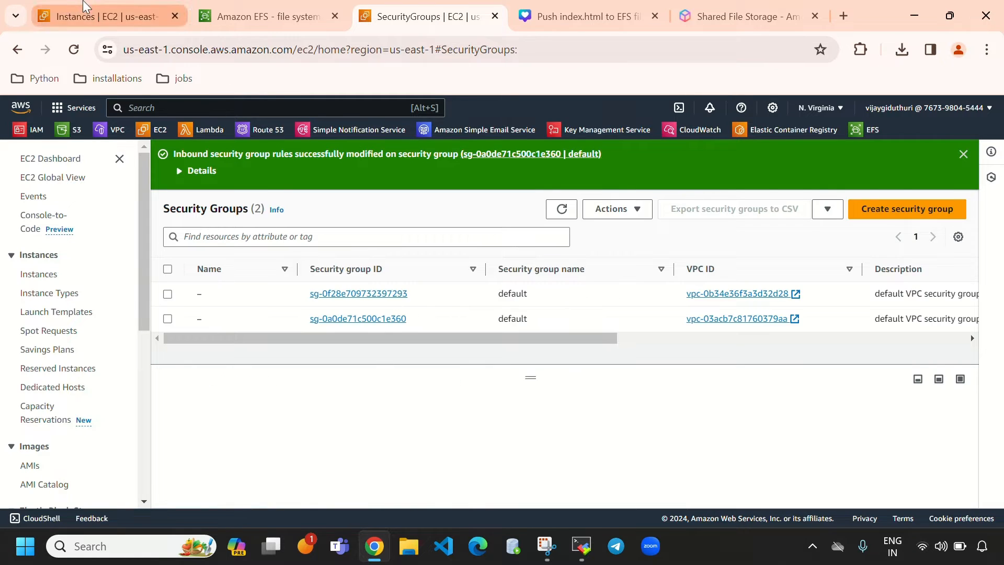
Open the my-efs file system in the EFS console and bring up its Attach options.
{"action": "left_click", "coordinate": [262, 10]}
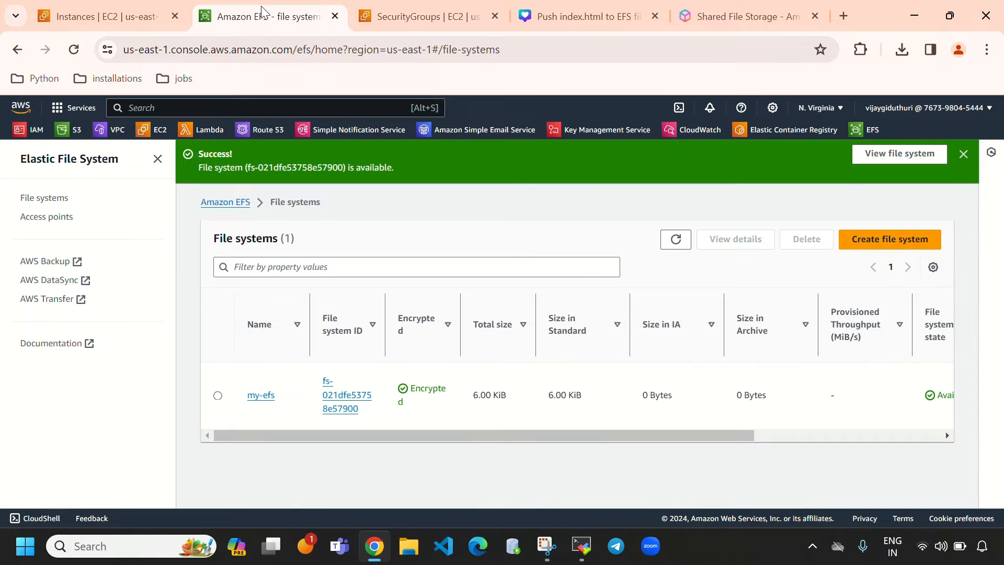
{"action": "left_click", "coordinate": [260, 396]}
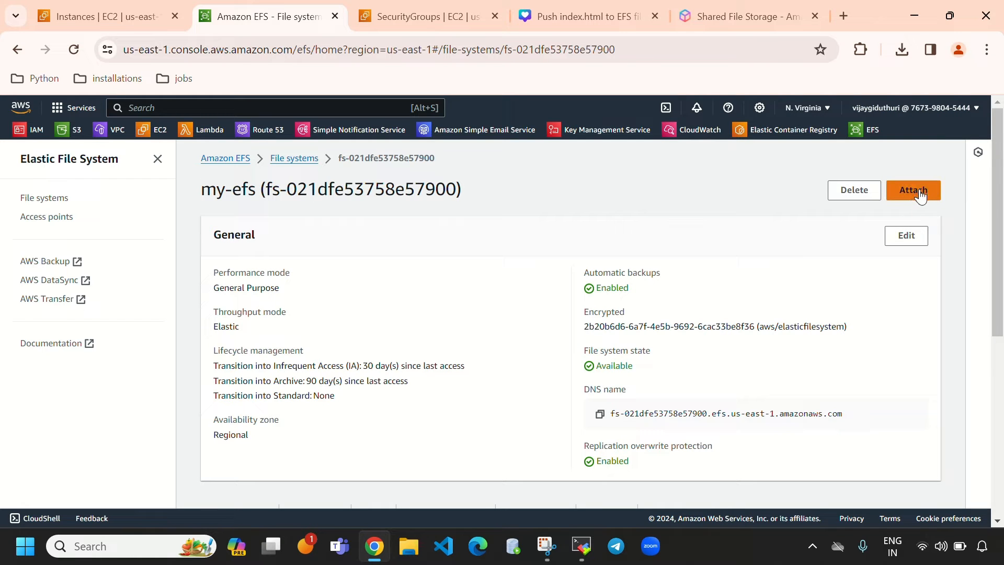
{"action": "left_click", "coordinate": [915, 194]}
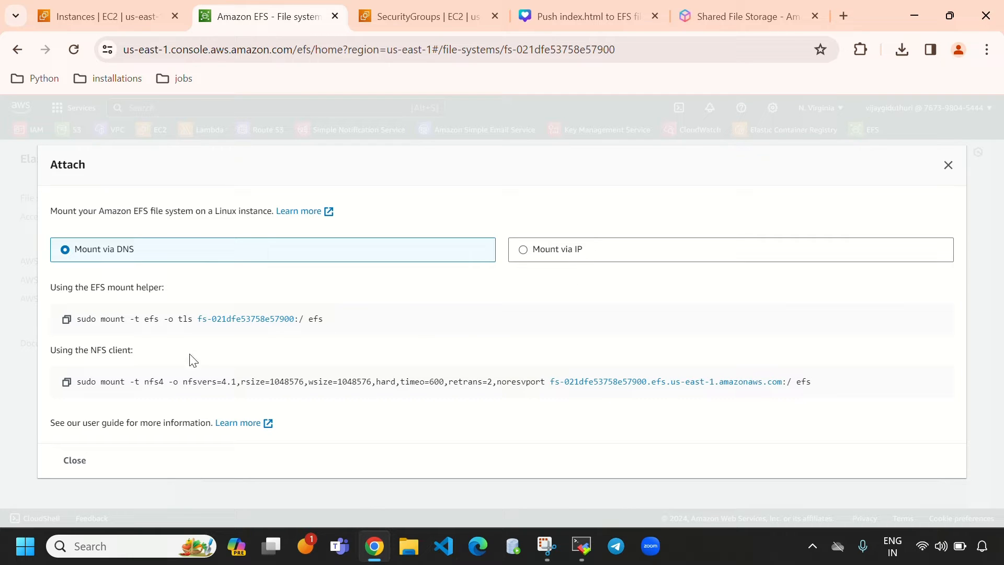
Choose Mount via IP for my-efs and copy the NFS client mount command for us-east-1a.
{"action": "left_click_drag", "start_coordinate": [48, 351], "coordinate": [137, 352]}
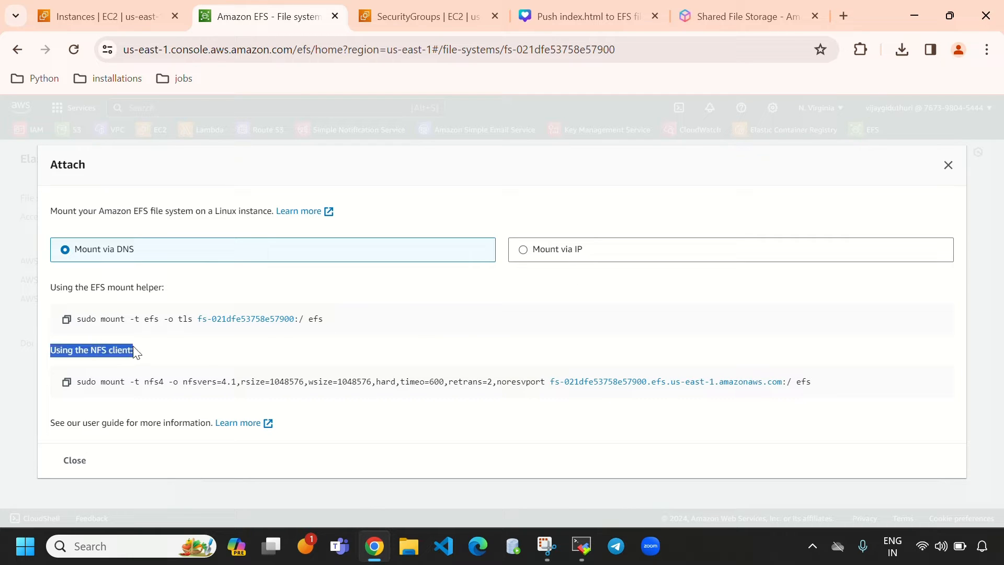
{"action": "left_click", "coordinate": [225, 365]}
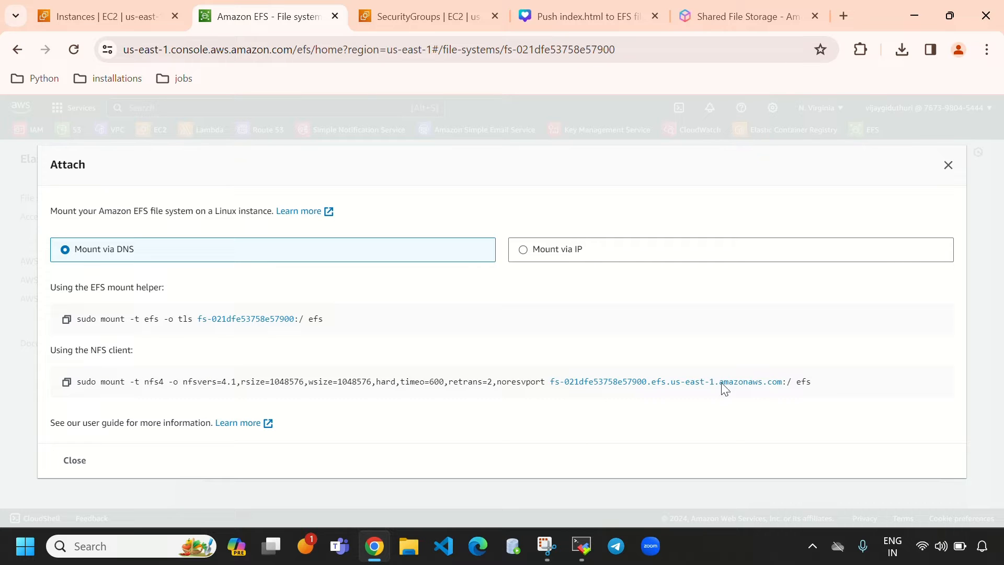
{"action": "left_click", "coordinate": [632, 264]}
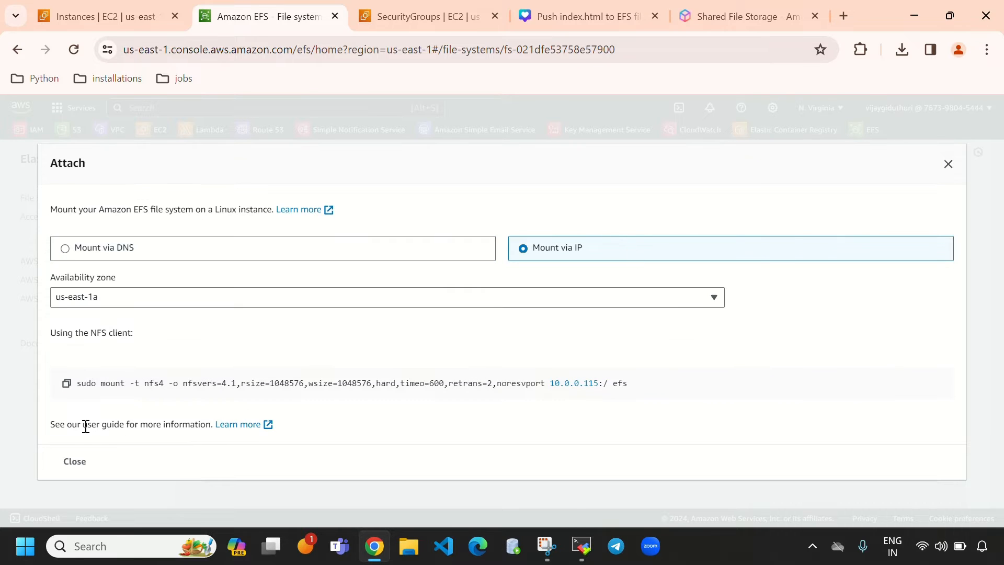
{"action": "left_click", "coordinate": [67, 383]}
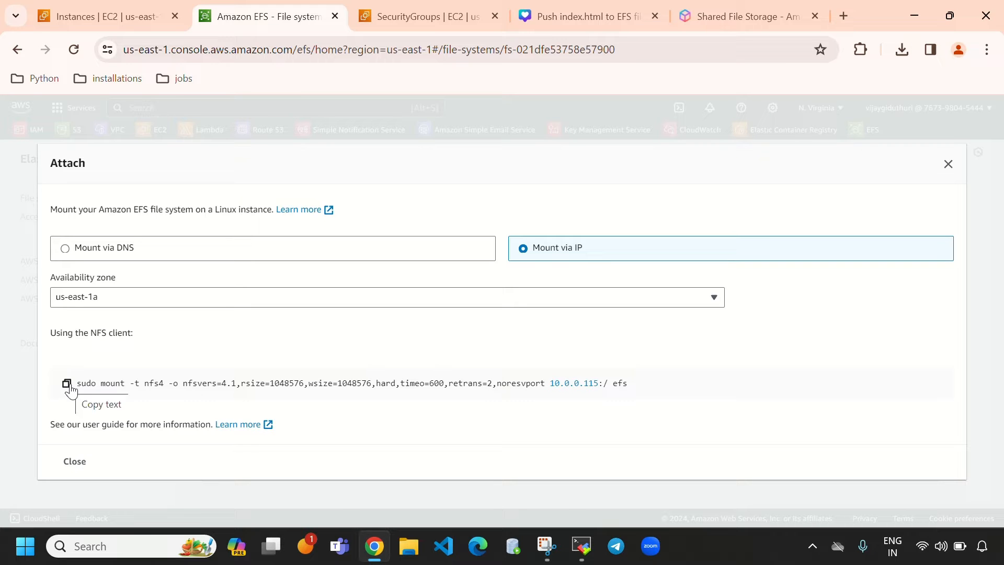
Switch to MobaXterm, exit multi-execution mode and run df -h on a cleared terminal in the 54.82.106.225 session.
{"action": "left_click", "coordinate": [582, 546]}
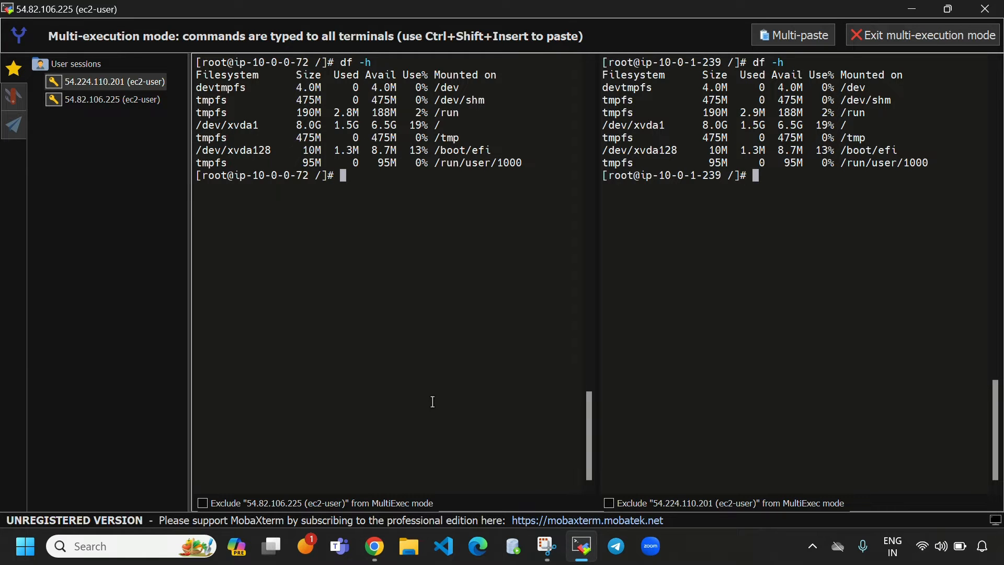
{"action": "left_click", "coordinate": [937, 32]}
{"action": "left_click", "coordinate": [319, 80]}
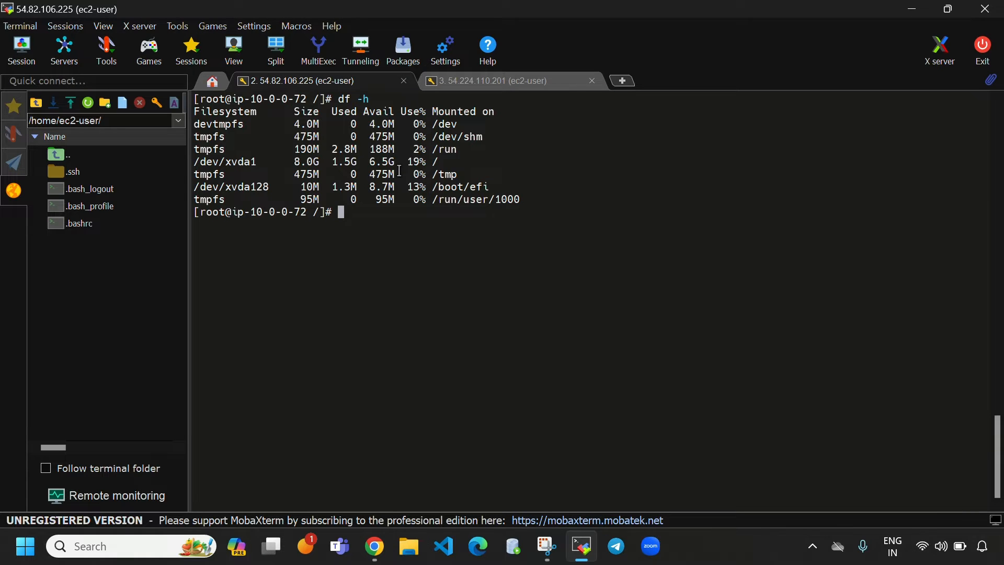
{"action": "key", "text": "ctrl+l"}
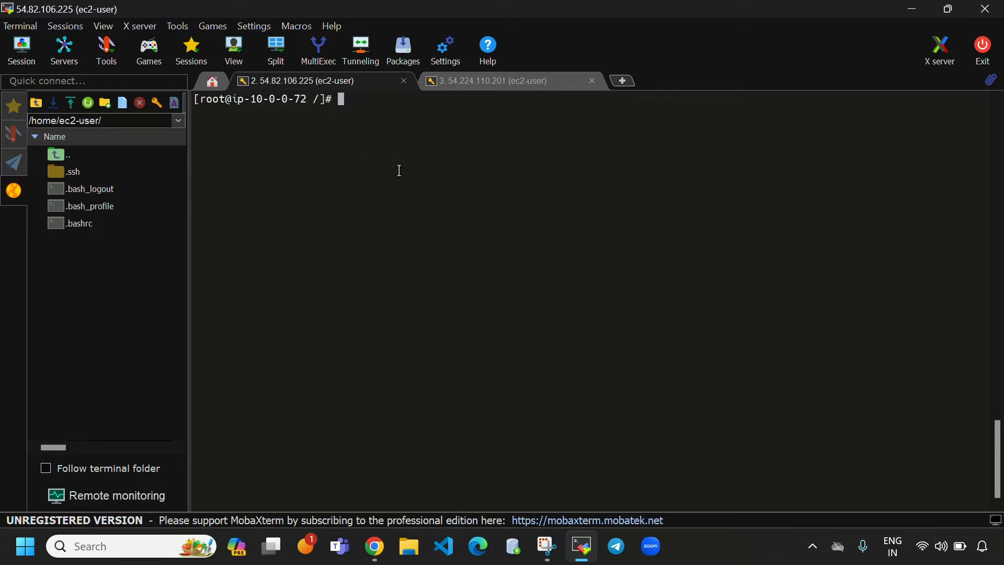
{"action": "type", "text": "df -h"}
{"action": "key", "text": "Return"}
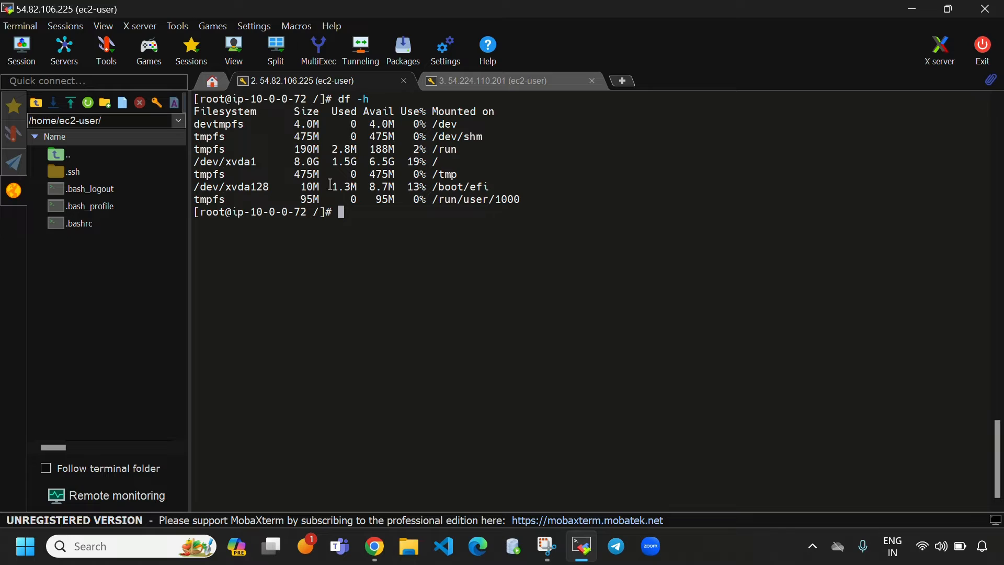
Clear the terminal of the 54.224.110.201 session and check its mounted file systems with df -h.
{"action": "left_click", "coordinate": [506, 81]}
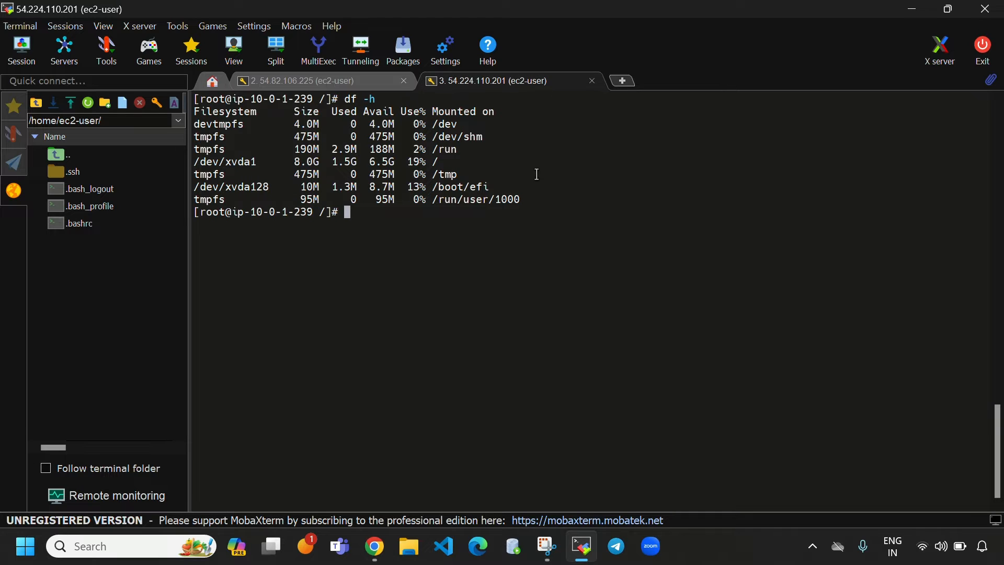
{"action": "key", "text": "ctrl+l"}
{"action": "type", "text": "d"}
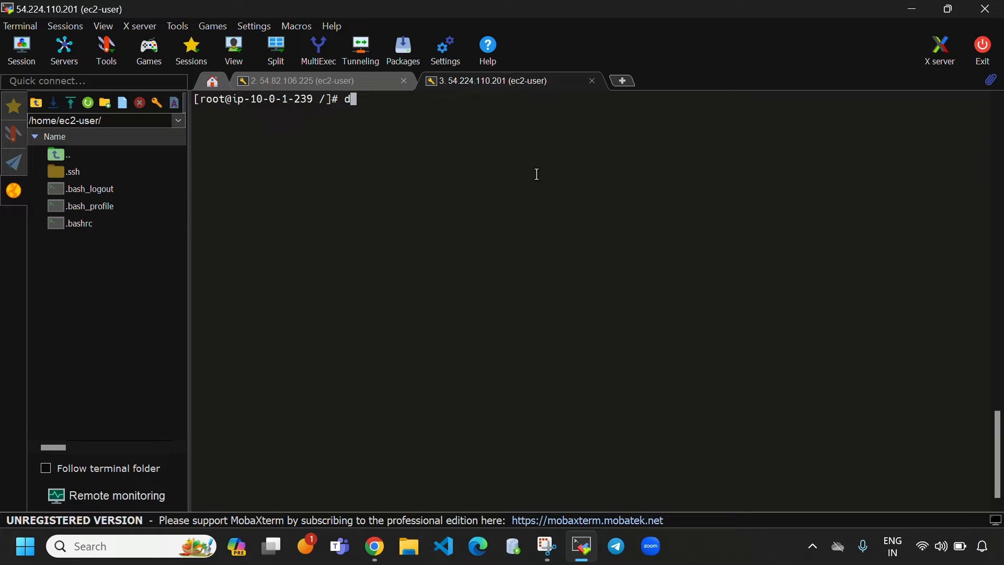
{"action": "type", "text": "f -h"}
{"action": "key", "text": "Return"}
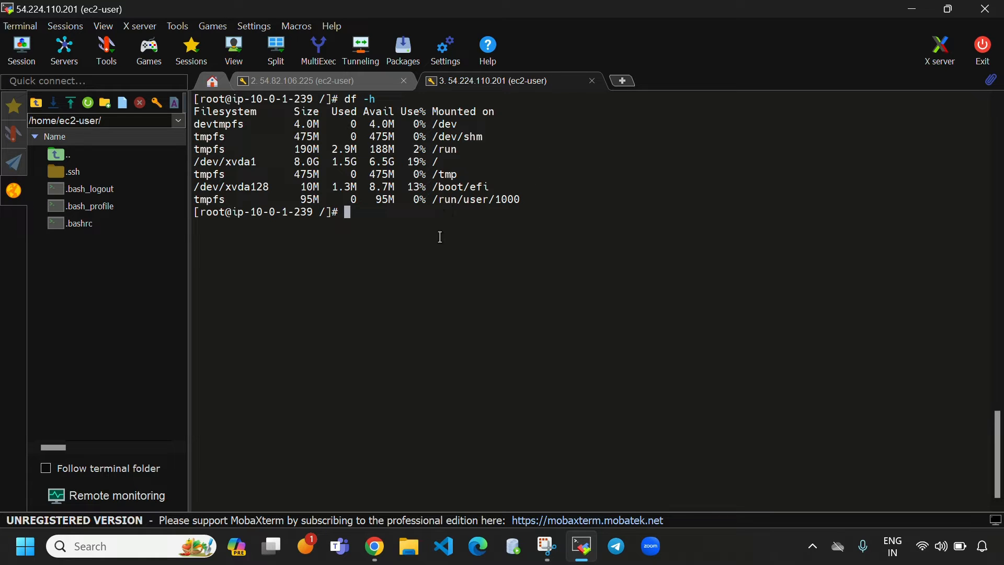
List the root directory with ll in the 54.224.110.201 and 54.82.106.225 sessions and check for the efs directory.
{"action": "type", "text": "ll"}
{"action": "key", "text": "Return"}
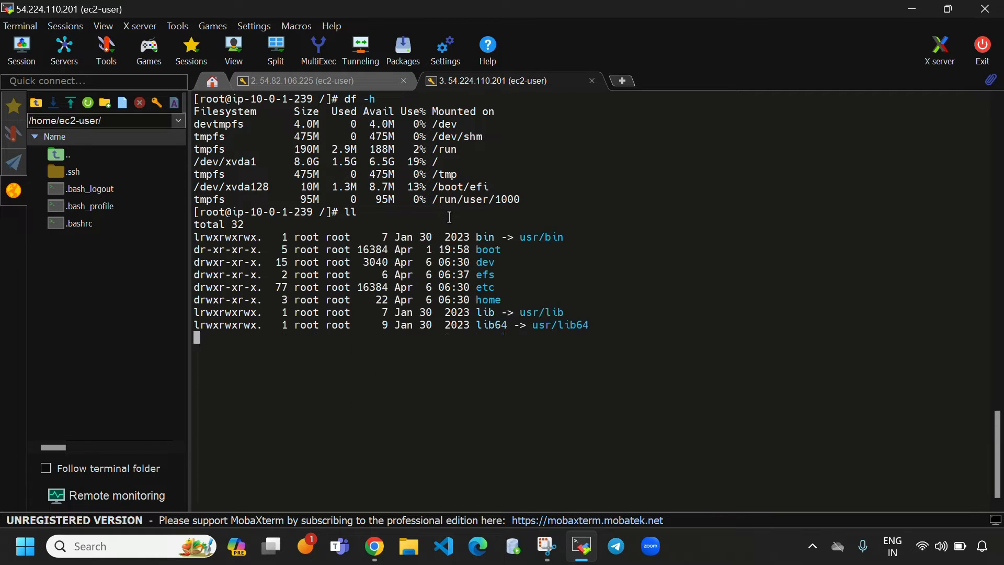
{"action": "left_click_drag", "start_coordinate": [499, 278], "coordinate": [477, 278]}
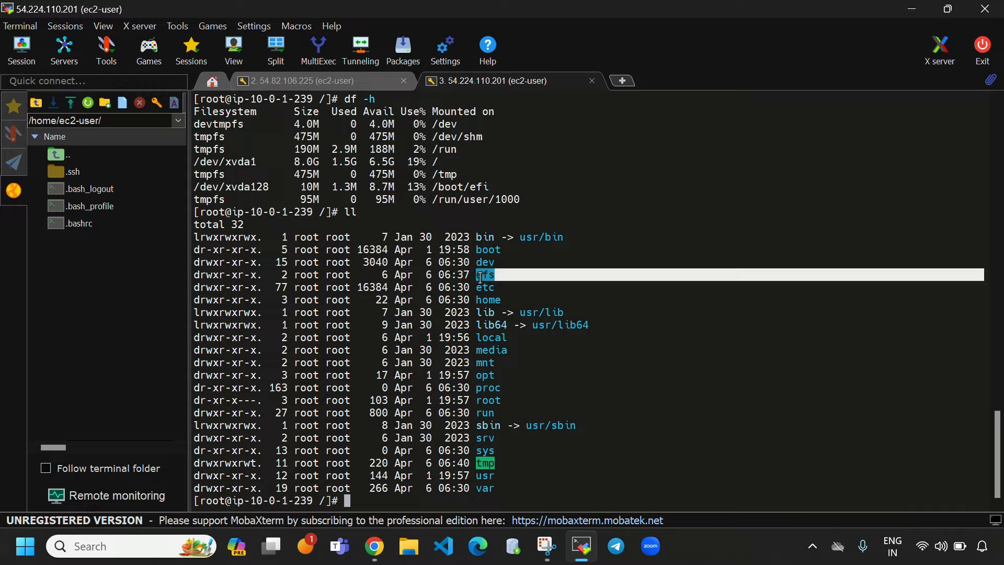
{"action": "left_click", "coordinate": [341, 87]}
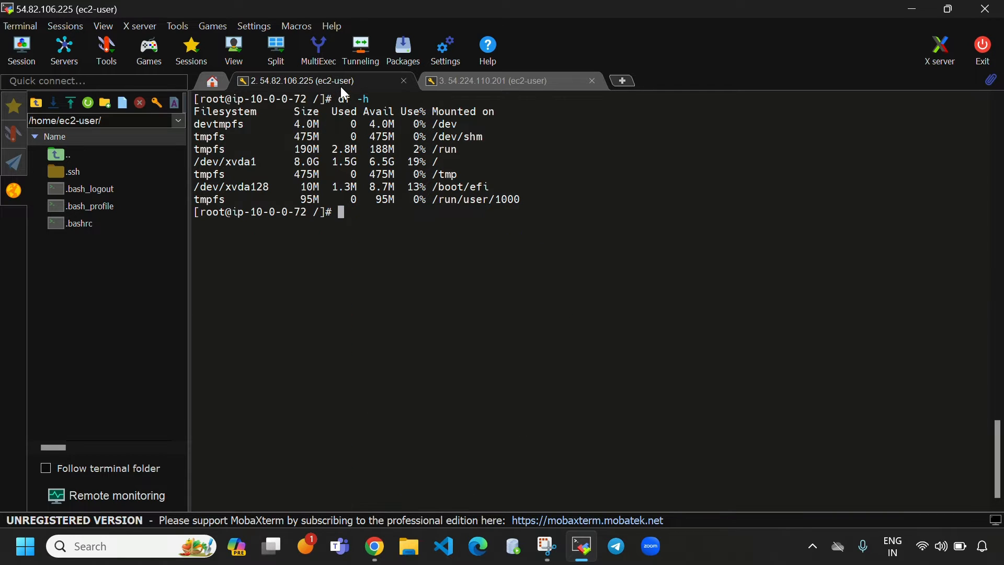
{"action": "type", "text": "ll"}
{"action": "key", "text": "Return"}
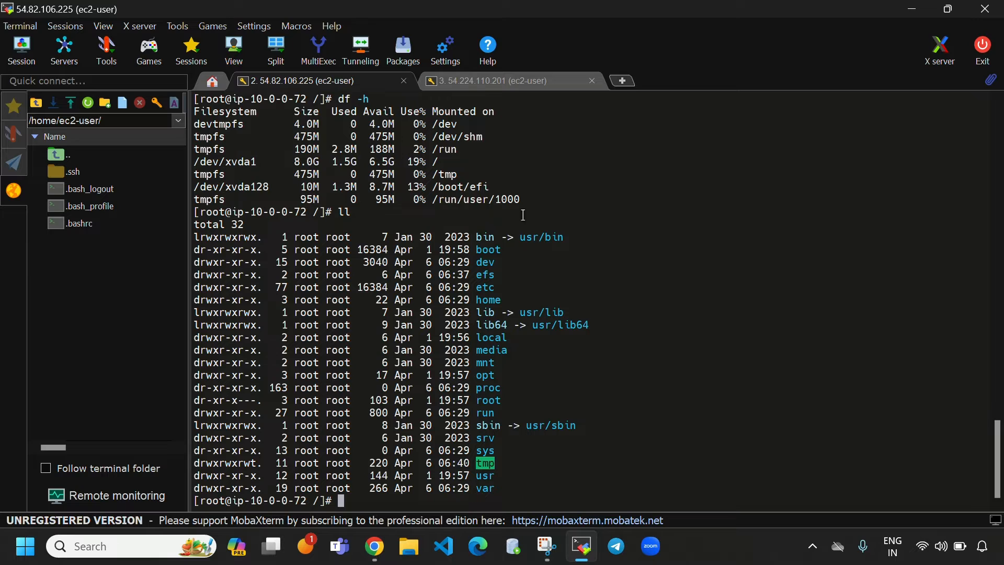
{"action": "left_click_drag", "start_coordinate": [498, 278], "coordinate": [477, 278]}
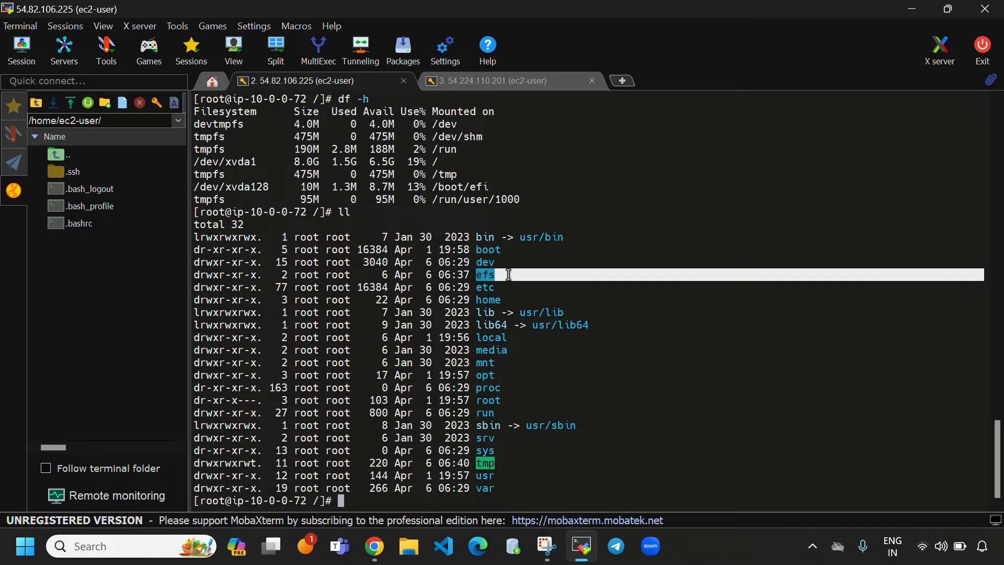
Clear the terminals of both instance sessions and return to the 54.82.106.225 session.
{"action": "key", "text": "ctrl+l"}
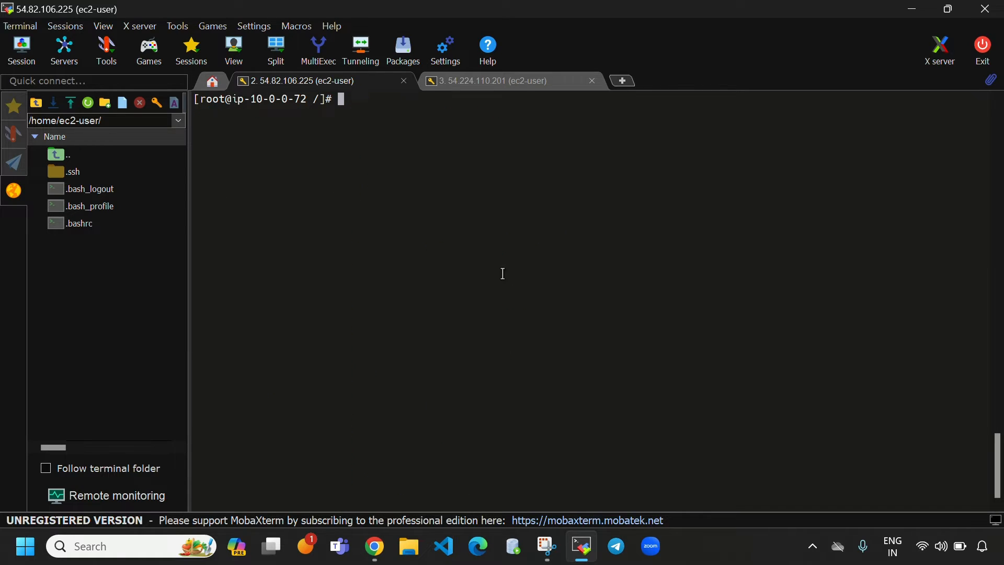
{"action": "left_click", "coordinate": [438, 87]}
{"action": "key", "text": "ctrl+l"}
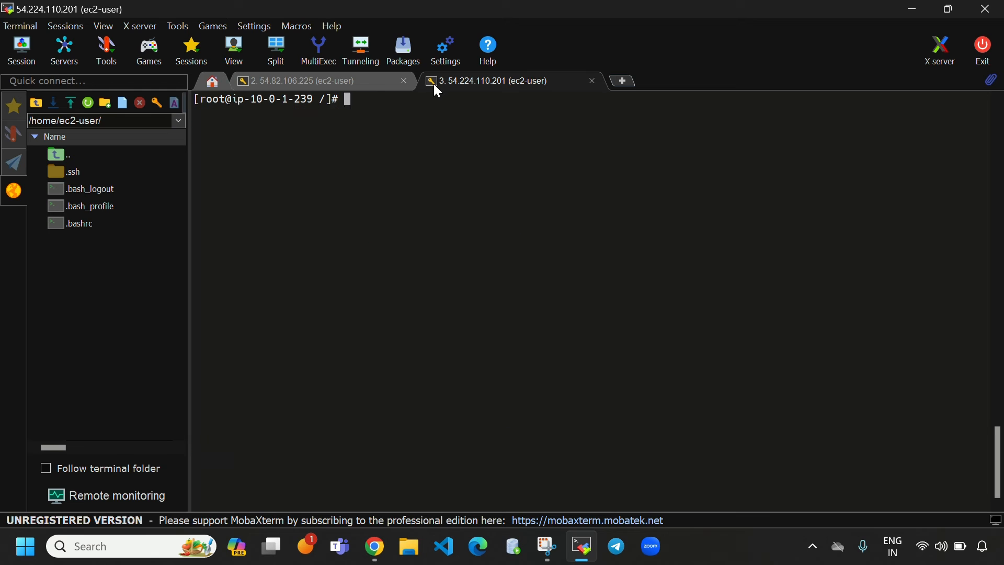
{"action": "left_click", "coordinate": [290, 79]}
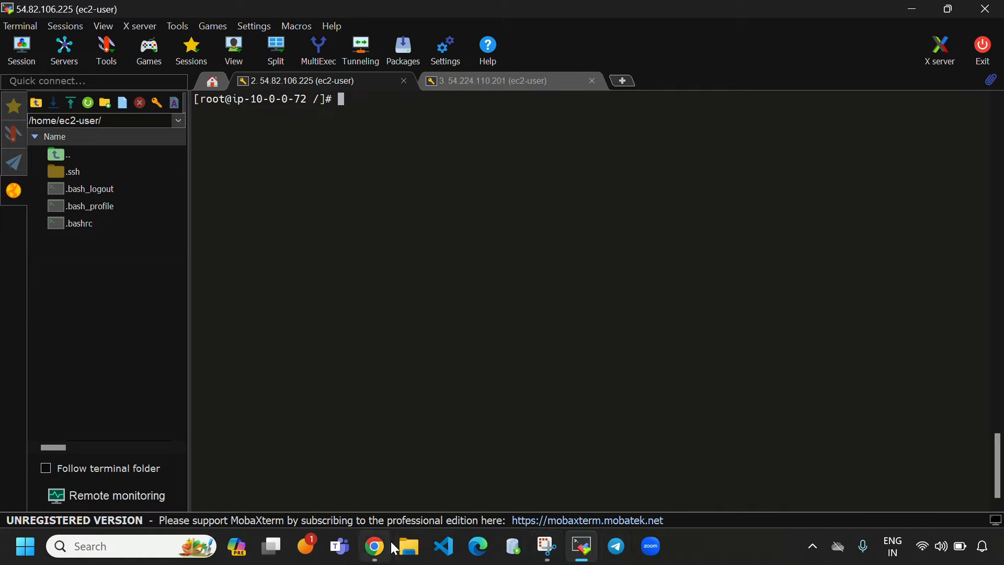
Copy the NFS client mount command for 10.0.0.115 from the EFS page in Chrome and run it in the 54.82.106.225 session in MobaXterm.
{"action": "left_click", "coordinate": [374, 546]}
{"action": "left_click", "coordinate": [67, 384]}
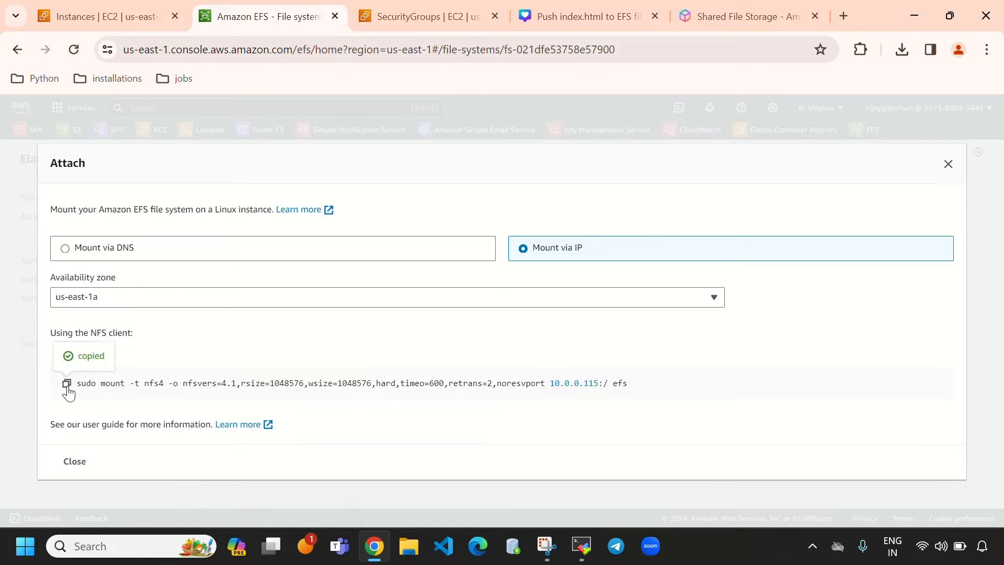
{"action": "left_click", "coordinate": [582, 546]}
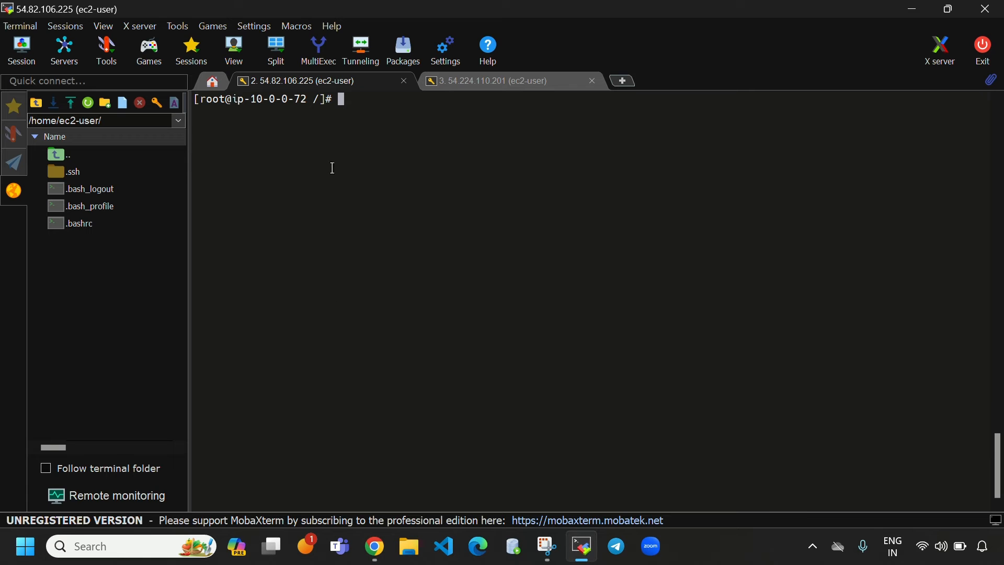
{"action": "right_click", "coordinate": [341, 100]}
{"action": "left_click", "coordinate": [378, 166]}
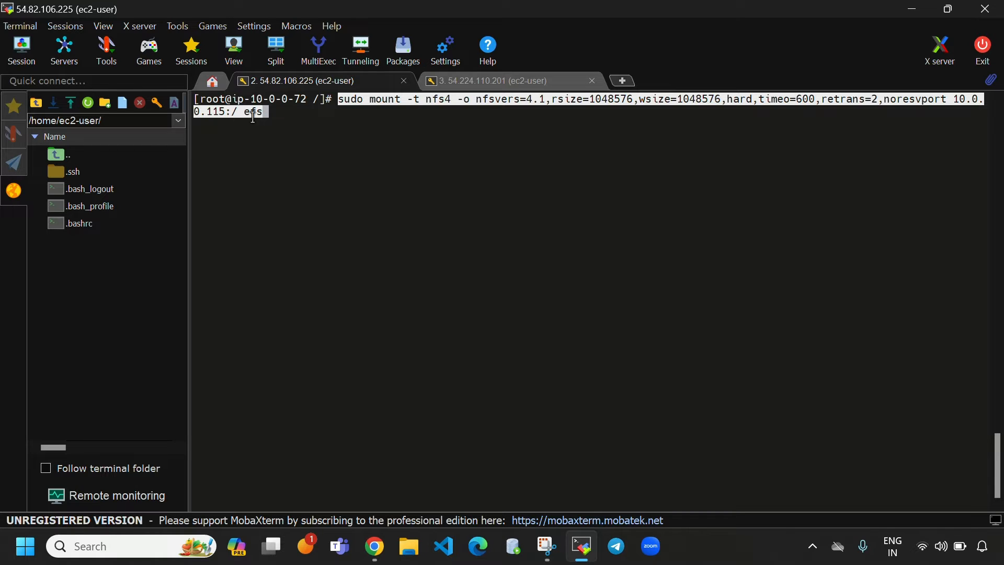
{"action": "left_click_drag", "start_coordinate": [246, 113], "coordinate": [274, 115]}
{"action": "key", "text": "Return"}
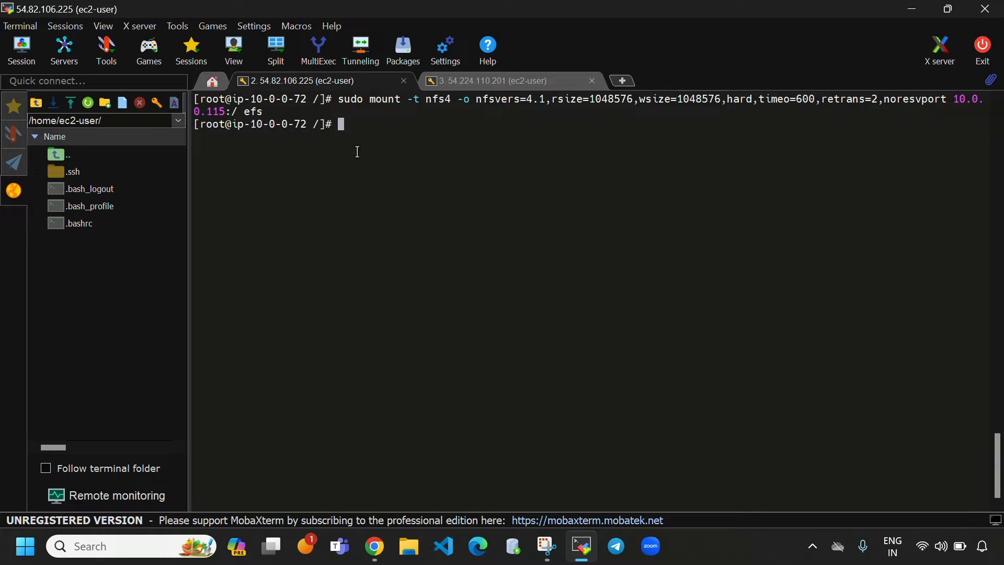
Check the new efs mount in the 54.82.106.225 session with df -h.
{"action": "type", "text": "df -h"}
{"action": "key", "text": "Return"}
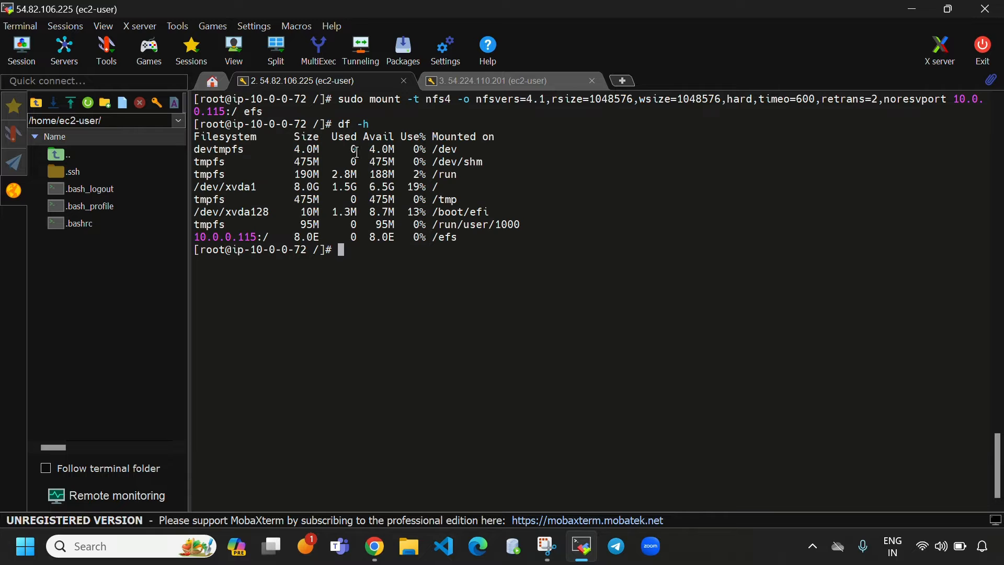
{"action": "left_click_drag", "start_coordinate": [196, 238], "coordinate": [455, 240]}
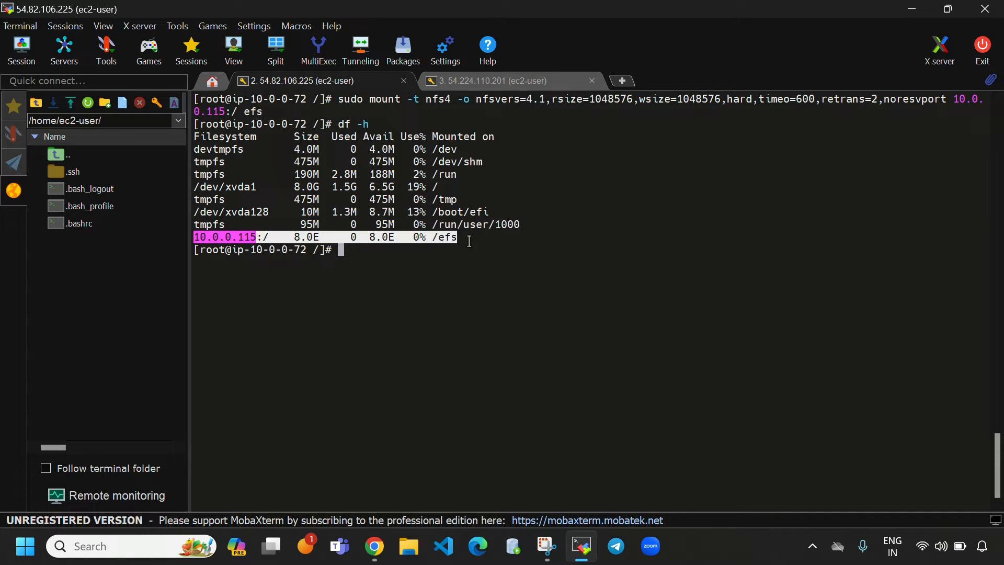
{"action": "left_click", "coordinate": [469, 241]}
Check the mounted file systems in the 54.224.110.201 session with df -h.
{"action": "left_click", "coordinate": [503, 82]}
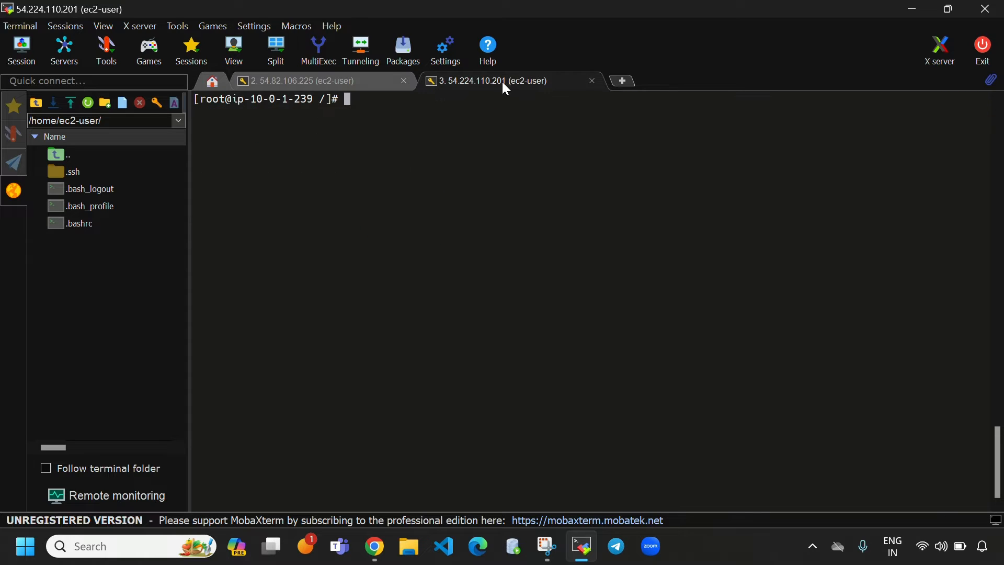
{"action": "type", "text": "df -h"}
{"action": "key", "text": "Return"}
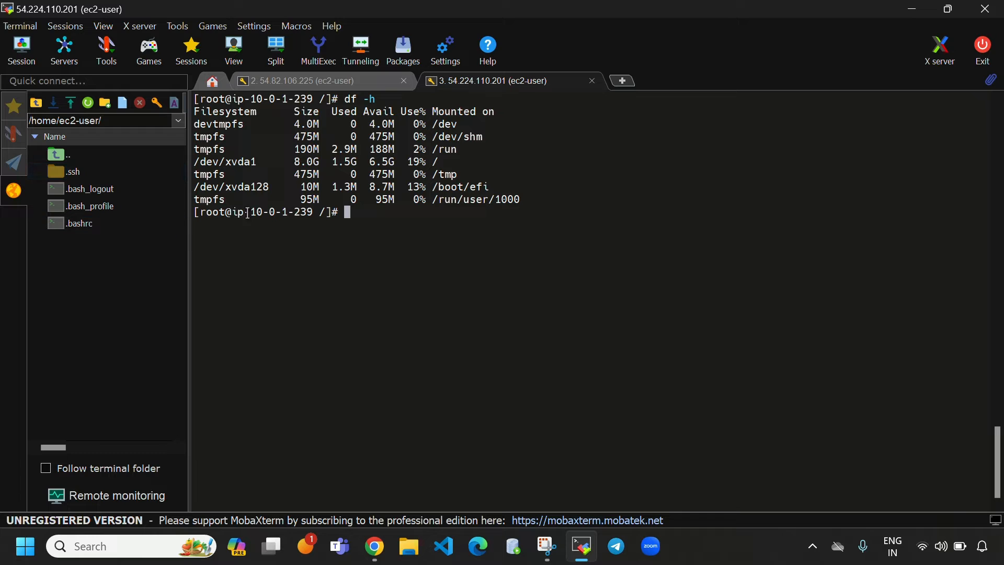
Paste the copied NFS client mount command for 10.0.0.115 into the 54.224.110.201 session and run it.
{"action": "left_click", "coordinate": [375, 547]}
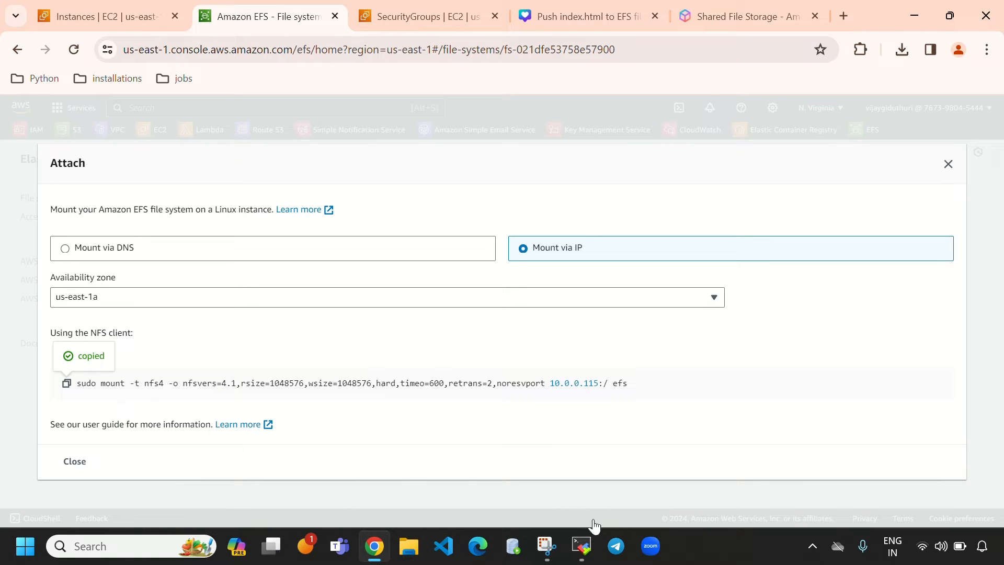
{"action": "left_click", "coordinate": [582, 546]}
{"action": "right_click", "coordinate": [349, 214]}
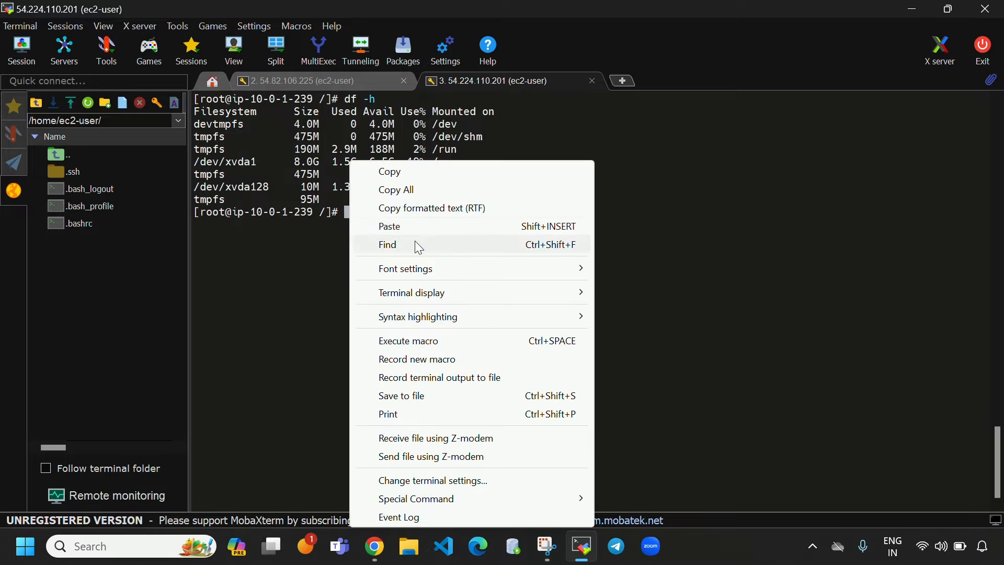
{"action": "left_click", "coordinate": [416, 228]}
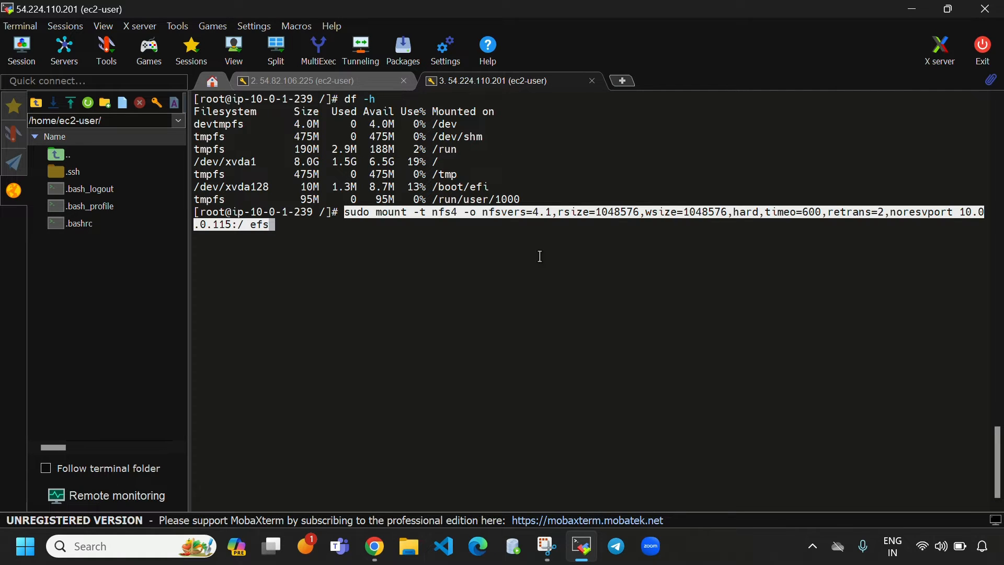
{"action": "key", "text": "Return"}
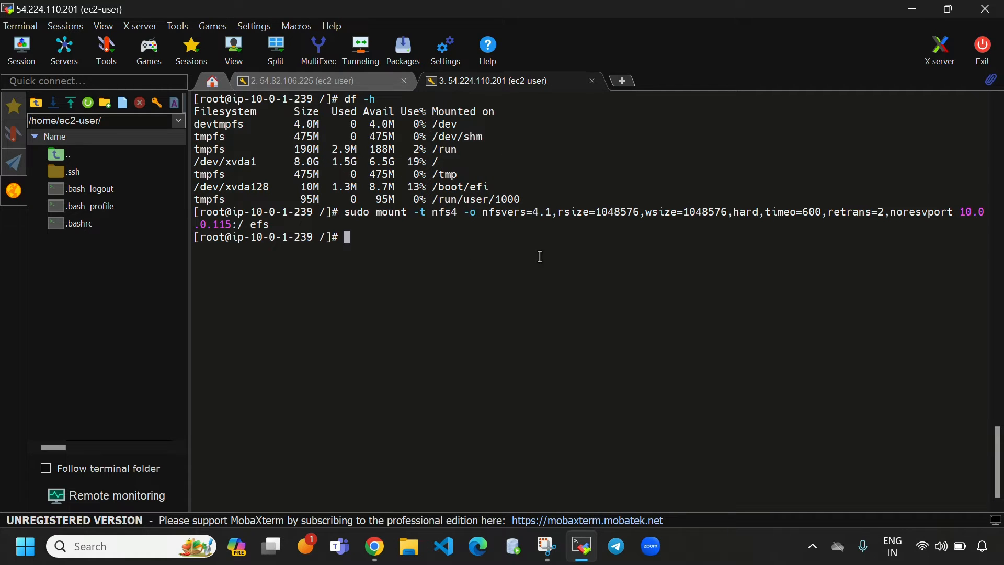
Check the efs mount in the 54.224.110.201 session with df -h.
{"action": "type", "text": "s"}
{"action": "type", "text": "f -h"}
{"action": "key", "text": "Return"}
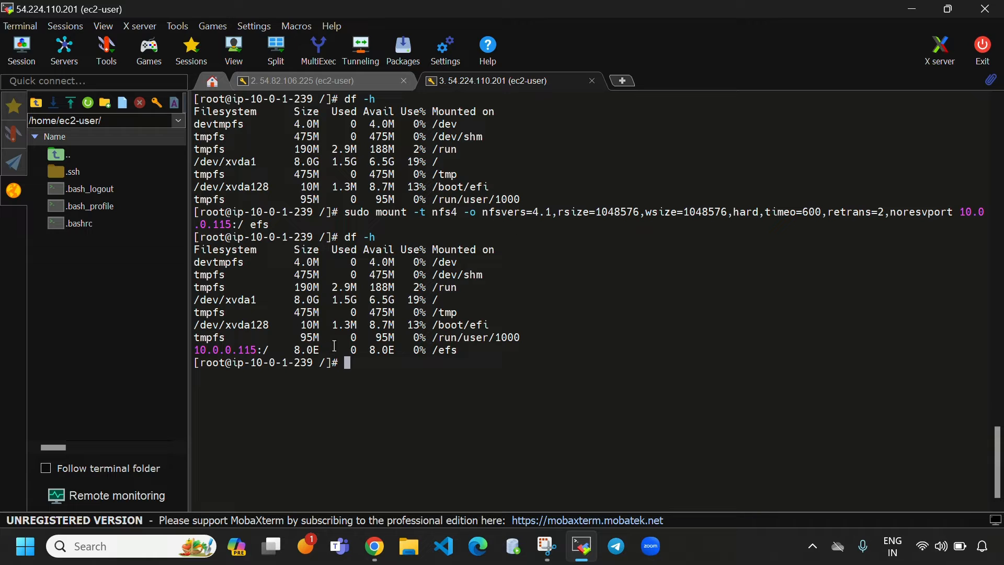
Change into the efs directory in the 54.224.110.201 session and list its contents with ll on a cleared terminal.
{"action": "key", "text": "ctrl+l"}
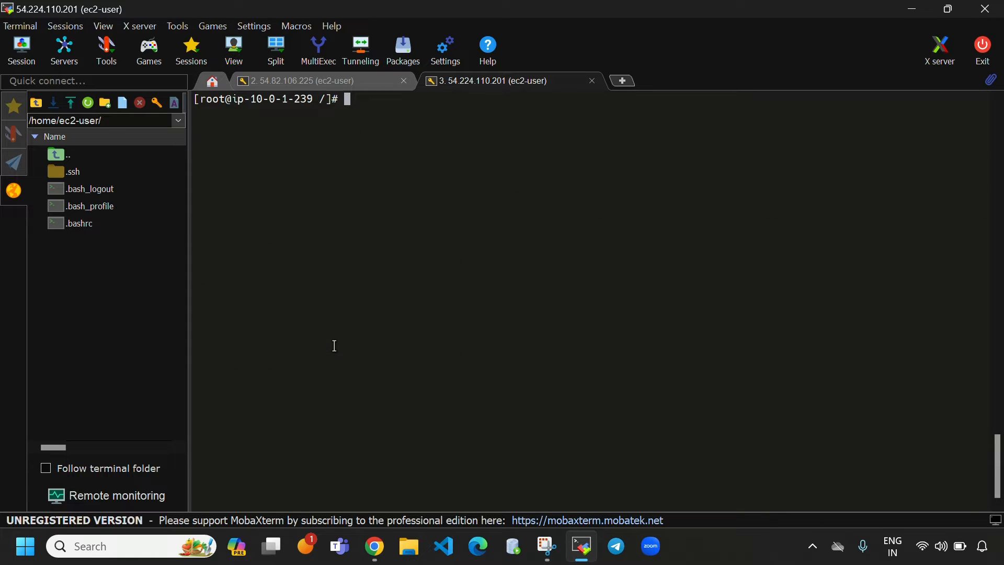
{"action": "type", "text": "ll"}
{"action": "key", "text": "Return"}
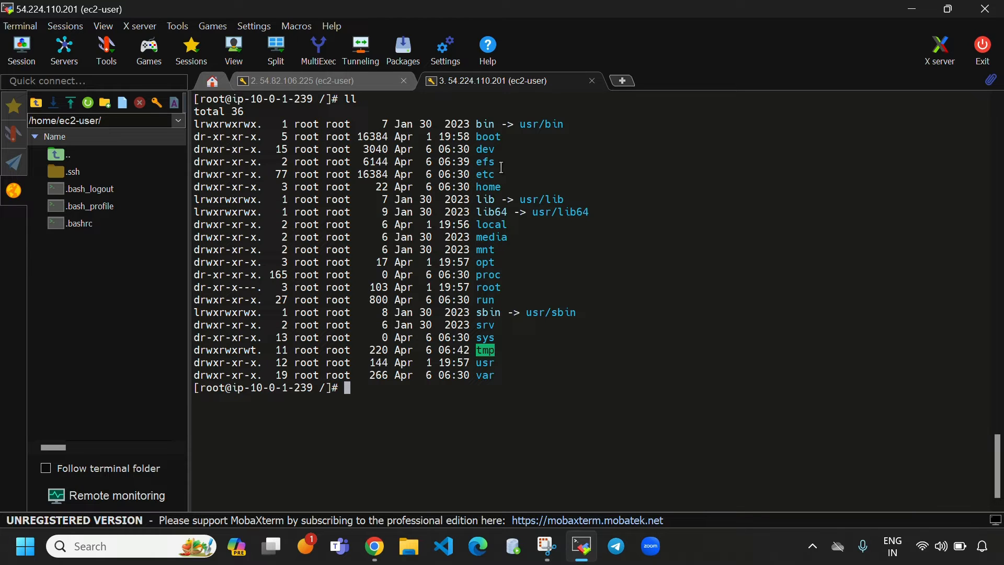
{"action": "left_click_drag", "start_coordinate": [497, 163], "coordinate": [486, 172]}
{"action": "left_click", "coordinate": [442, 408]}
{"action": "type", "text": "cd efs/"}
{"action": "key", "text": "Return"}
{"action": "type", "text": "ll"}
{"action": "key", "text": "Return"}
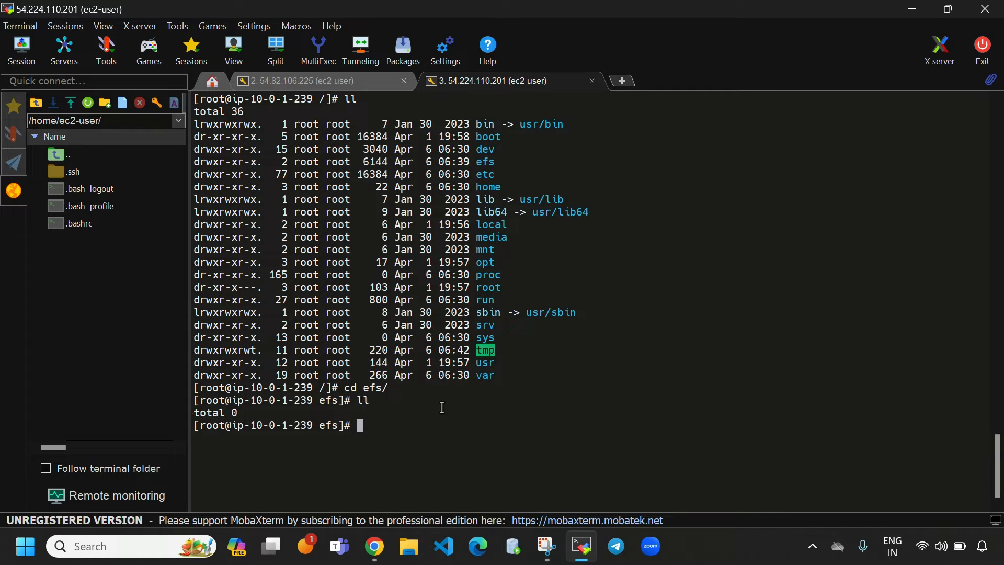
{"action": "key", "text": "ctrl+l"}
{"action": "type", "text": "ll"}
{"action": "key", "text": "Return"}
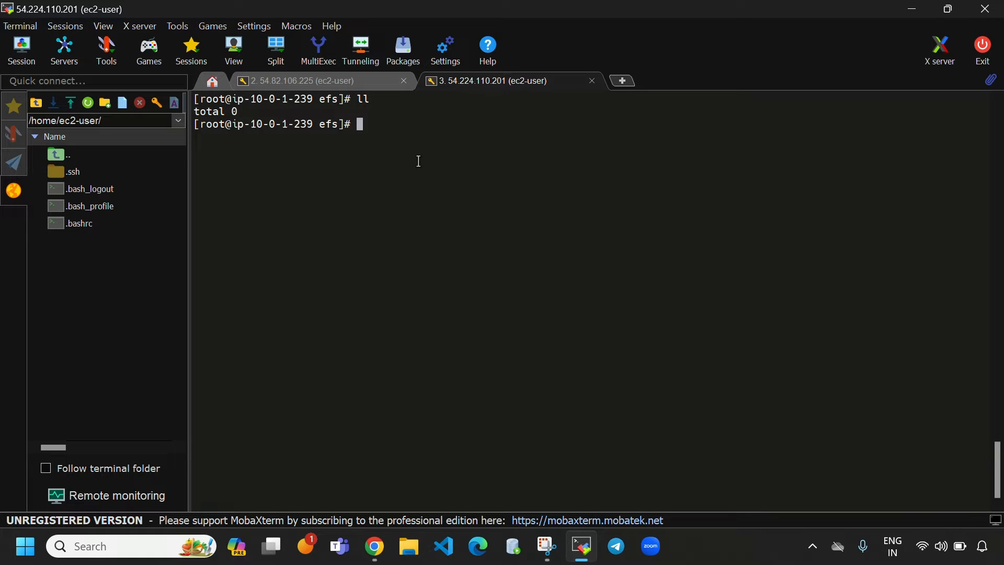
Change into the efs directory in the 54.82.106.225 session, clear the terminal and list the directory with ll.
{"action": "left_click", "coordinate": [331, 81]}
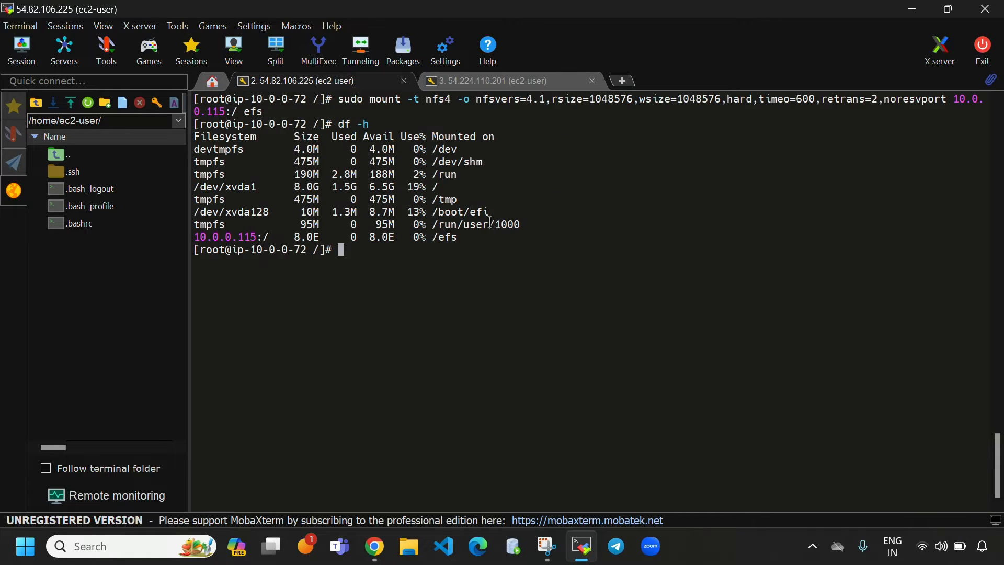
{"action": "type", "text": "ll"}
{"action": "key", "text": "Return"}
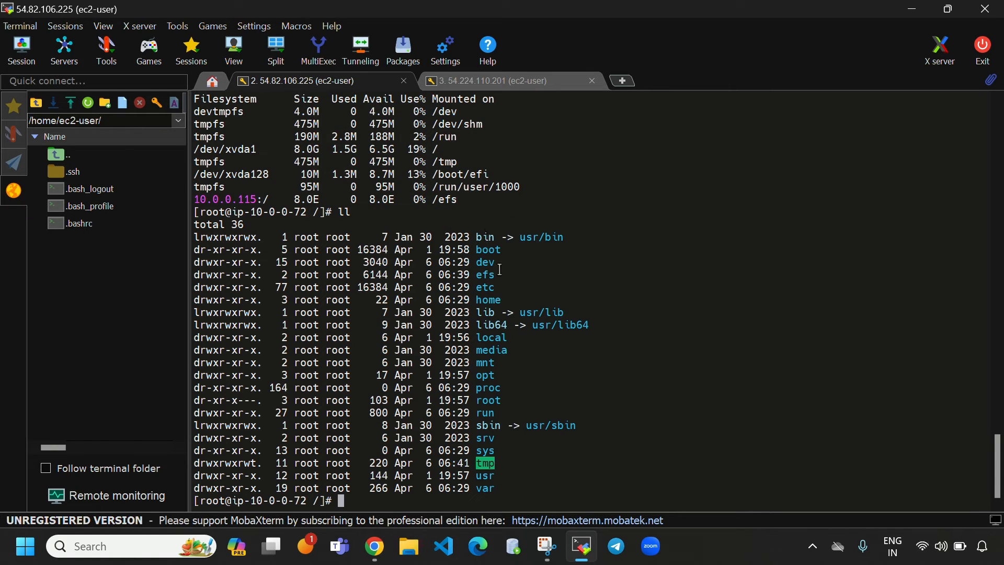
{"action": "left_click_drag", "start_coordinate": [500, 275], "coordinate": [487, 274]}
{"action": "type", "text": "cd "}
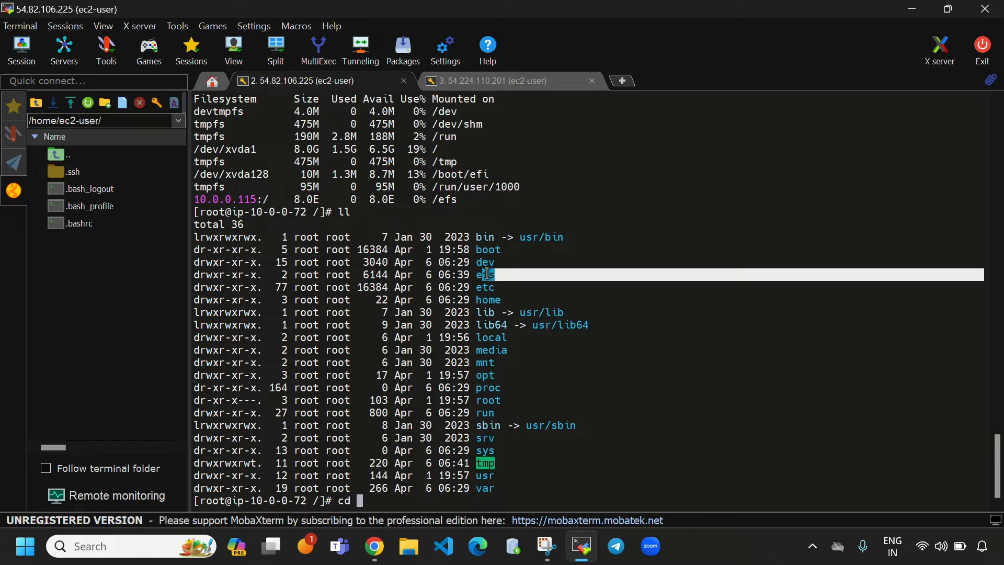
{"action": "type", "text": "efs/"}
{"action": "key", "text": "Return"}
{"action": "key", "text": "ctrl+l"}
{"action": "type", "text": "ll"}
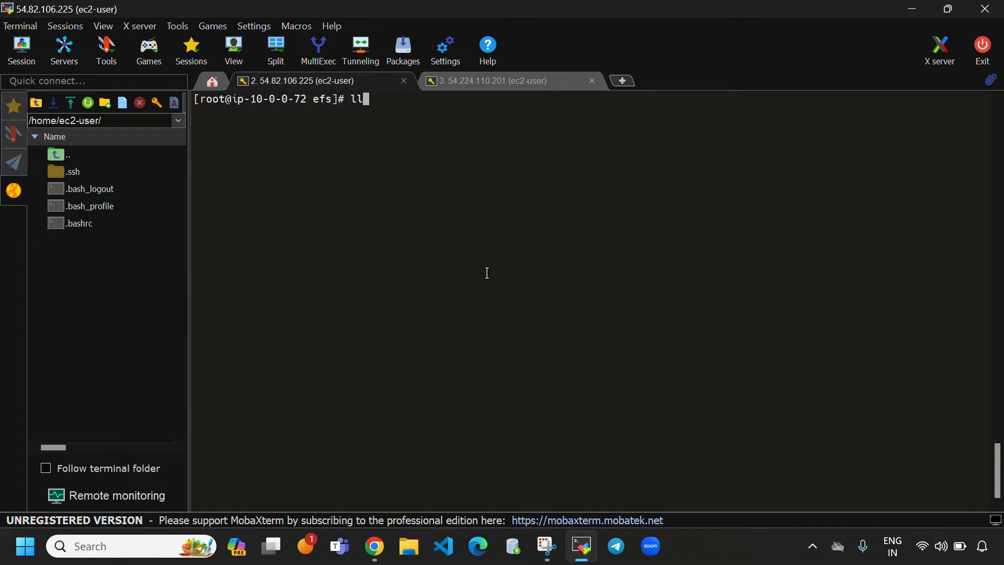
{"action": "key", "text": "Return"}
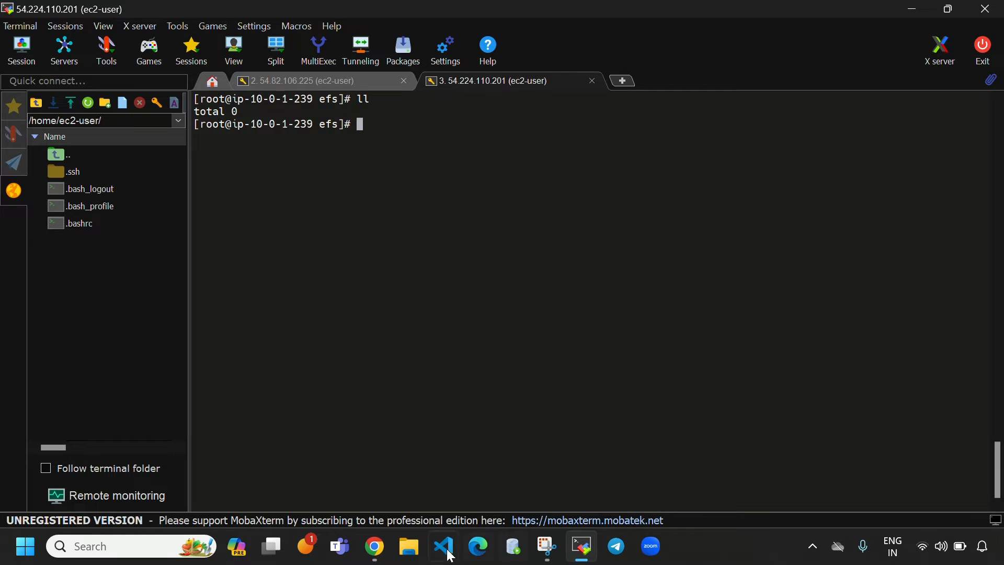
Review the efs target directory in the mount command on the EFS page in Chrome and return to MobaXterm.
{"action": "left_click", "coordinate": [374, 547]}
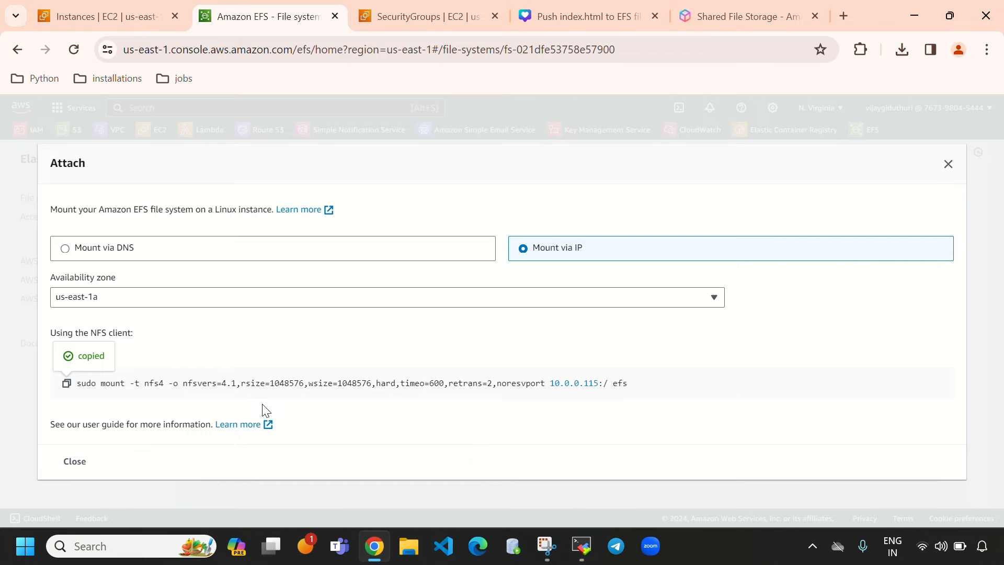
{"action": "left_click_drag", "start_coordinate": [635, 385], "coordinate": [612, 386]}
{"action": "left_click", "coordinate": [582, 548]}
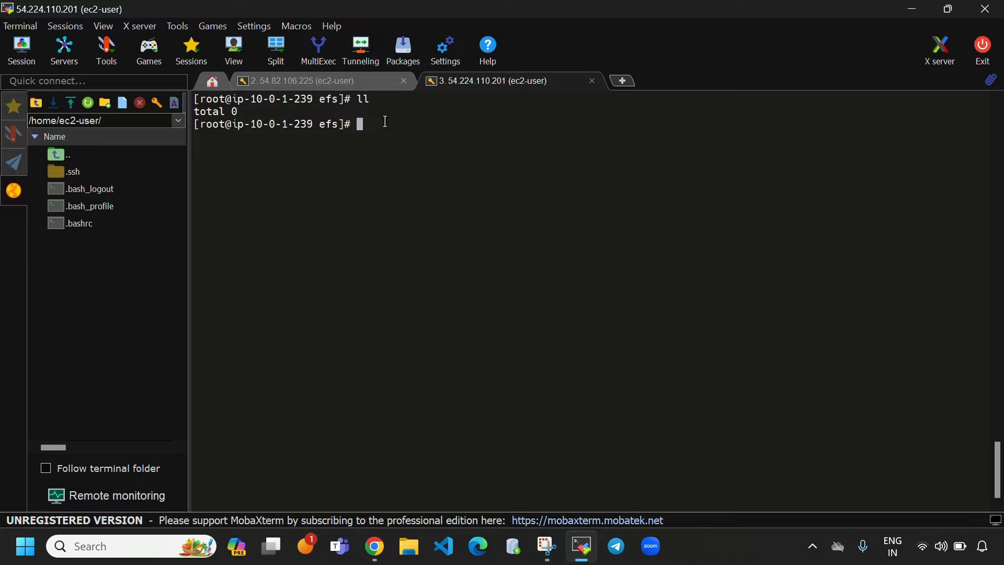
Create an empty file named file1 in the efs directory of the 54.224.110.201 session and list the directory.
{"action": "type", "text": "touch file1"}
{"action": "key", "text": "Return"}
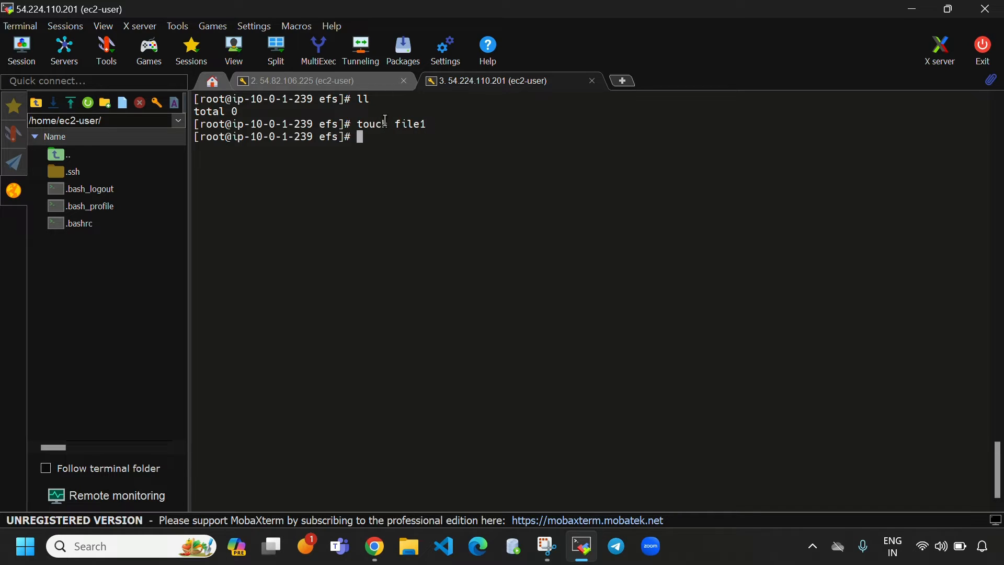
{"action": "left_click_drag", "start_coordinate": [438, 126], "coordinate": [373, 124]}
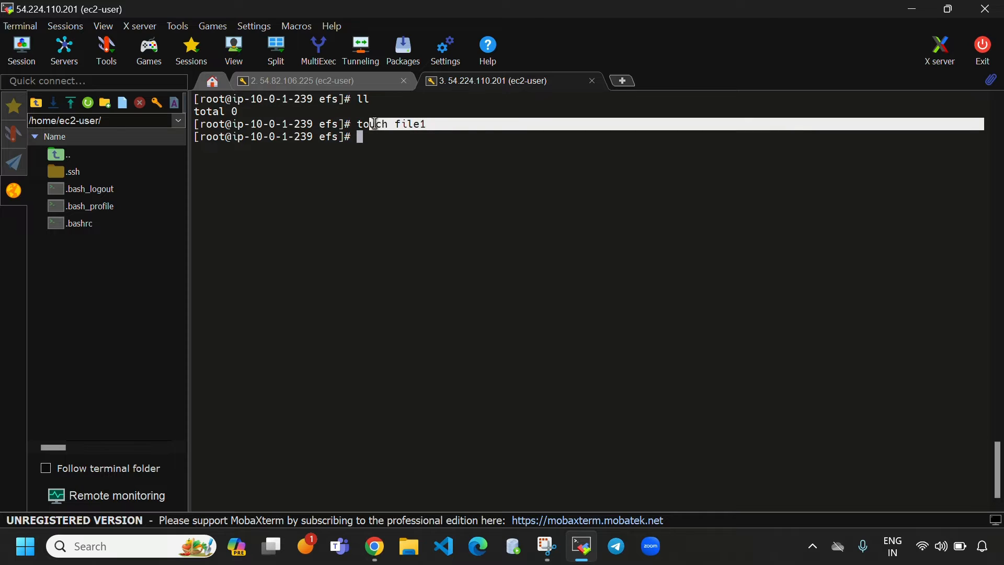
{"action": "left_click", "coordinate": [423, 169]}
{"action": "type", "text": "ll"}
{"action": "key", "text": "Return"}
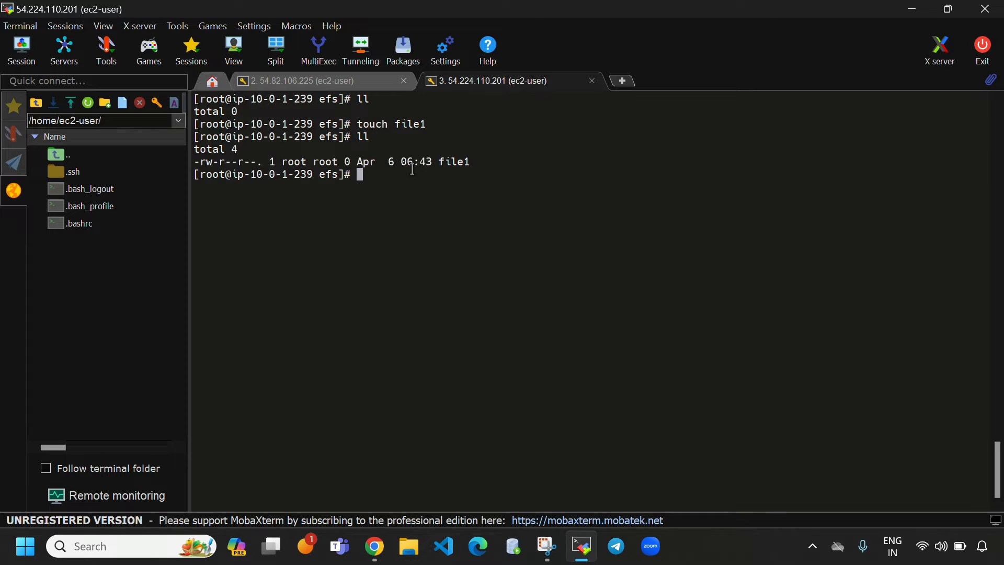
{"action": "left_click_drag", "start_coordinate": [442, 161], "coordinate": [983, 162]}
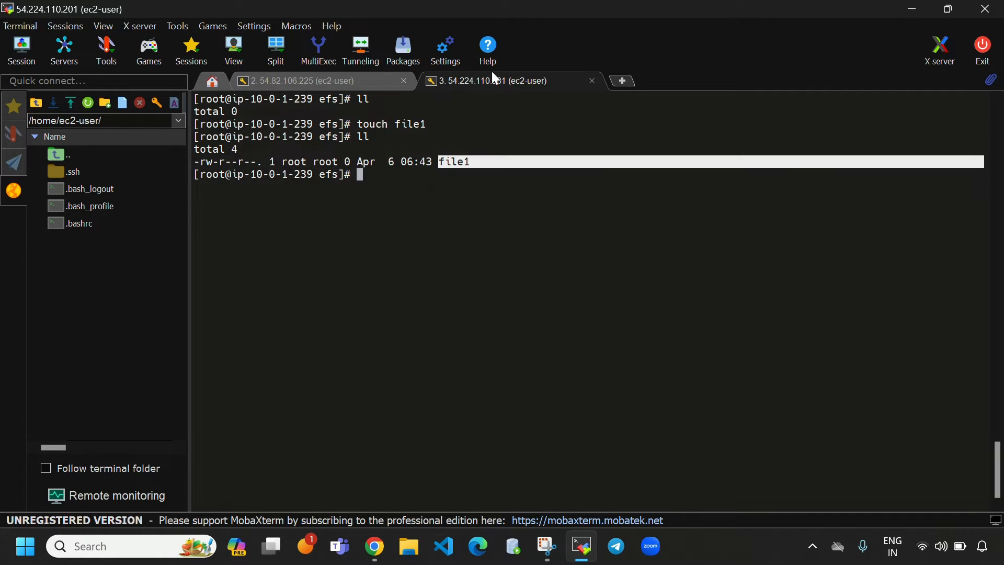
List the efs directory in the 54.82.106.225 session to check whether file1 is shared.
{"action": "left_click", "coordinate": [365, 80]}
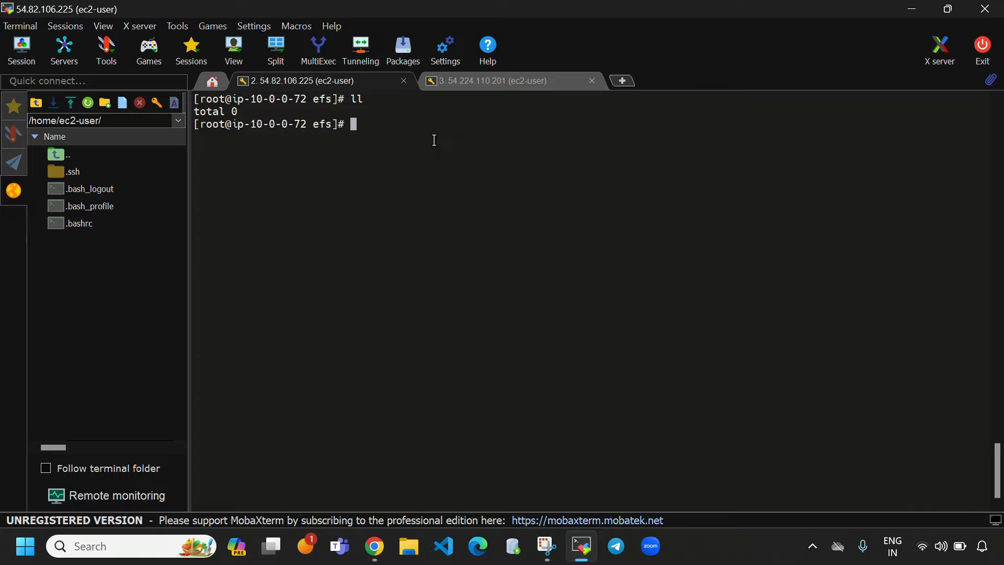
{"action": "type", "text": "ll"}
{"action": "key", "text": "Return"}
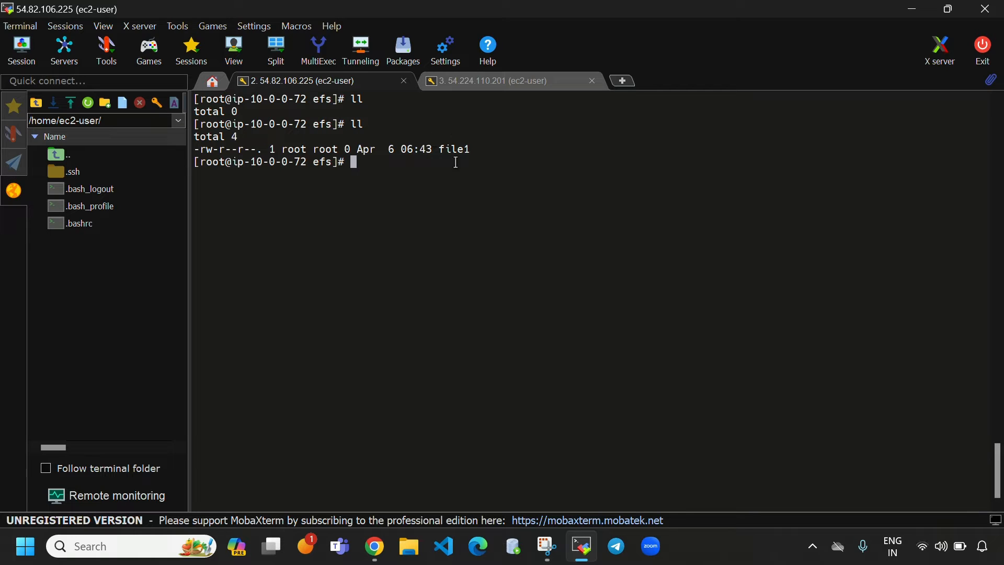
{"action": "left_click", "coordinate": [505, 84]}
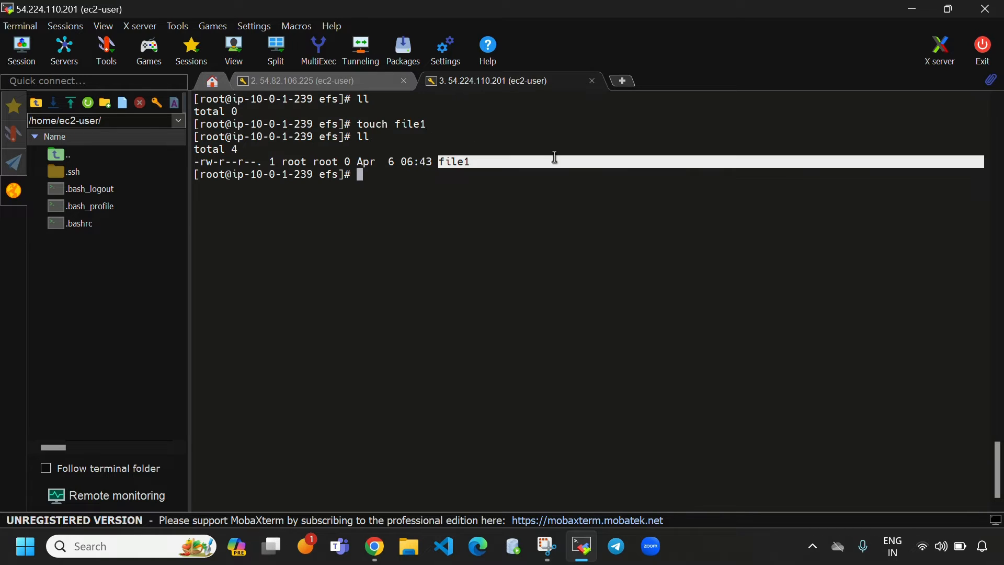
{"action": "left_click", "coordinate": [325, 79]}
{"action": "left_click_drag", "start_coordinate": [474, 151], "coordinate": [439, 152]}
{"action": "left_click", "coordinate": [383, 172]}
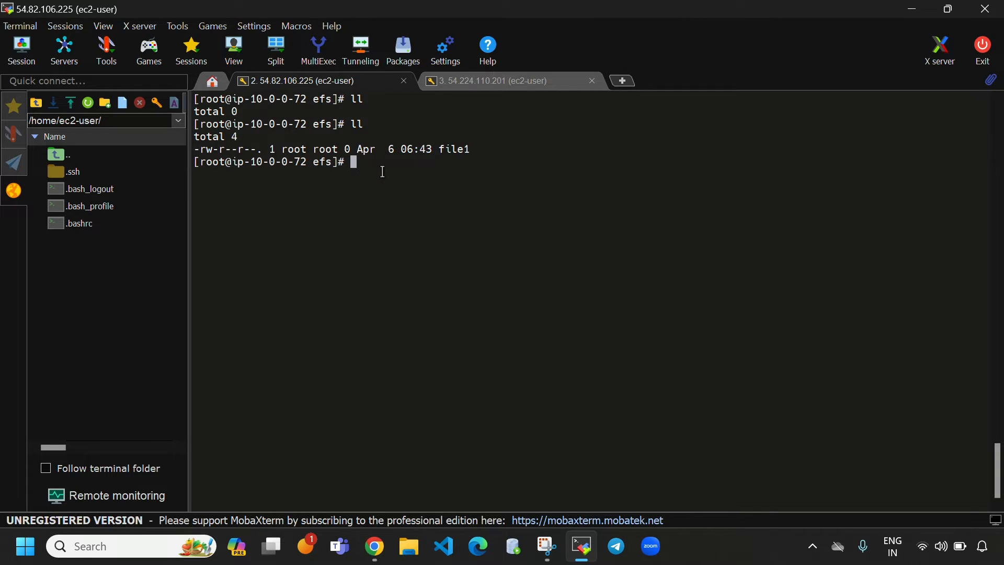
{"action": "type", "text": "ll"}
{"action": "key", "text": "Return"}
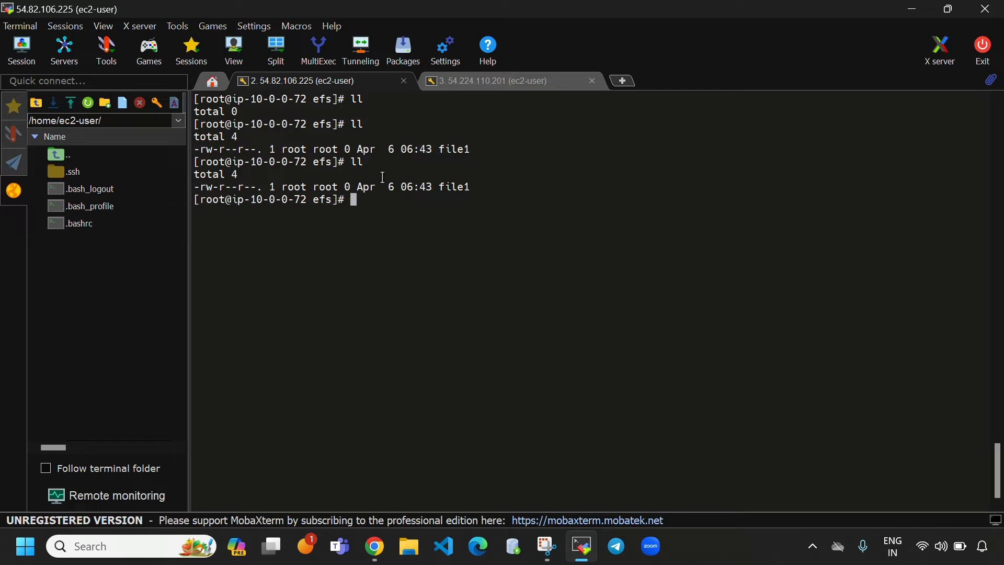
List the efs directory again in the 54.224.110.201 session for comparison.
{"action": "left_click", "coordinate": [511, 88]}
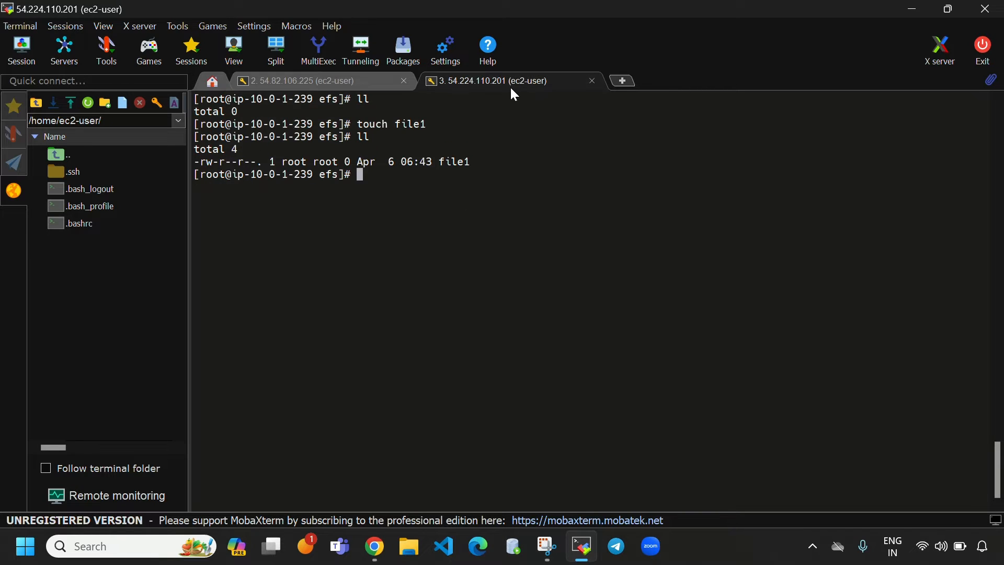
{"action": "type", "text": "ll"}
{"action": "key", "text": "Return"}
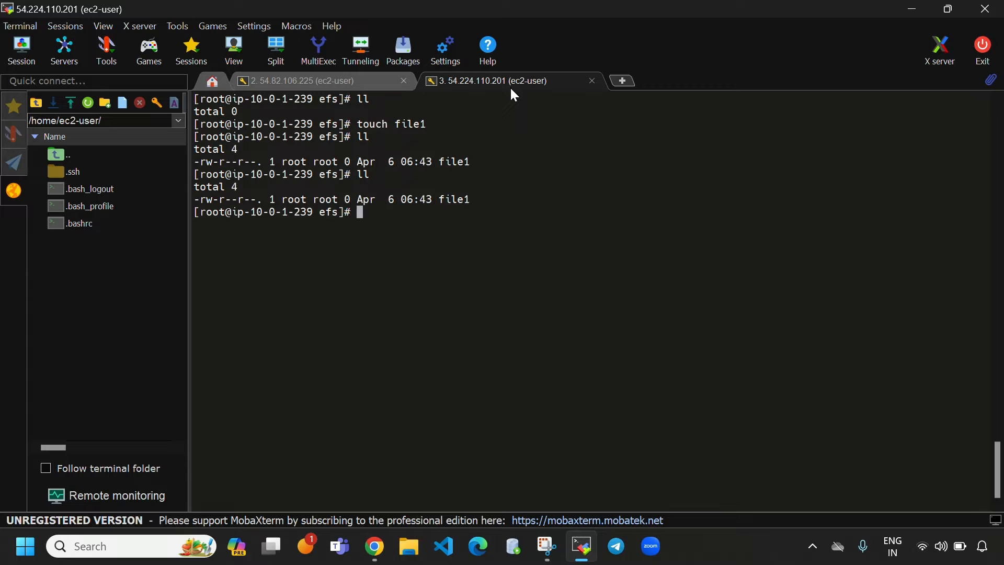
Create a directory named dir1 in the efs directory of the 54.82.106.225 session and list the contents.
{"action": "left_click", "coordinate": [341, 78]}
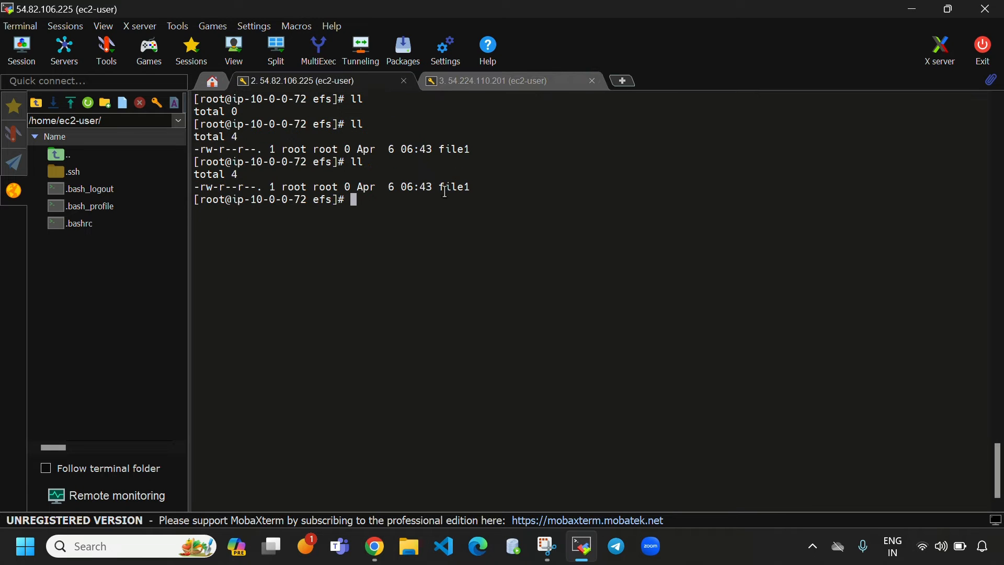
{"action": "type", "text": "mk dir dir1"}
{"action": "key", "text": "Return"}
{"action": "type", "text": "ll"}
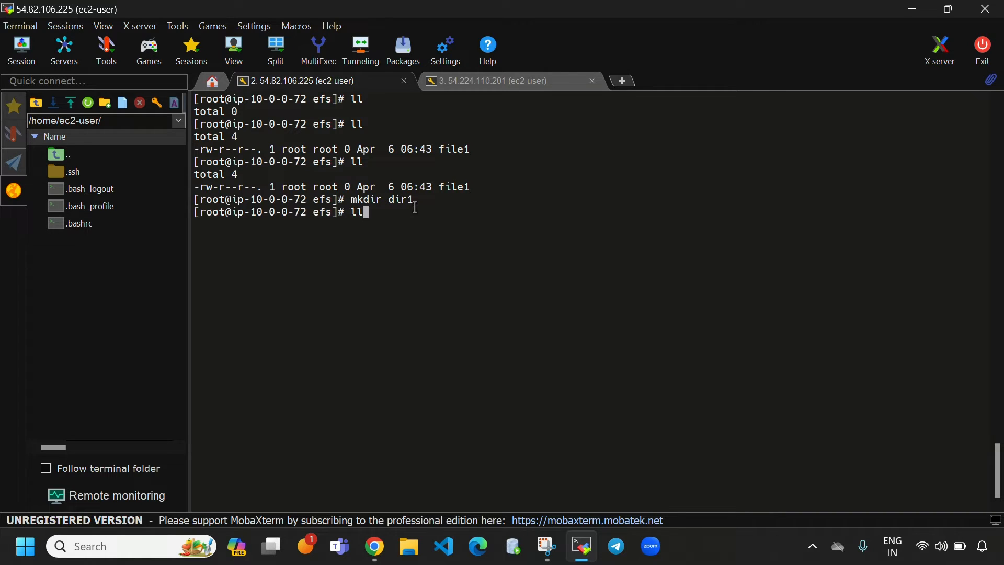
{"action": "key", "text": "Return"}
{"action": "left_click_drag", "start_coordinate": [492, 239], "coordinate": [464, 239]}
List the efs directory in the 54.224.110.201 session to check whether dir1 is shared.
{"action": "left_click", "coordinate": [475, 82]}
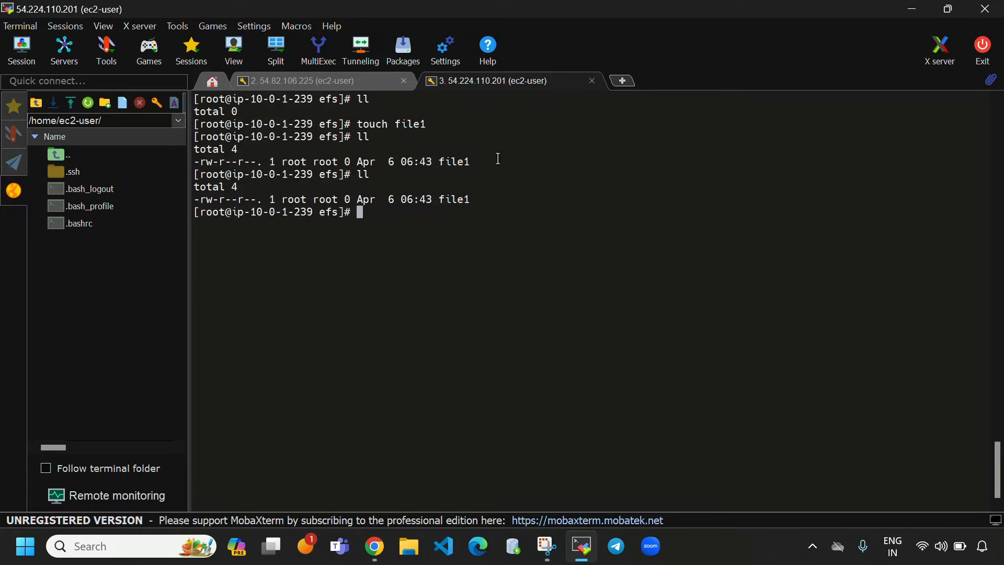
{"action": "type", "text": "ll"}
{"action": "key", "text": "Return"}
{"action": "left_click_drag", "start_coordinate": [494, 236], "coordinate": [458, 237]}
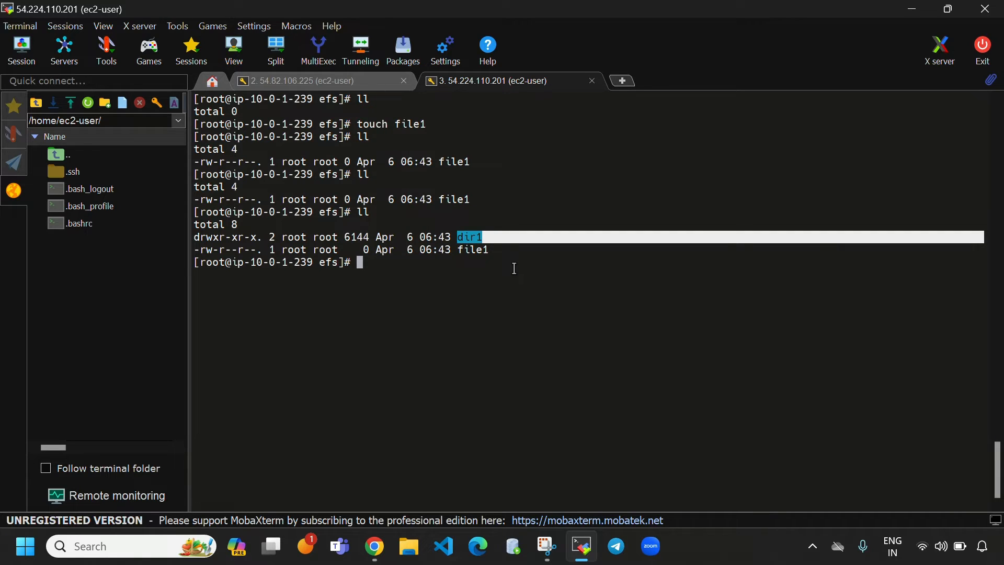
Edit file1 with vi in the 54.82.106.225 session, insert "hi" followed by a first name, and save and quit.
{"action": "left_click", "coordinate": [341, 77]}
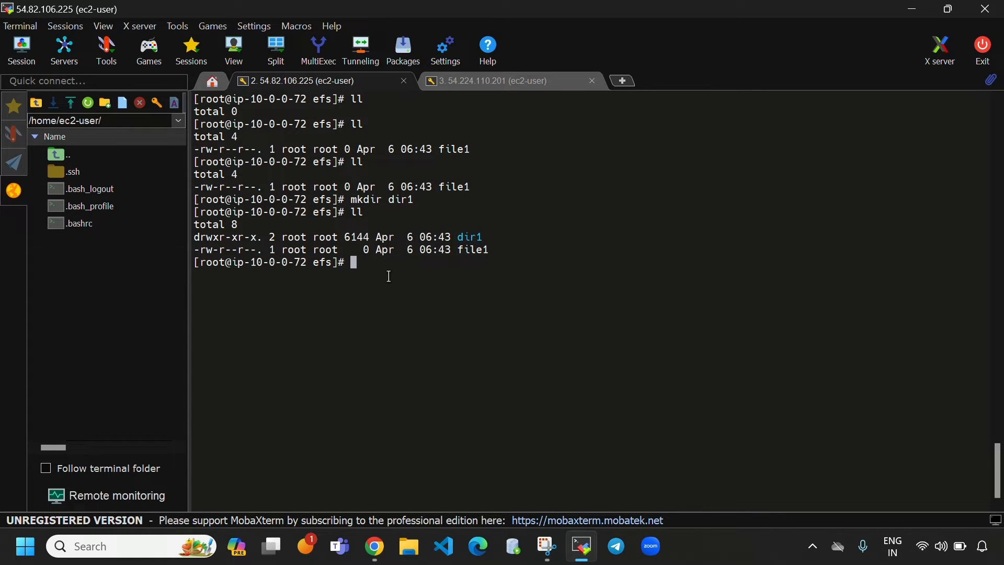
{"action": "type", "text": "vi file1"}
{"action": "key", "text": "Return"}
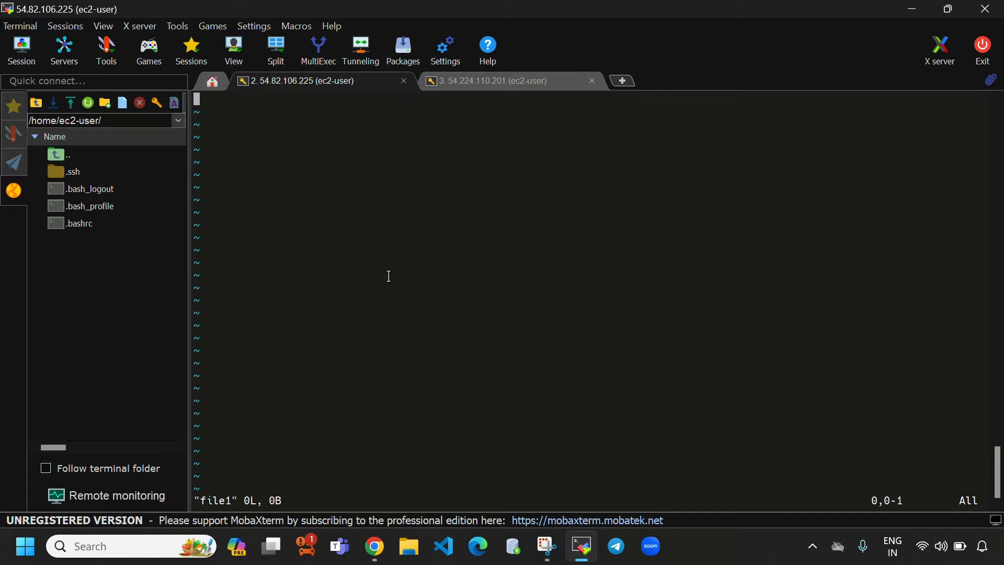
{"action": "type", "text": "ihi "}
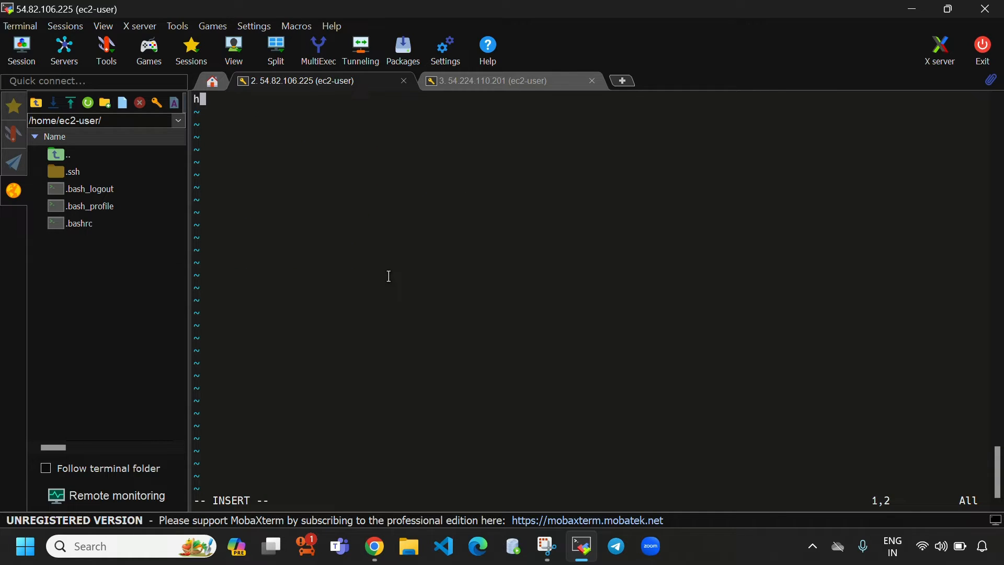
{"action": "type", "text": "vijay"}
{"action": "key", "text": "Escape"}
{"action": "type", "text": ":wq"}
{"action": "key", "text": "Return"}
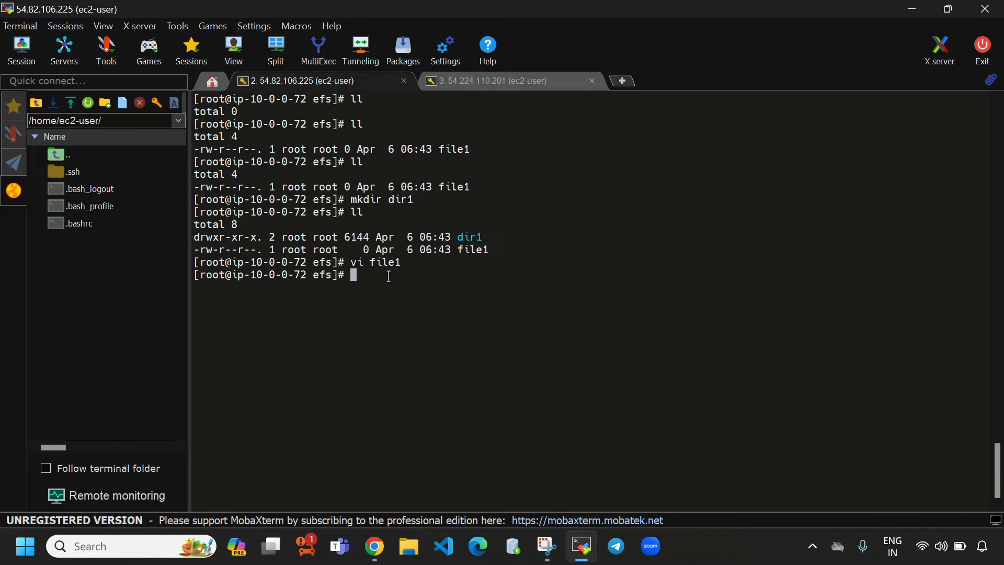
List the efs directory in the 54.82.106.225 session to check the edited file1.
{"action": "type", "text": "ll"}
{"action": "key", "text": "Return"}
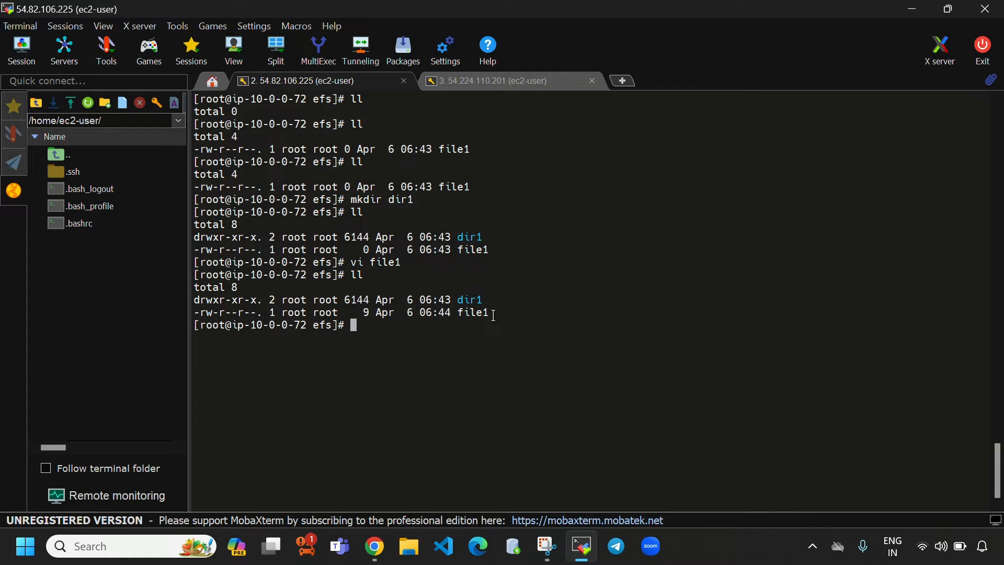
{"action": "left_click_drag", "start_coordinate": [494, 316], "coordinate": [456, 314]}
Display the contents of file1 with cat in the 54.224.110.201 session to verify the edit is shared.
{"action": "left_click", "coordinate": [478, 82]}
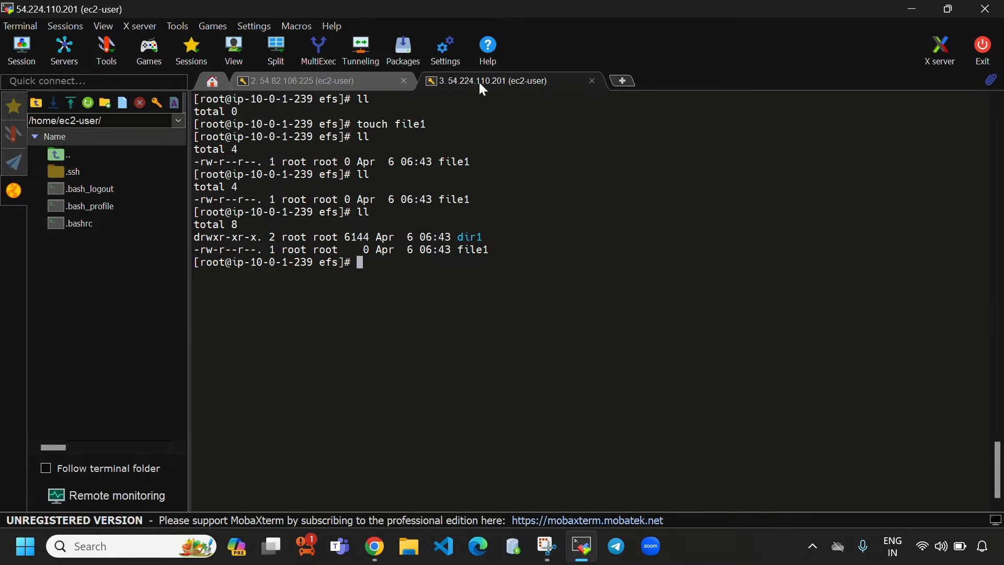
{"action": "type", "text": "cat file1"}
{"action": "key", "text": "Return"}
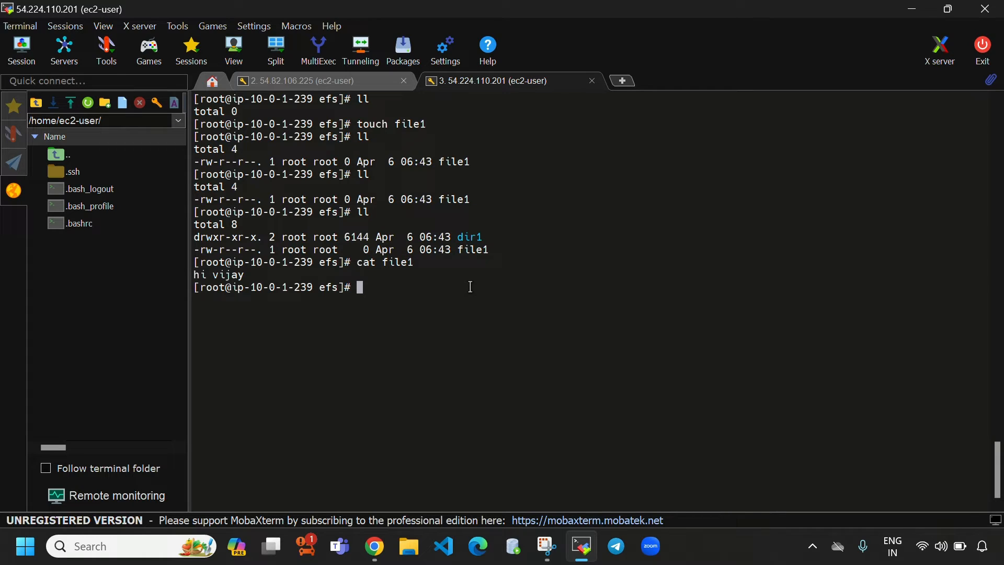
{"action": "triple_click", "coordinate": [254, 275]}
{"action": "left_click", "coordinate": [435, 293]}
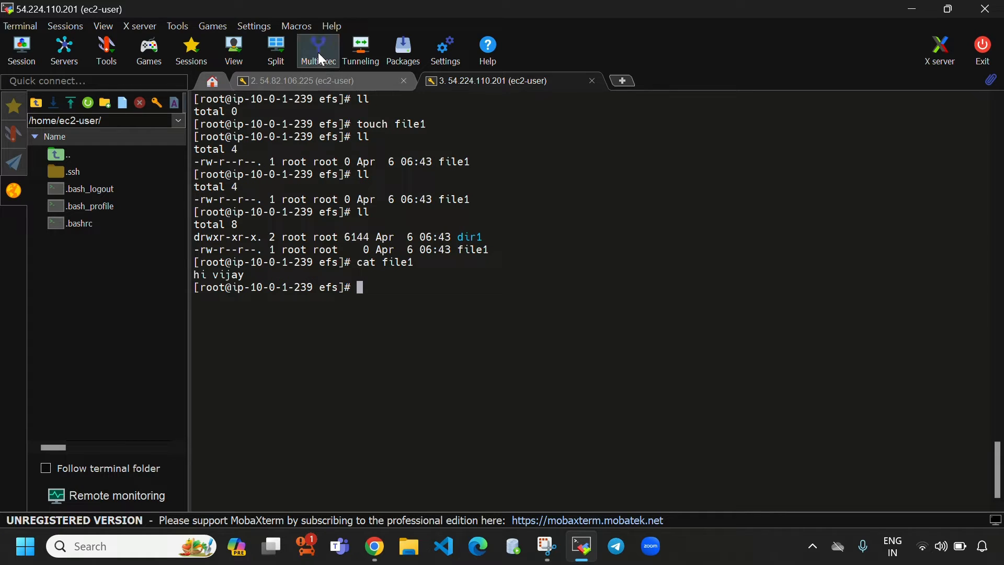
Switch to Chrome and show the "Push index.html to EFS file system" Canva diagram in the maximized window.
{"action": "left_click", "coordinate": [375, 546]}
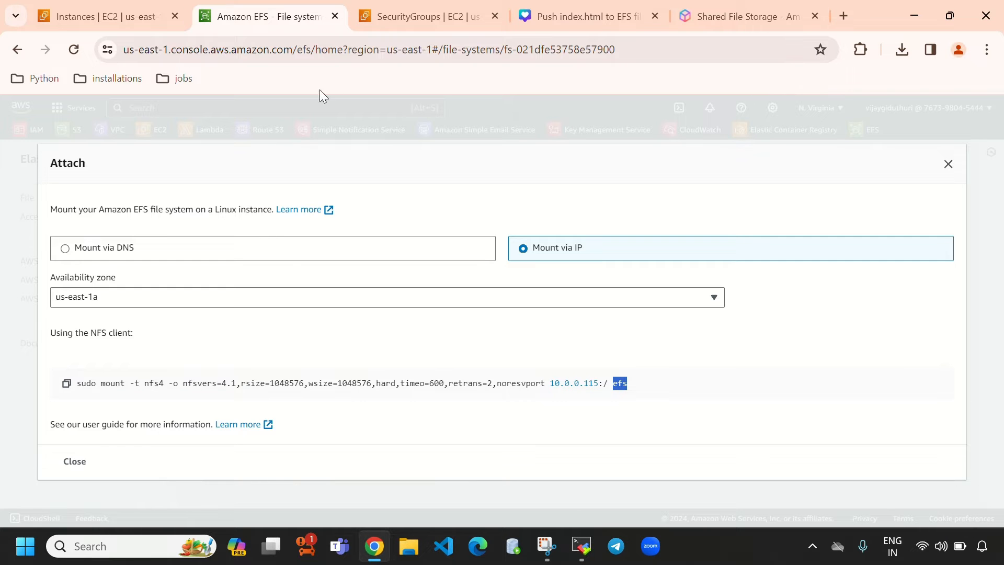
{"action": "left_click", "coordinate": [950, 15]}
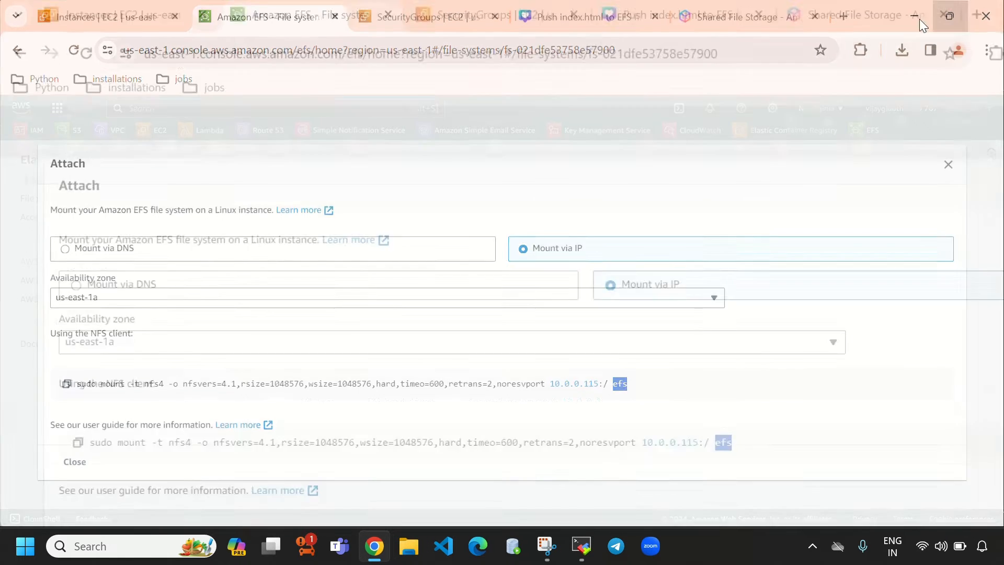
{"action": "left_click", "coordinate": [612, 77]}
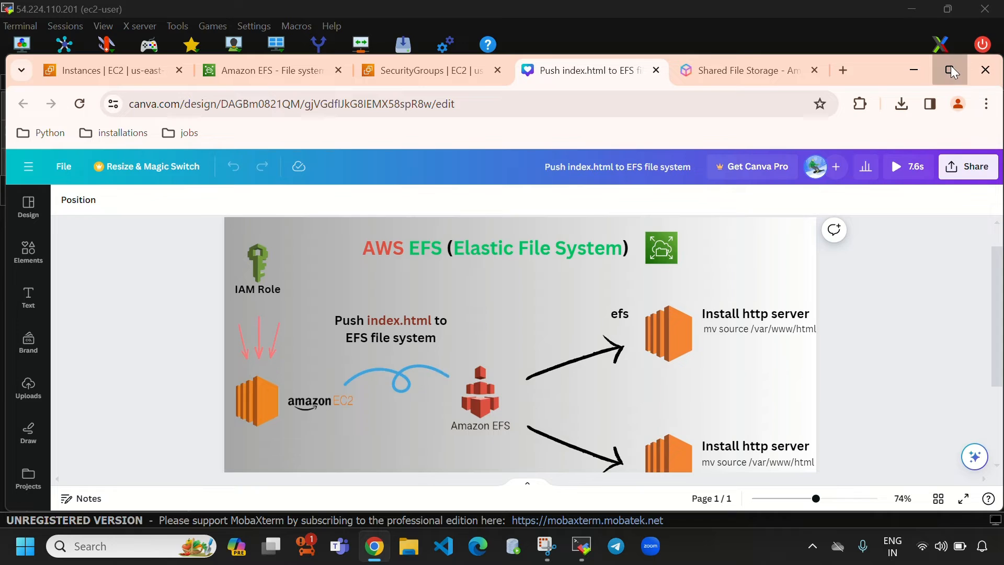
{"action": "left_click", "coordinate": [950, 69]}
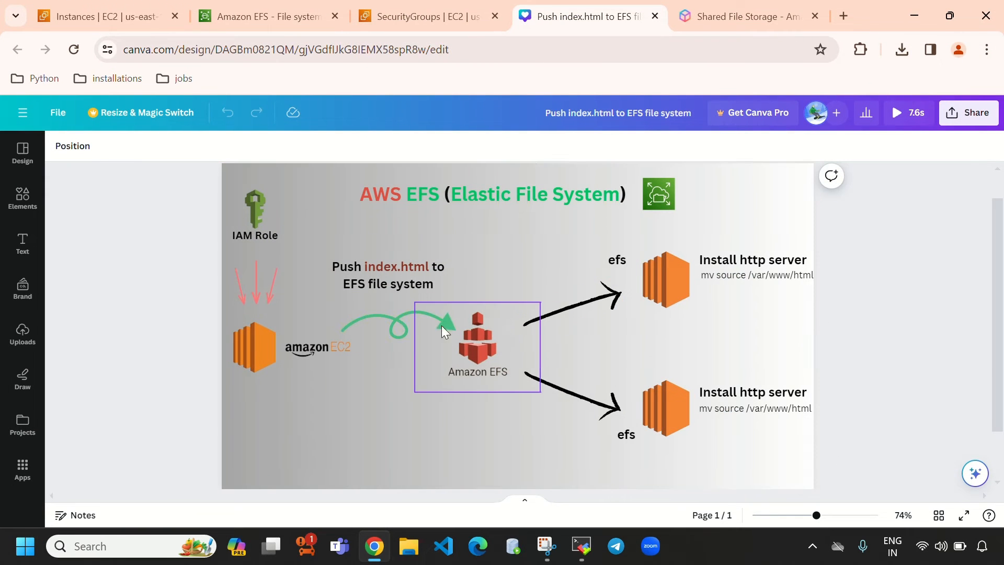